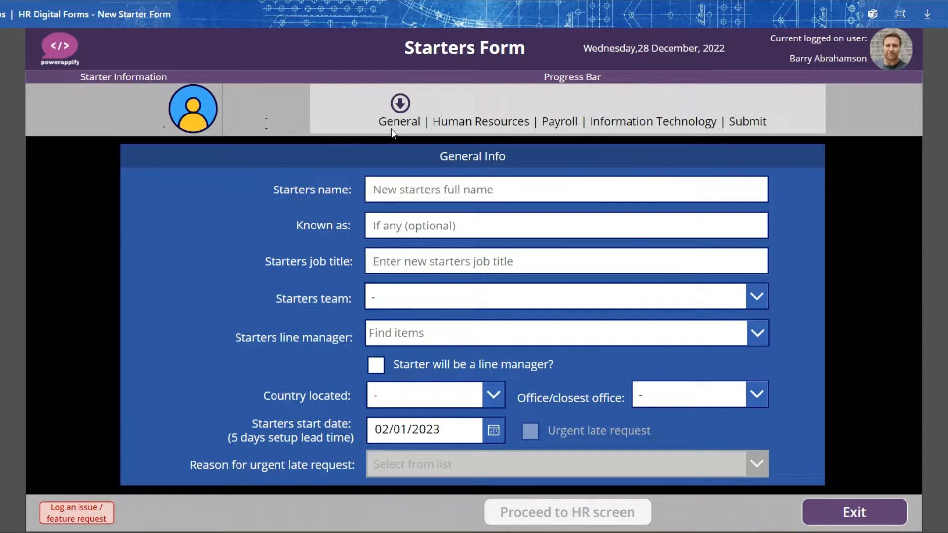
- Enter the new starter's full name and their known-as name in the general information
left_click(503, 193)
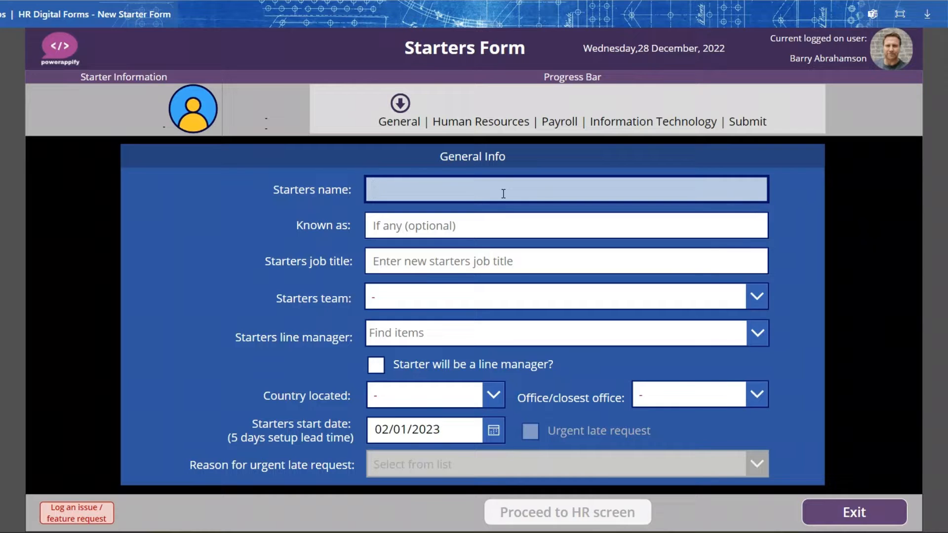
type("Joe Bloog")
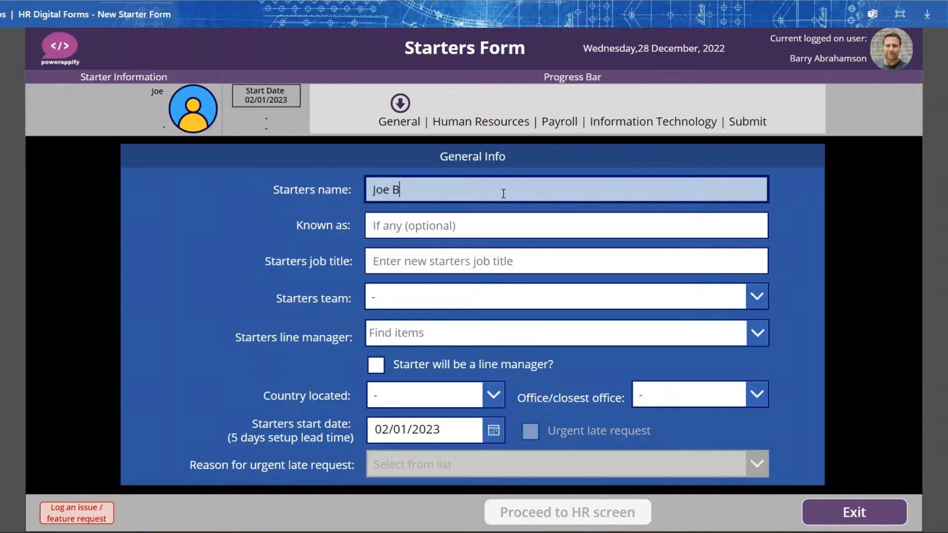
key("BackSpace")
key("BackSpace")
type("h")
key("BackSpace")
type("ggs")
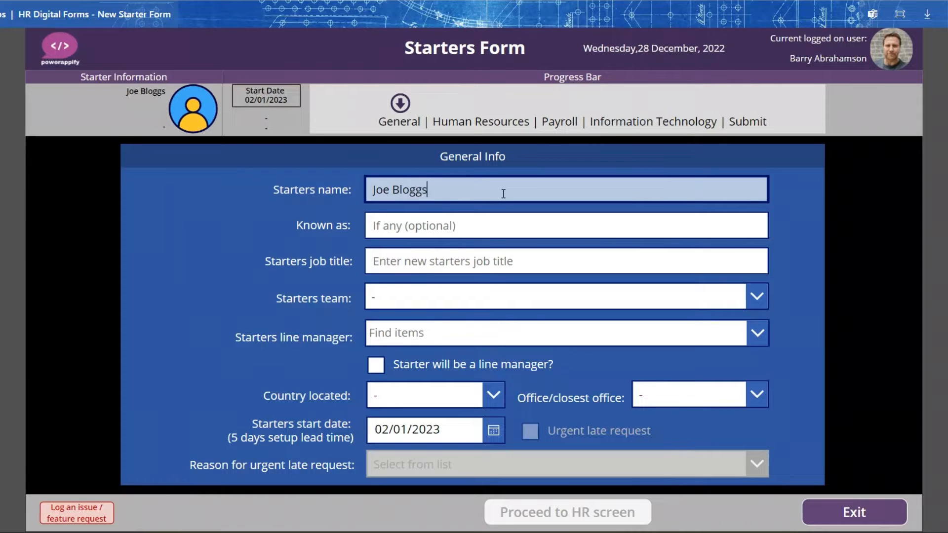
left_click(479, 226)
type("Joey")
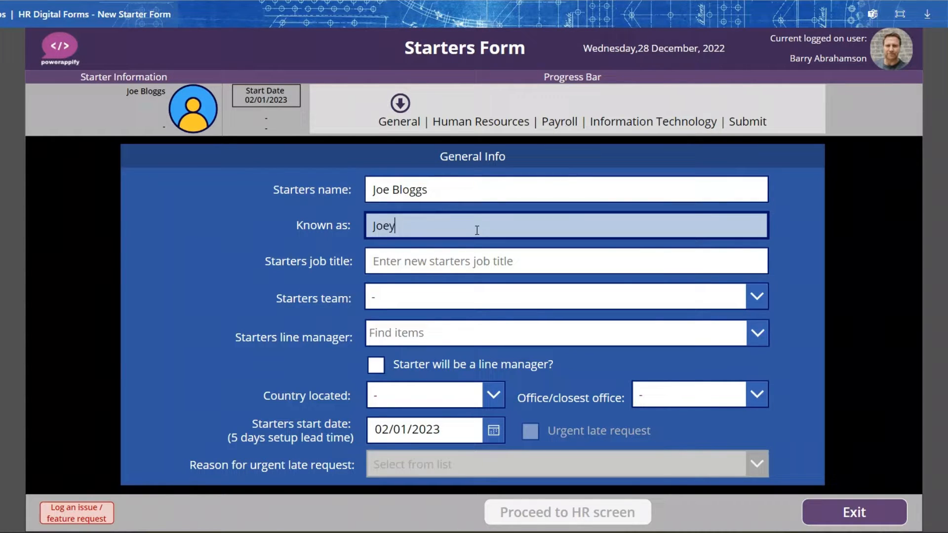
- Set the starter's job title to "Head of HR" and their team to HR
left_click(434, 259)
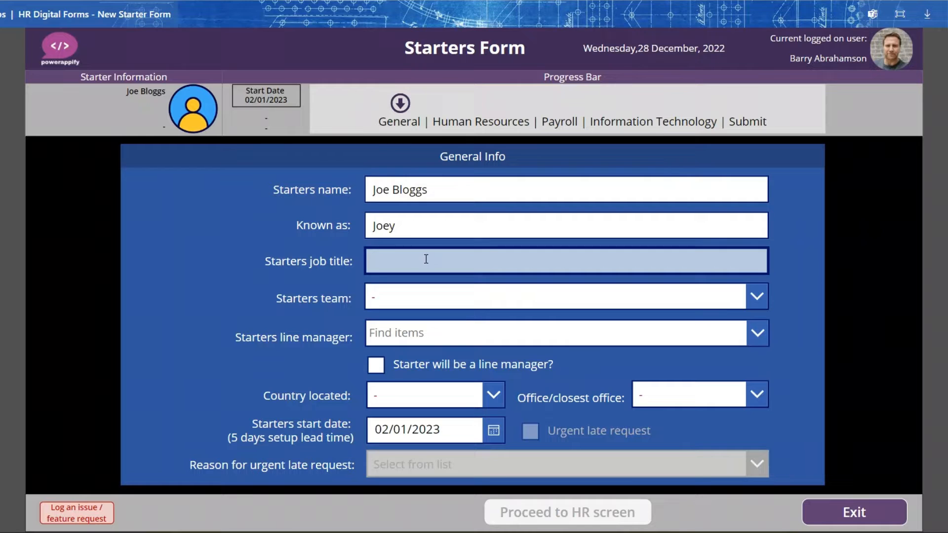
type("Head of HR")
left_click(427, 297)
left_click(399, 138)
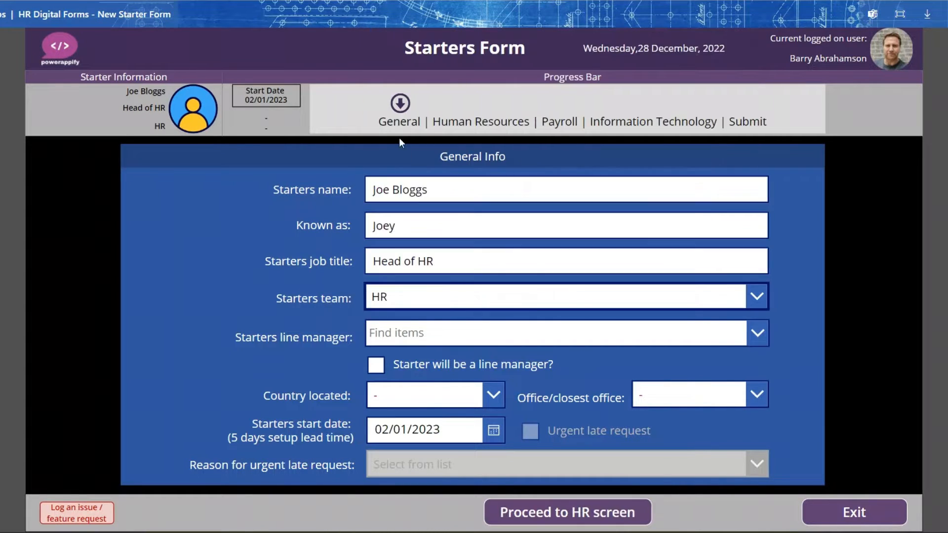
- Look up and assign the starter's line manager, and mark the starter as a line manager too
left_click(409, 328)
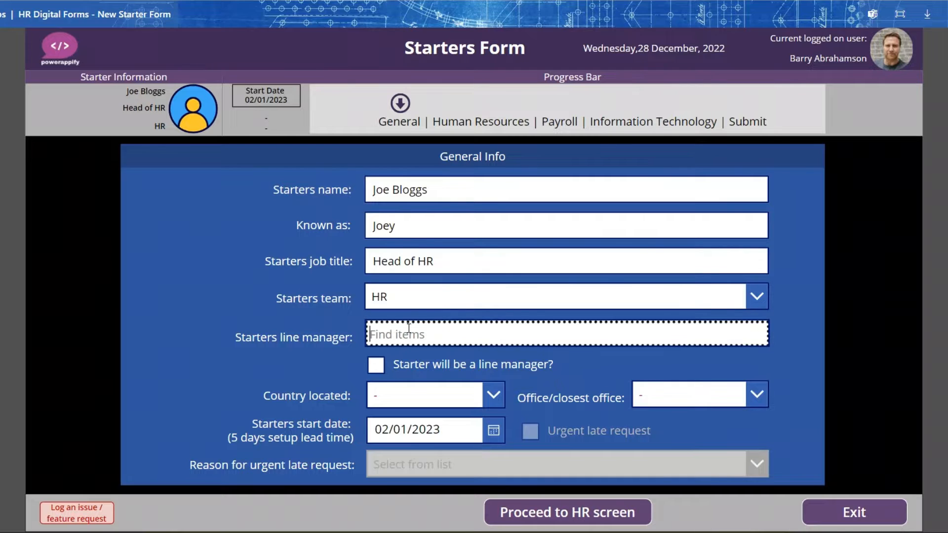
type("Ann")
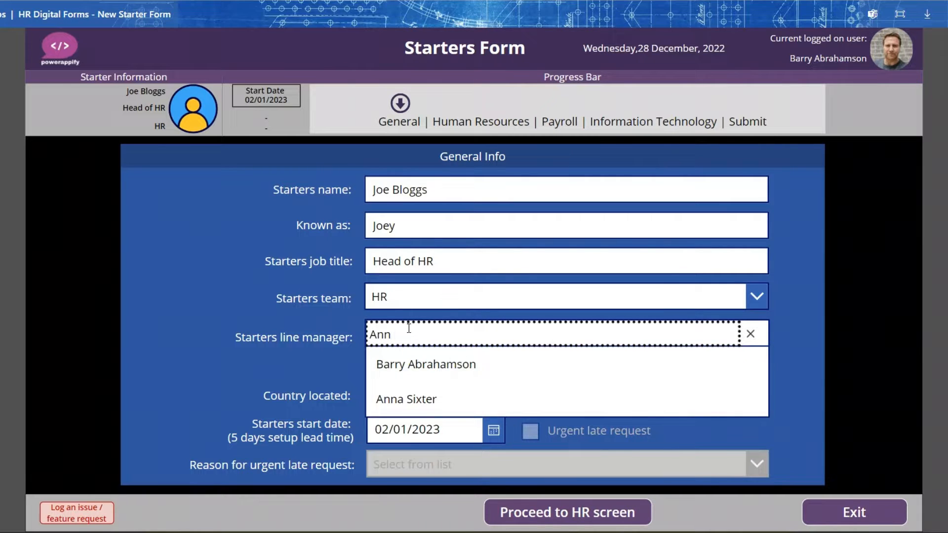
left_click(424, 364)
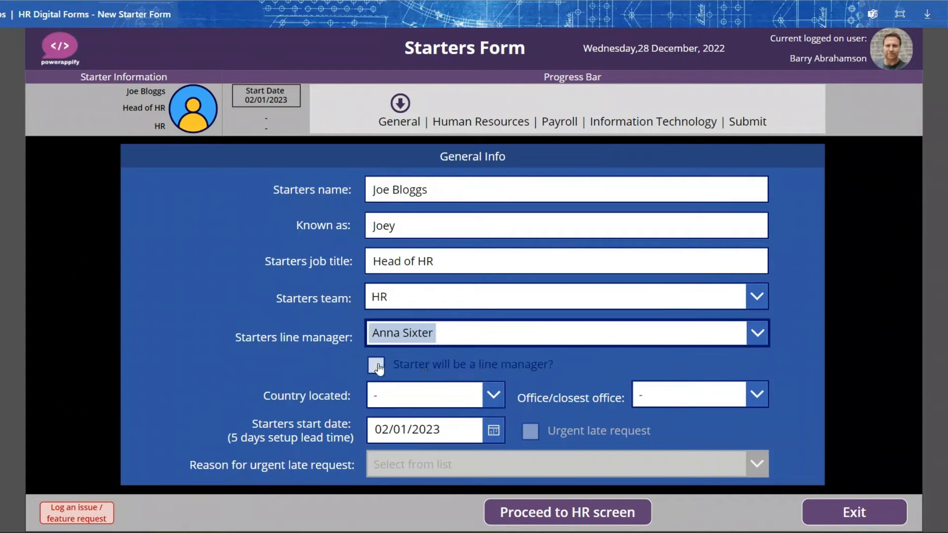
left_click(377, 365)
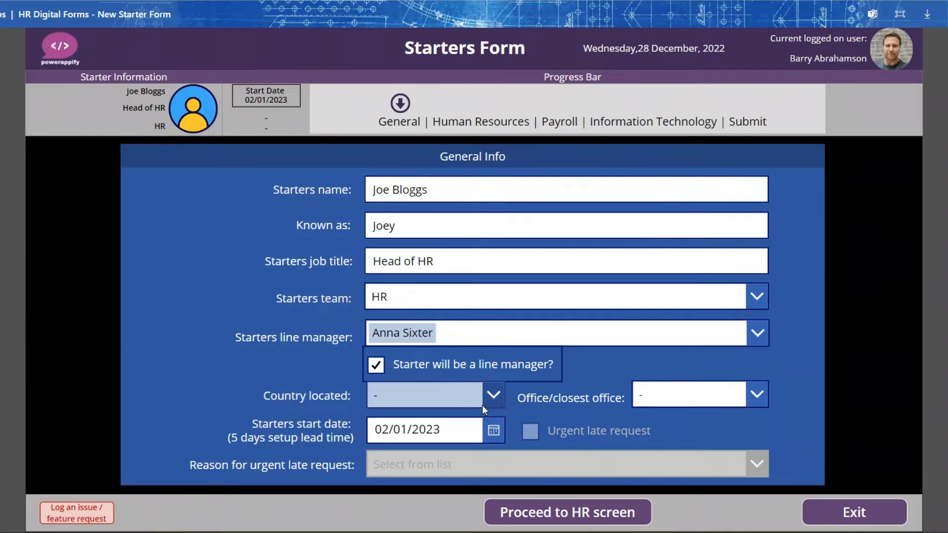
- Set the starter's country to North America and the closest office to Las Vegas
left_click(492, 397)
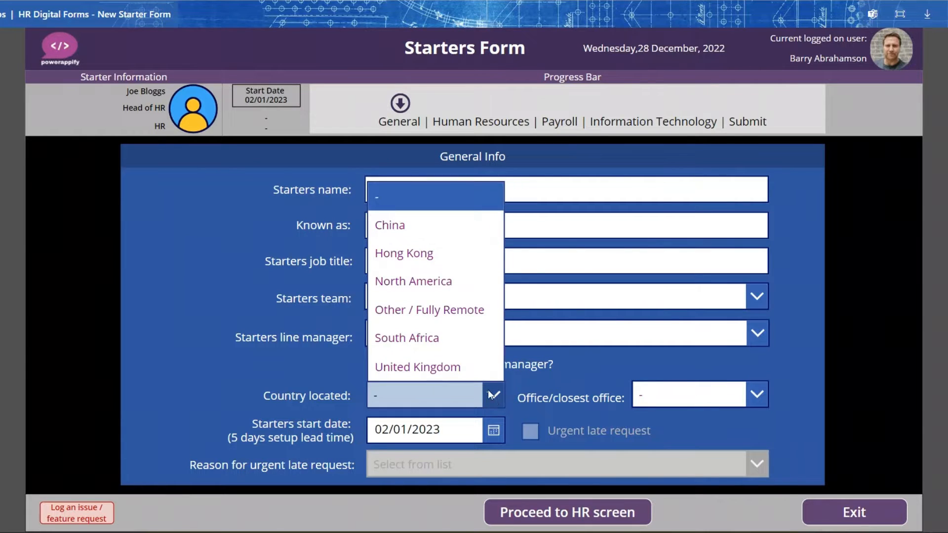
left_click(434, 284)
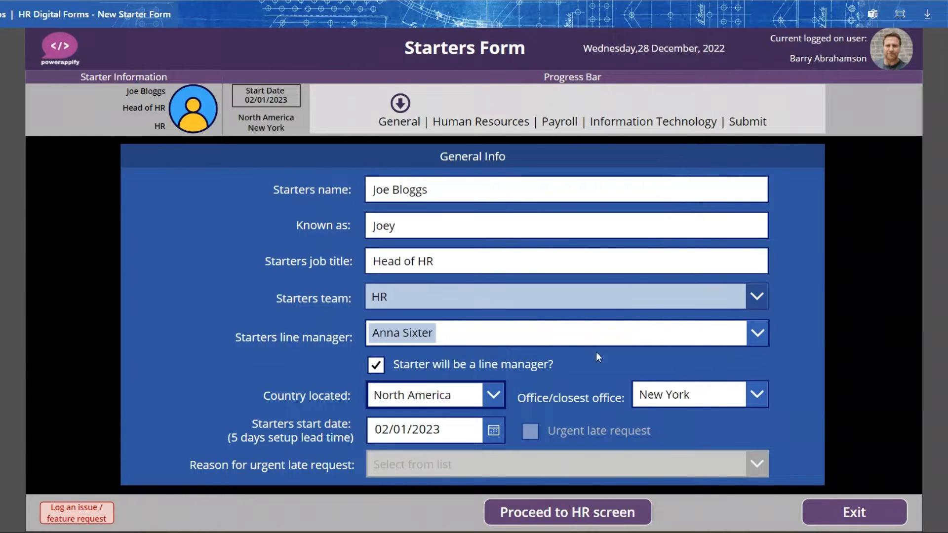
left_click(756, 393)
left_click(720, 452)
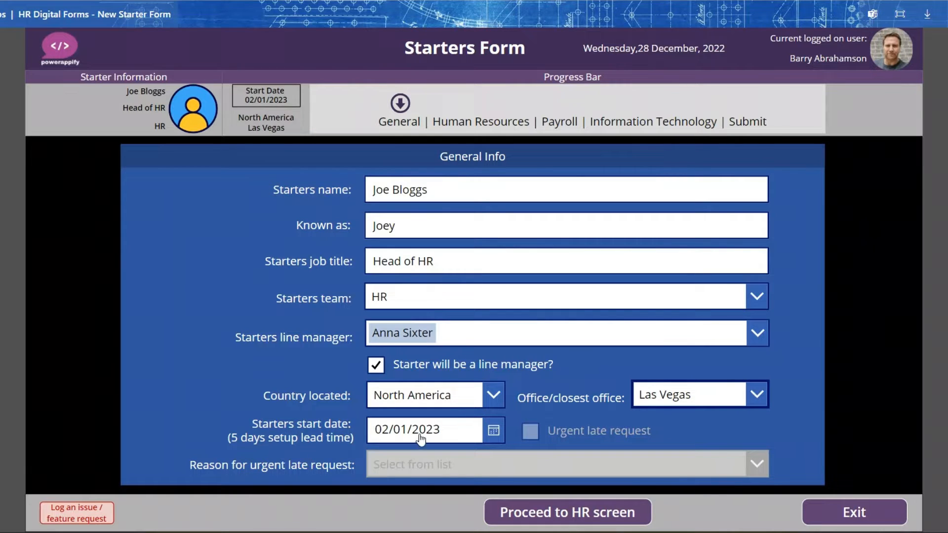
- Set the starter's start date to 30 December 2022
left_click(493, 430)
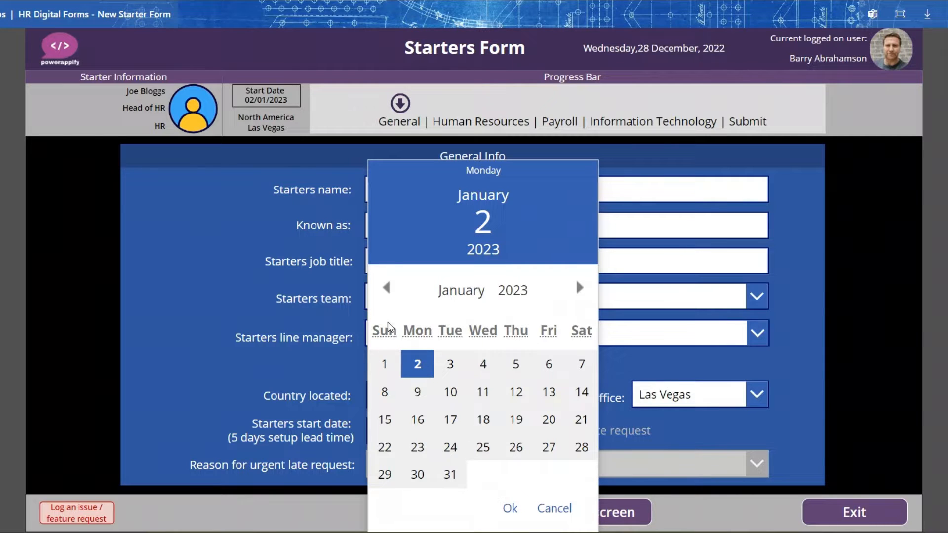
left_click(385, 289)
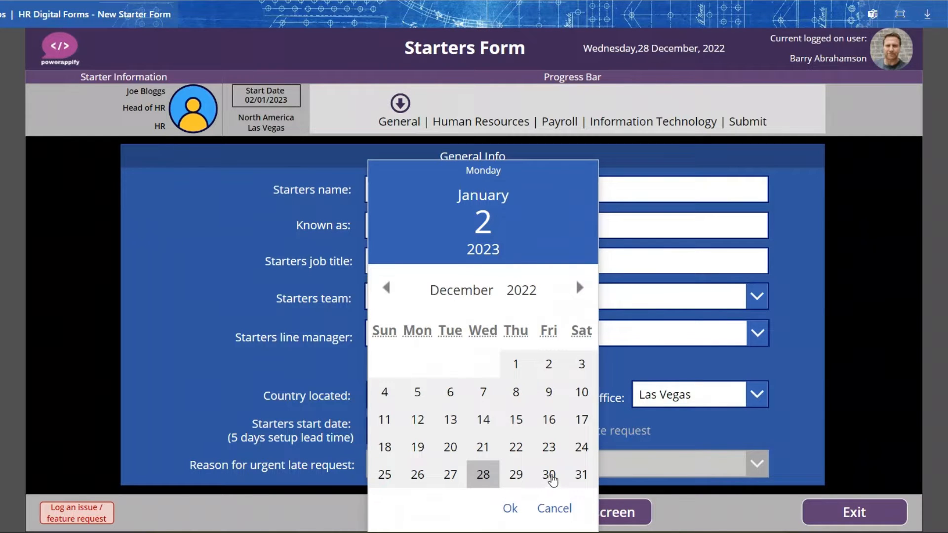
left_click(549, 474)
left_click(508, 515)
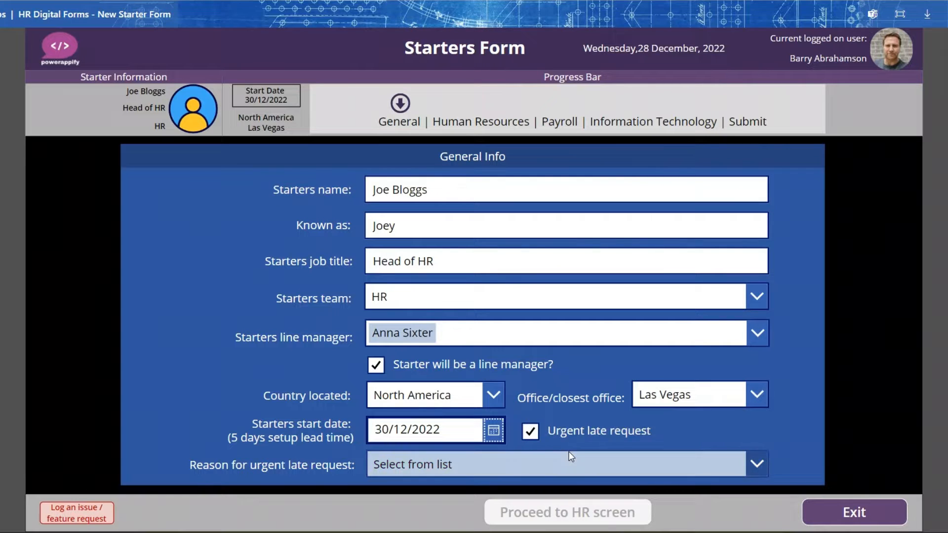
- Give "I forgot to submit new starter form on time" as the urgent late request reason and proceed to the HR screen
left_click(459, 464)
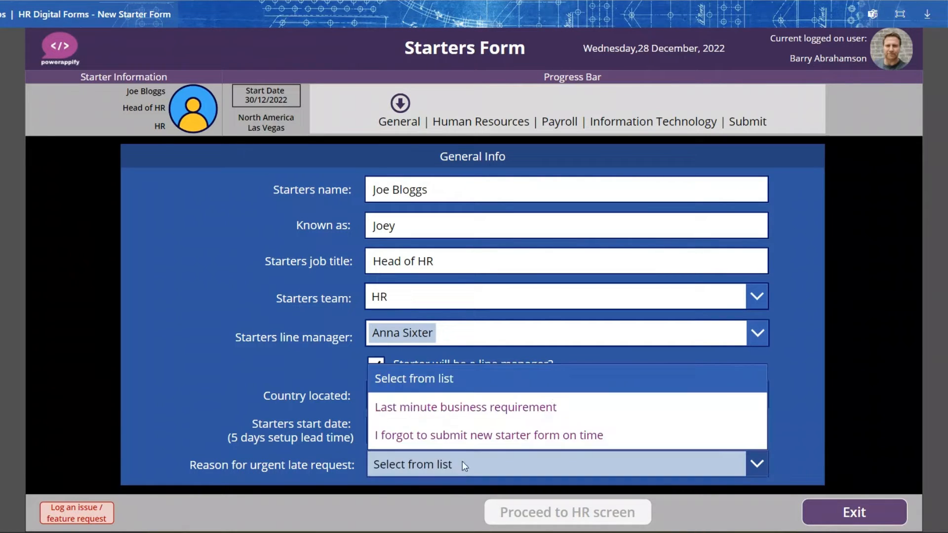
left_click(481, 437)
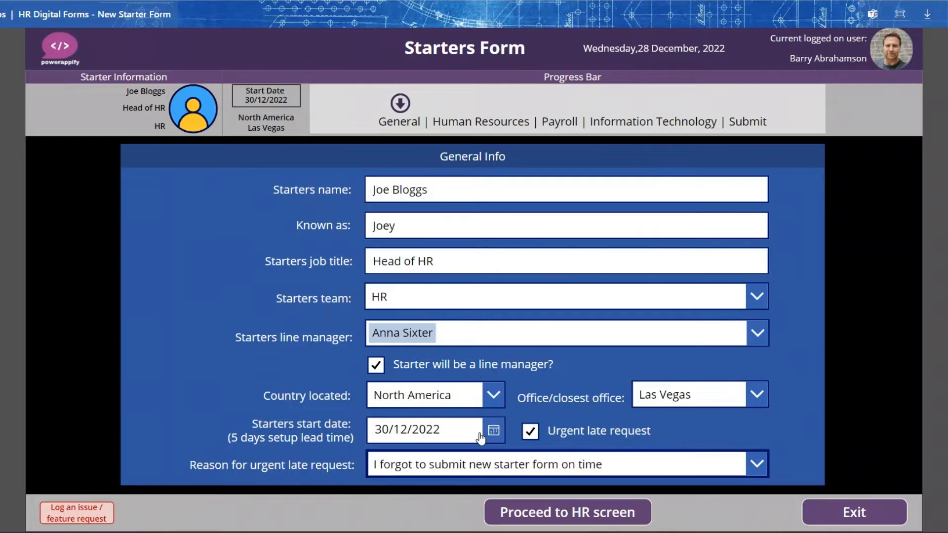
left_click(592, 516)
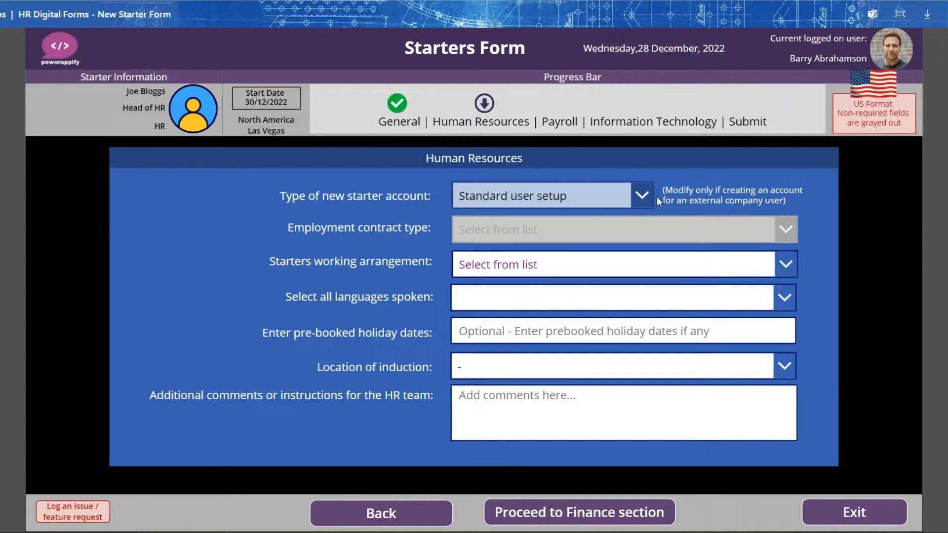
- Choose Standard user setup as the account type and Flexi/hybrid as the starter's working arrangement
left_click(638, 196)
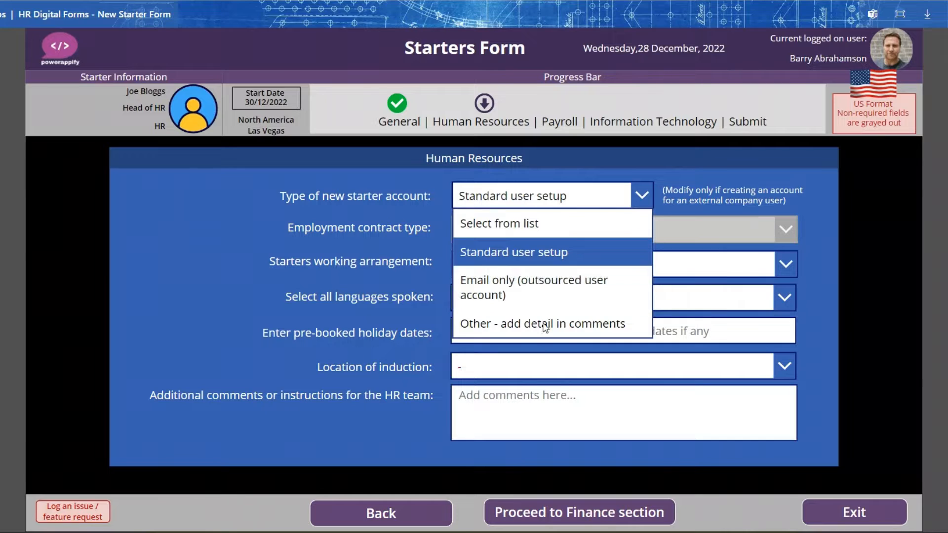
left_click(559, 254)
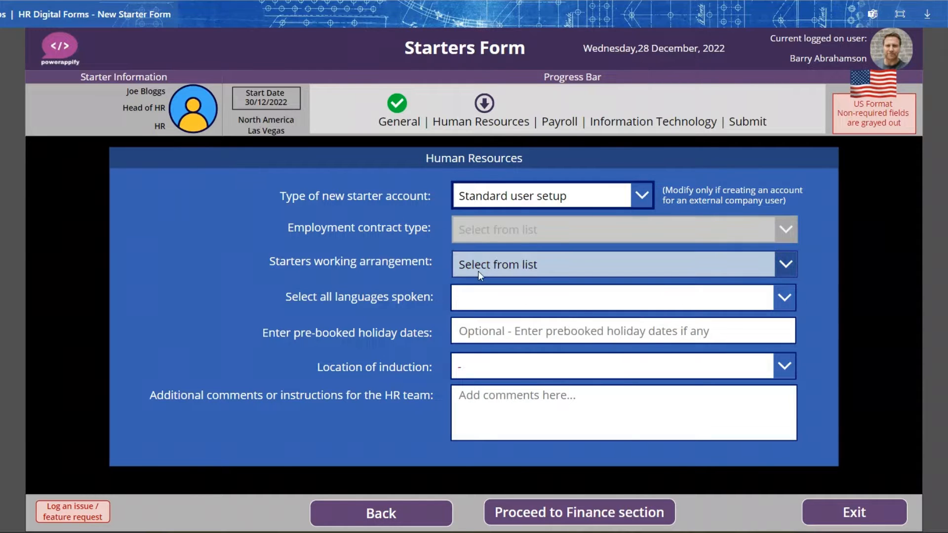
left_click(528, 258)
left_click(501, 322)
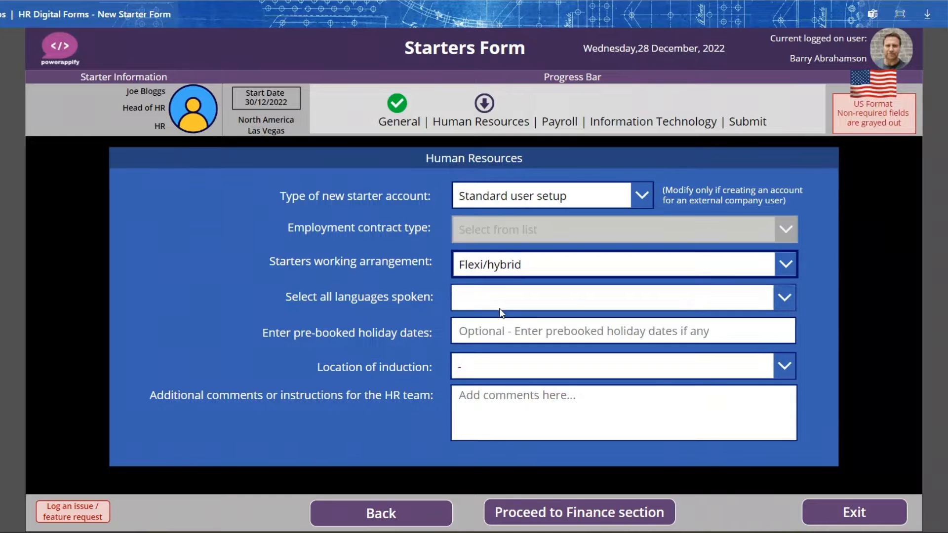
- Select English, Spanish and Portuguese as the languages the starter speaks
left_click(496, 295)
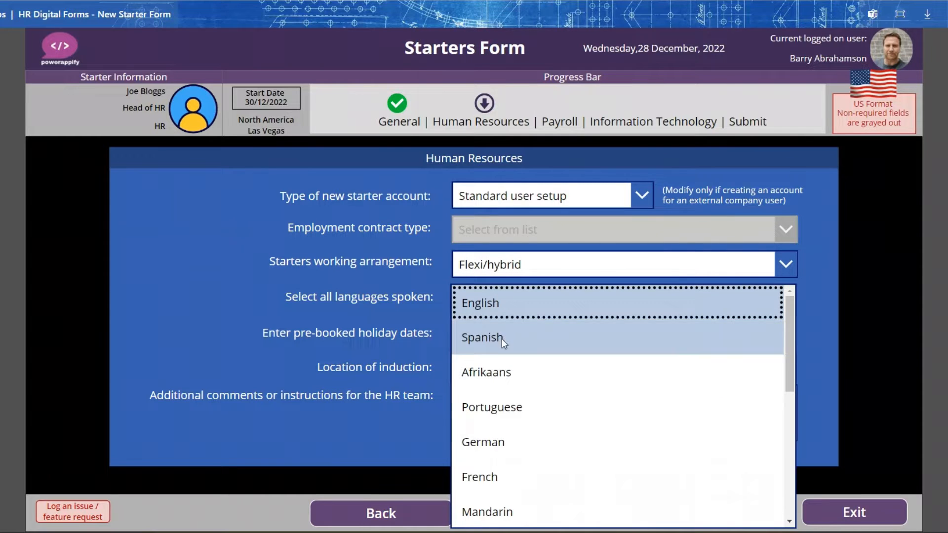
left_click(502, 307)
left_click(504, 364)
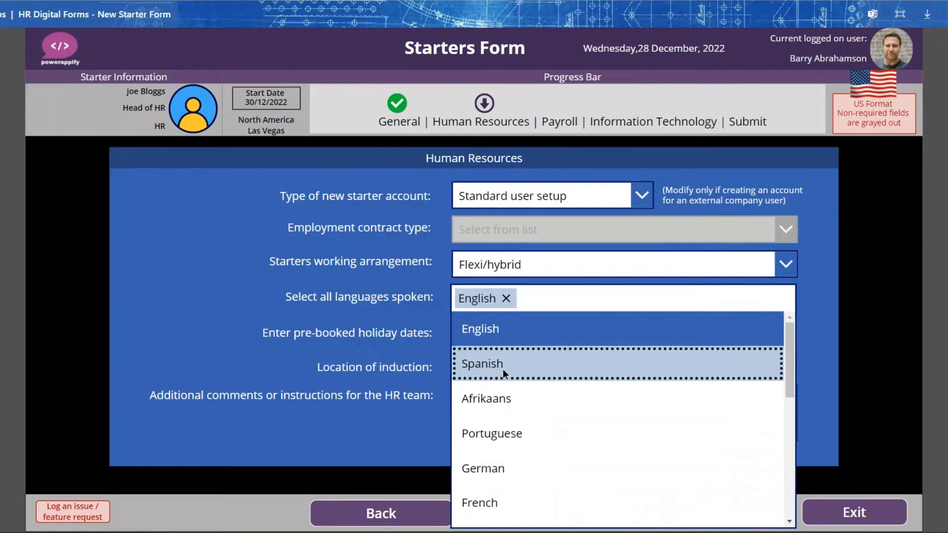
left_click(534, 432)
left_click(837, 373)
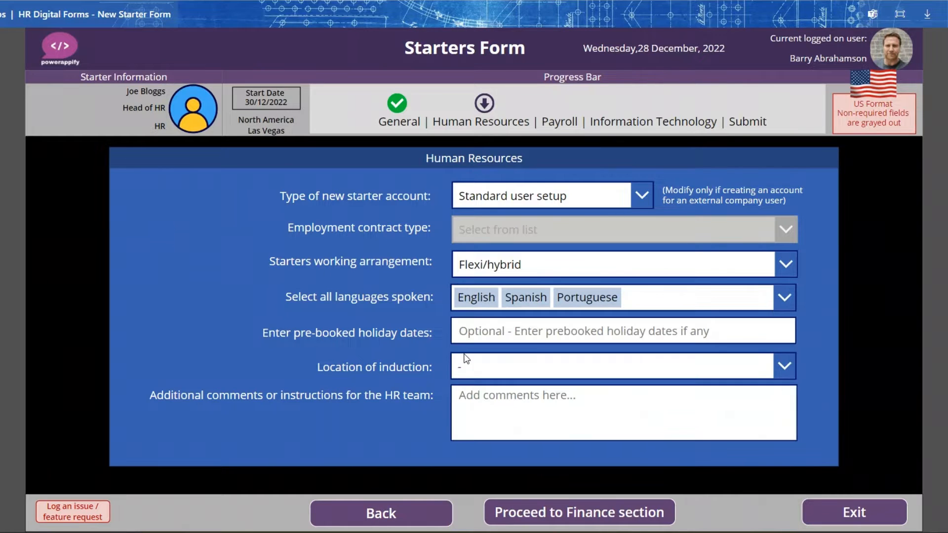
- Set the induction location to "Detail in comments" with the HR comment "Online induction", and proceed to the Finance section
left_click(484, 372)
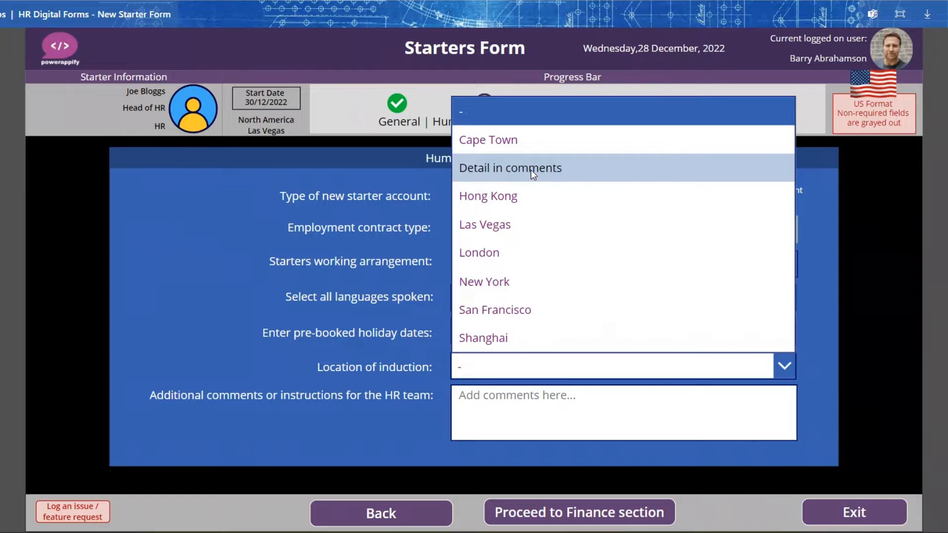
left_click(531, 170)
left_click(515, 411)
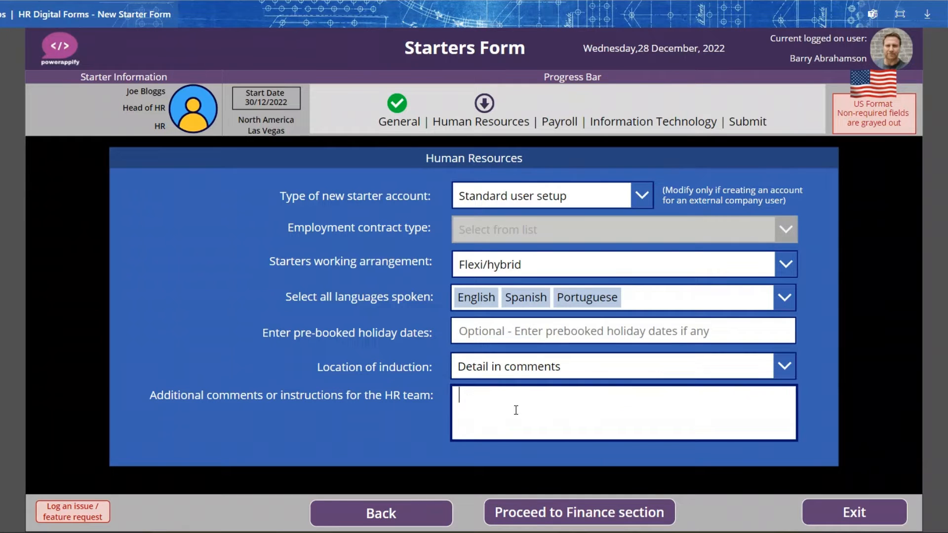
type("Online induction")
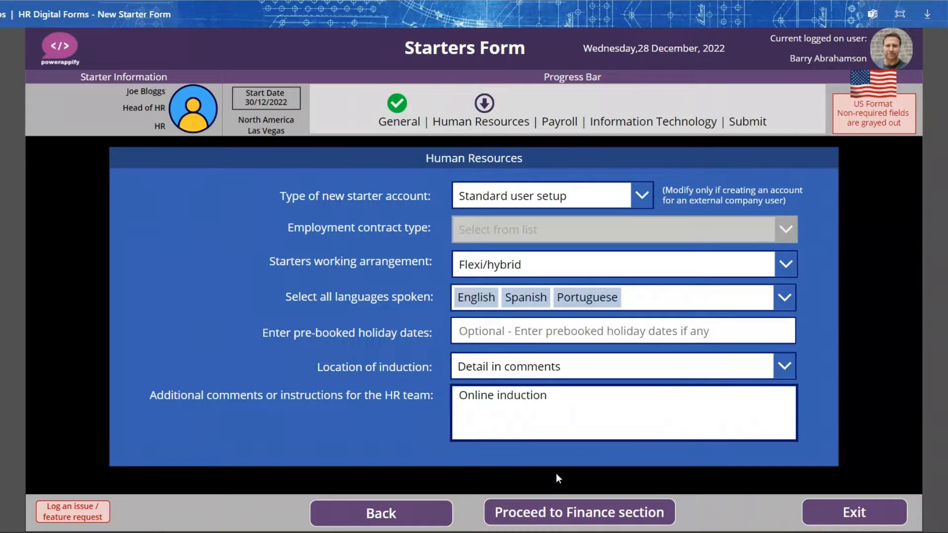
left_click(564, 511)
left_click(564, 511)
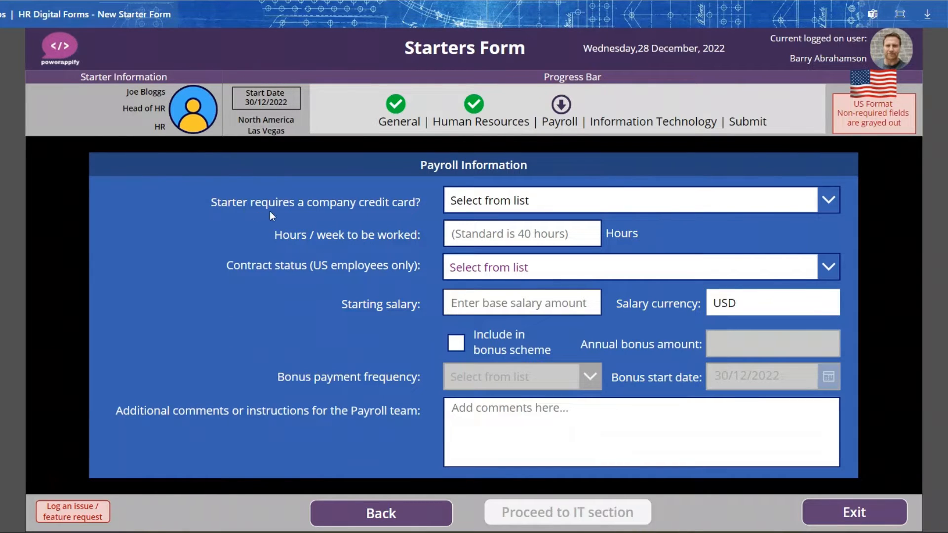
- Set the company credit card requirement to Yes and the weekly working time to 40 hours
left_click(524, 199)
left_click(488, 286)
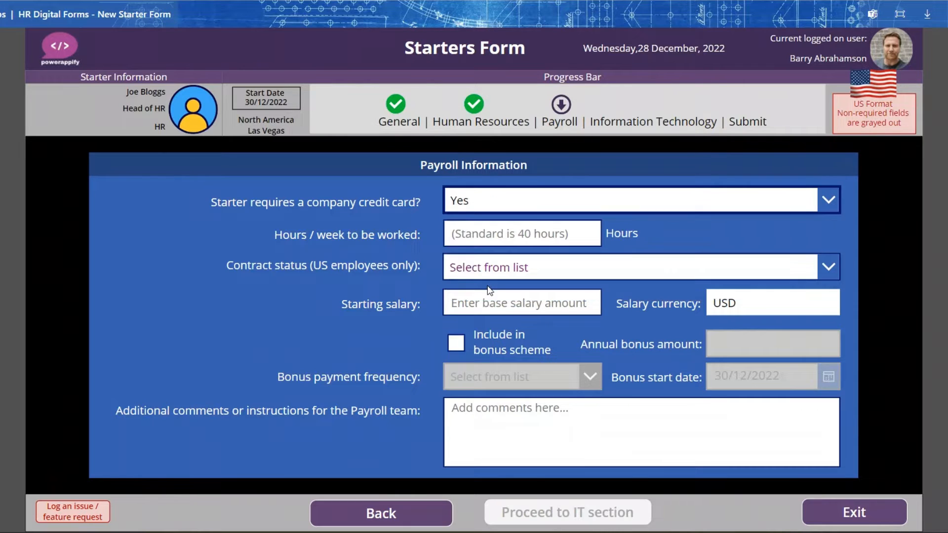
left_click(511, 232)
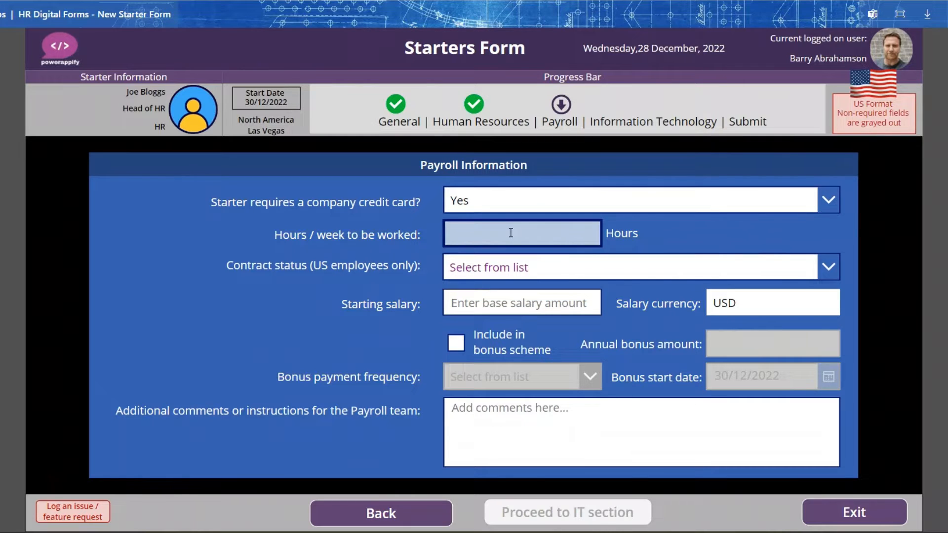
type("40")
- Set the US contract status to Exempt and the starting salary to 80000
left_click(514, 268)
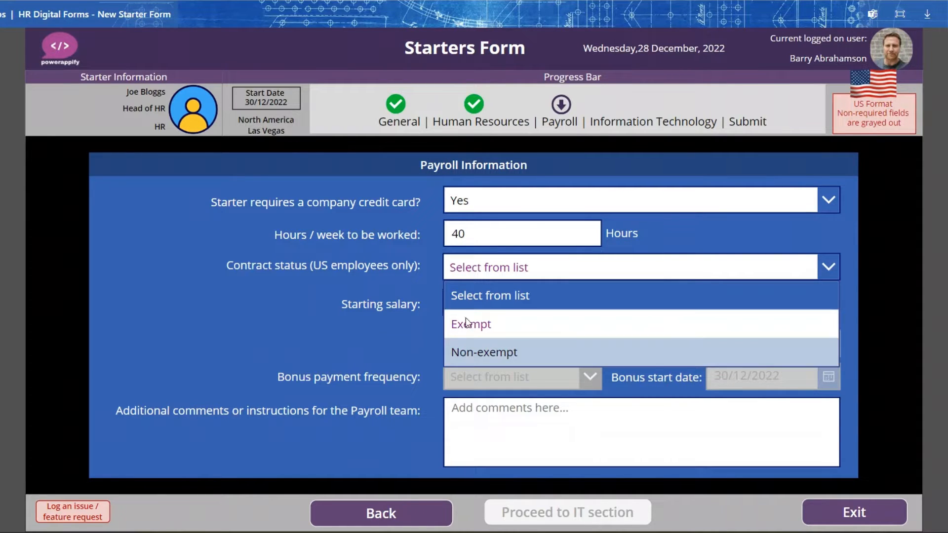
left_click(478, 325)
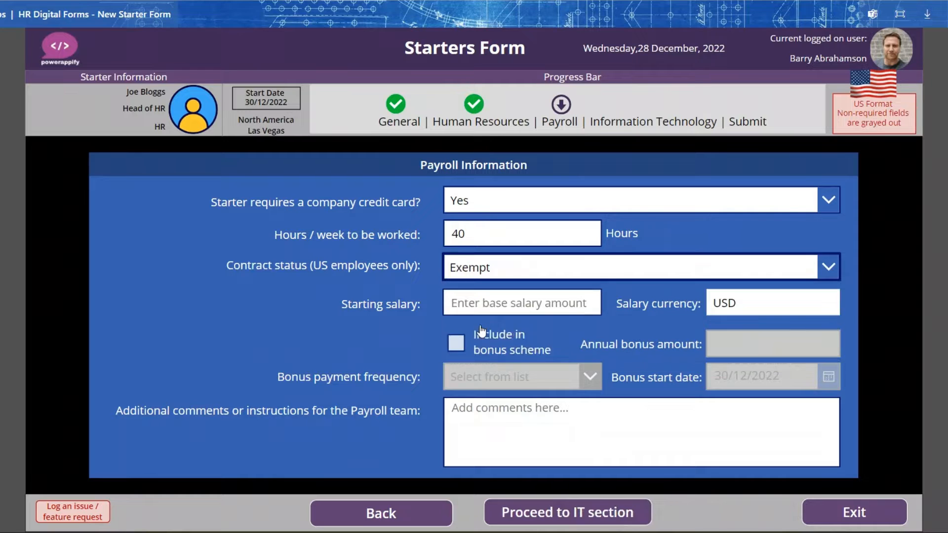
left_click(464, 304)
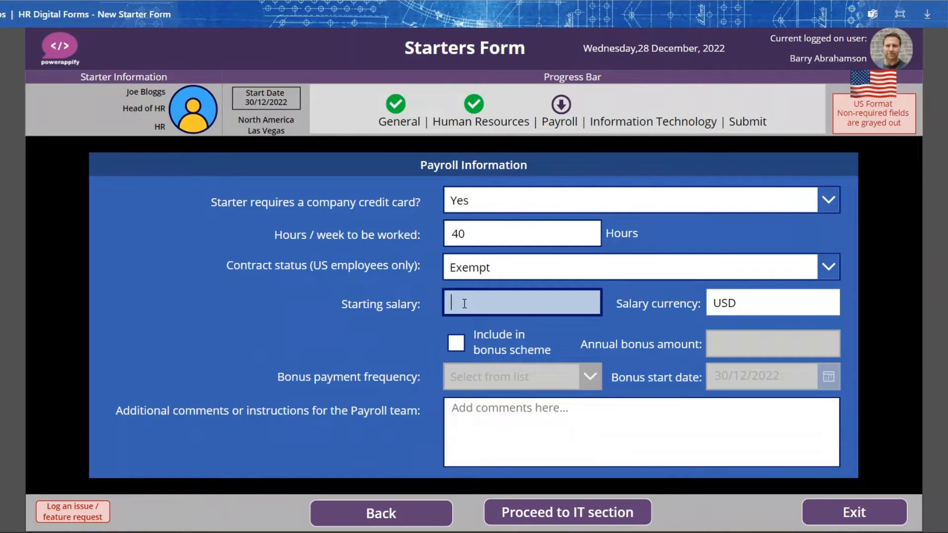
type("80000")
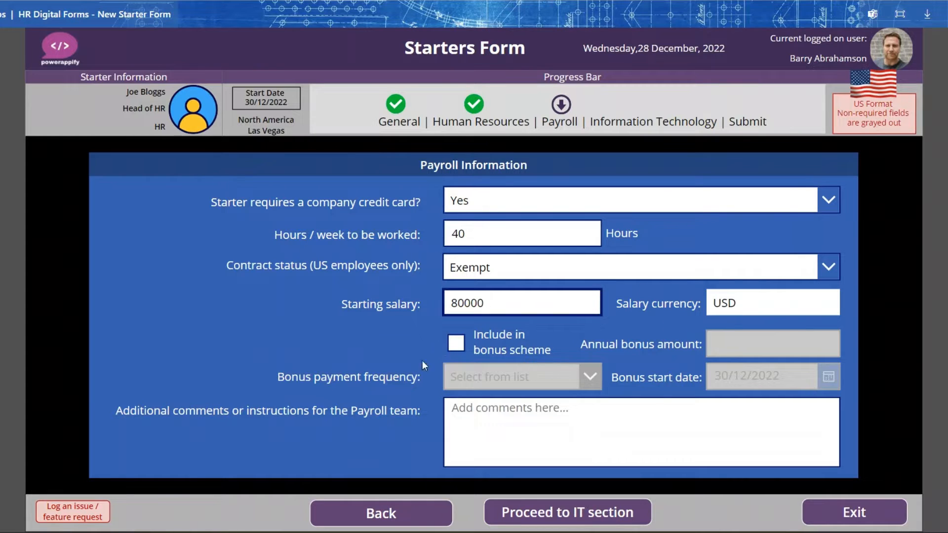
- Include the starter in the bonus scheme with an annual bonus of 15000, paid once a year
left_click(456, 343)
left_click(743, 351)
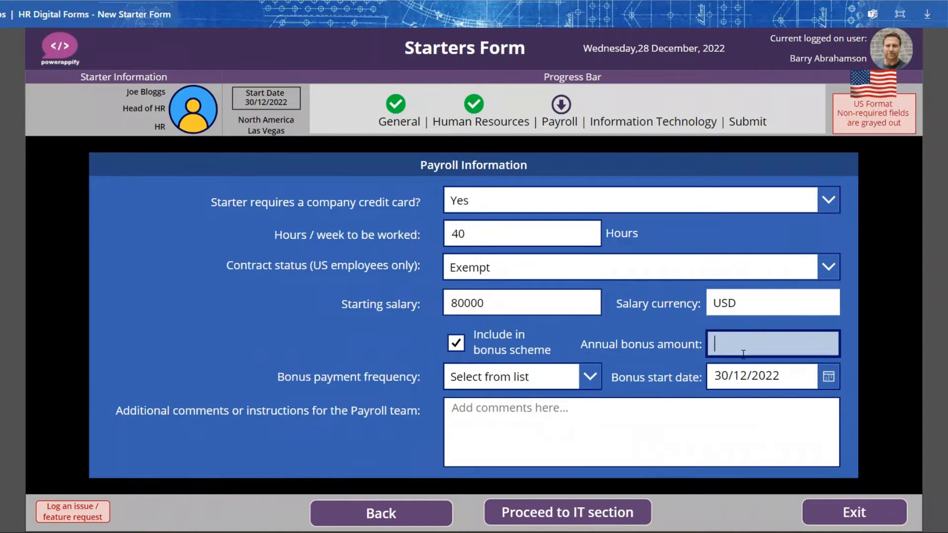
type("15000")
left_click(590, 375)
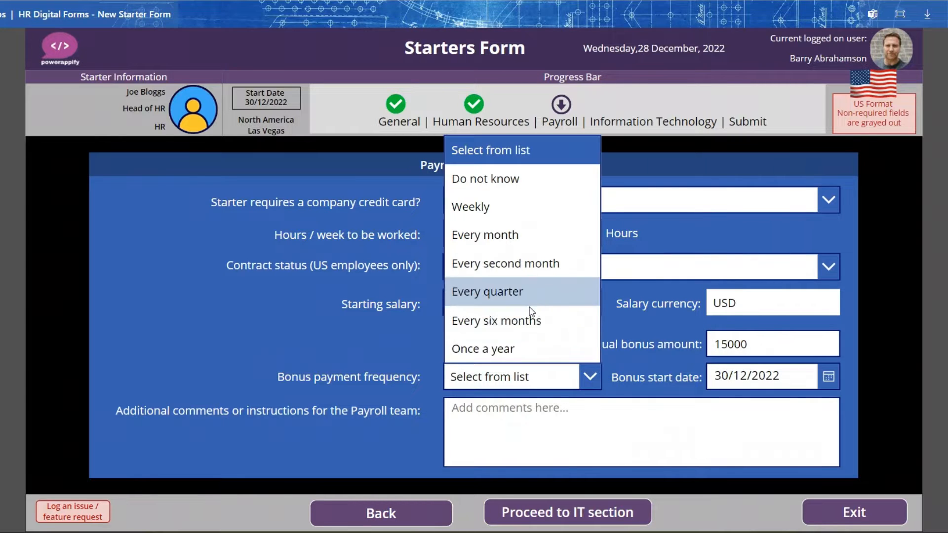
left_click(521, 349)
- Add the payroll team comment "No additional payroll comments" and proceed to the IT section
left_click(509, 423)
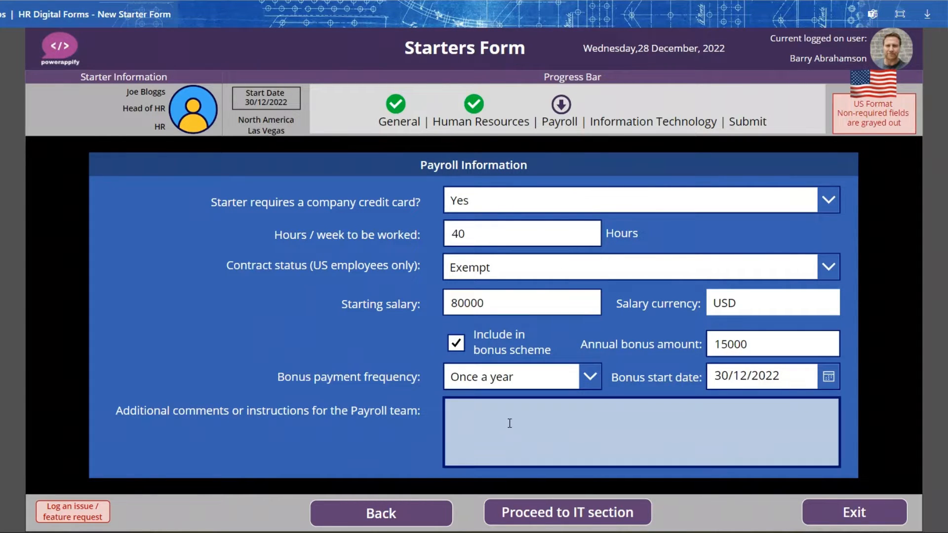
type("No additional HR")
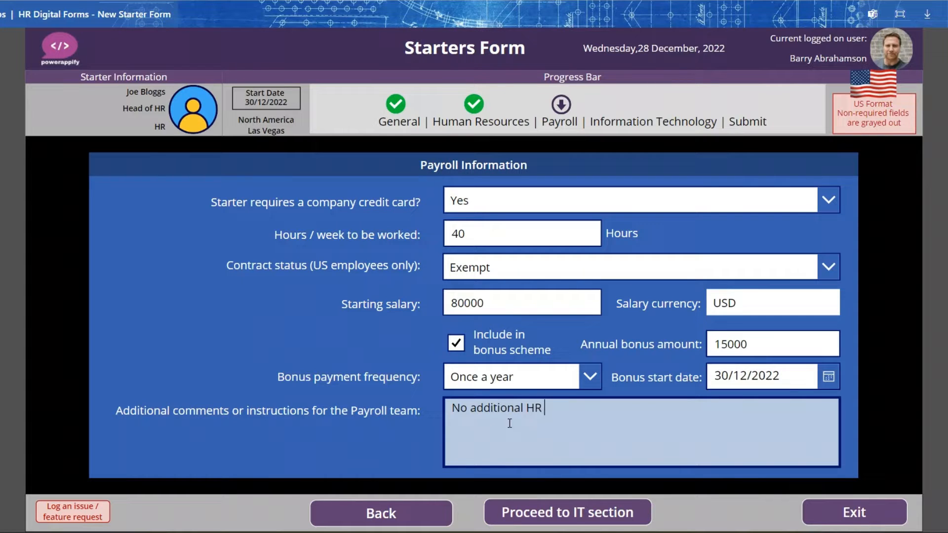
type("payroll comments")
left_click(554, 513)
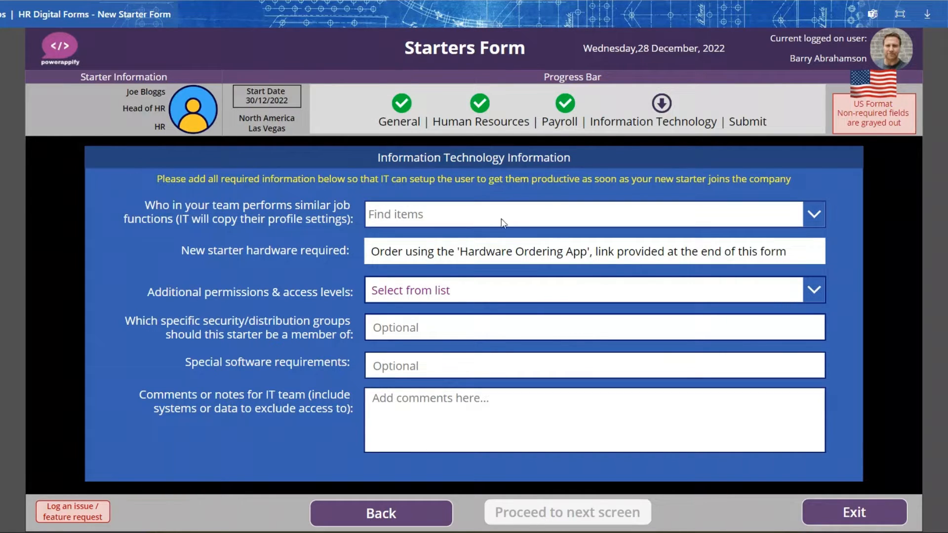
- Choose the colleague whose profile settings IT will copy, set "No additional permissions", and proceed to the feedback screen
left_click(481, 214)
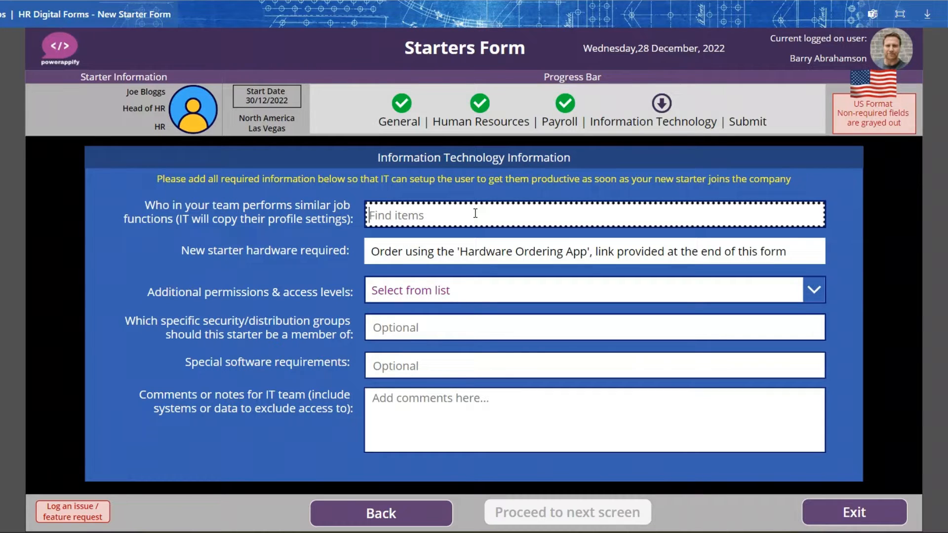
type("john")
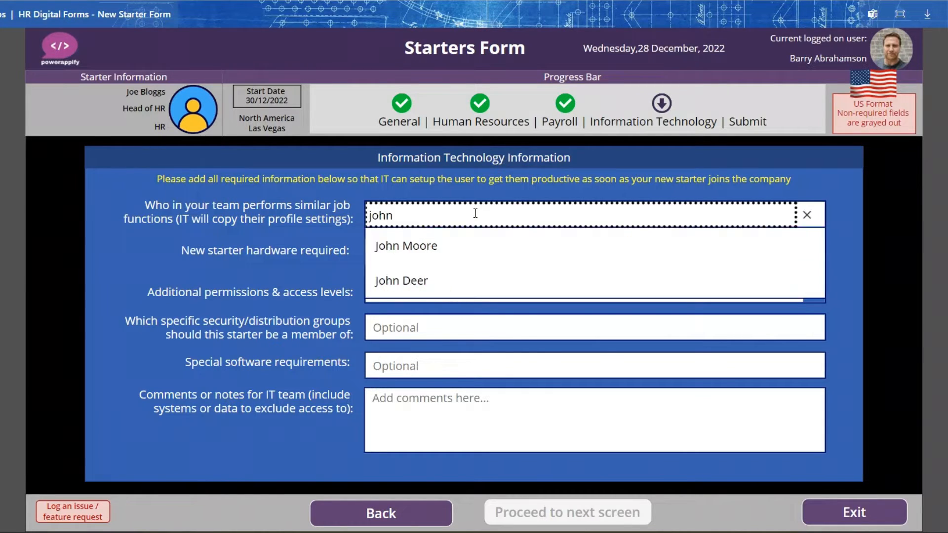
left_click(408, 280)
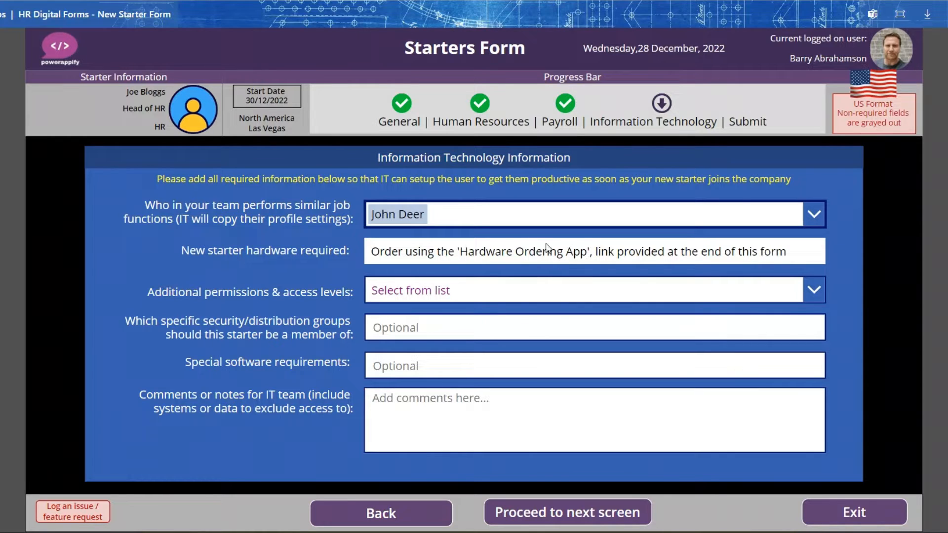
left_click(463, 289)
left_click(442, 341)
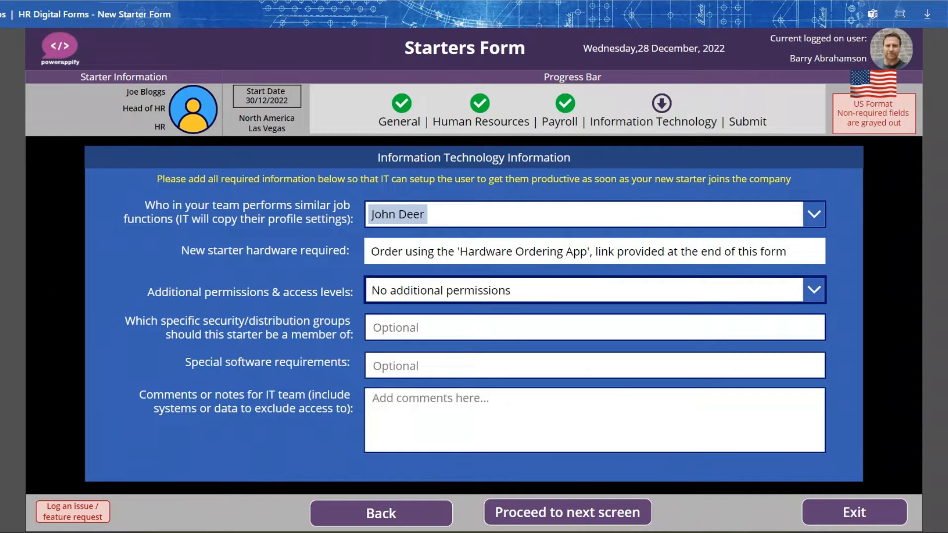
left_click(590, 514)
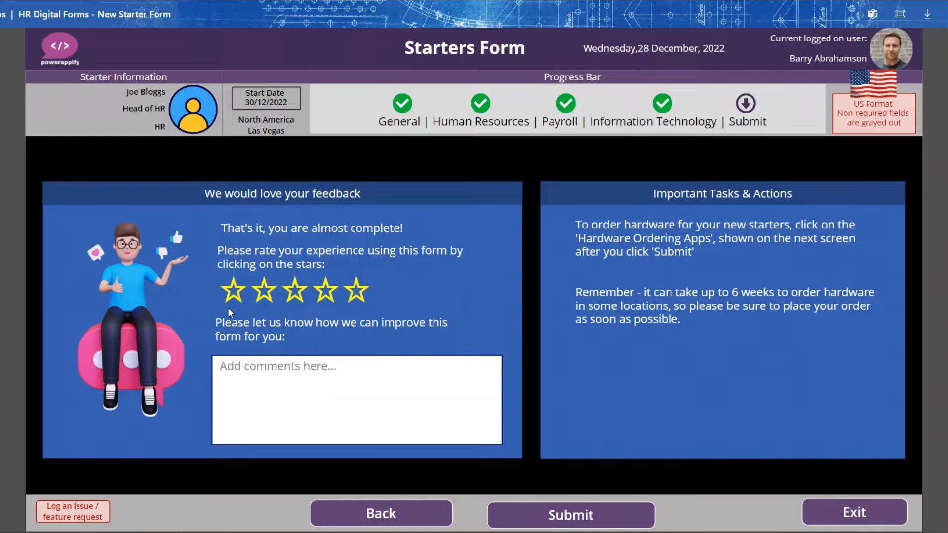
- Rate the form five stars with the comment "Great form!", then submit the starter request and exit the form
left_click(356, 291)
left_click(336, 382)
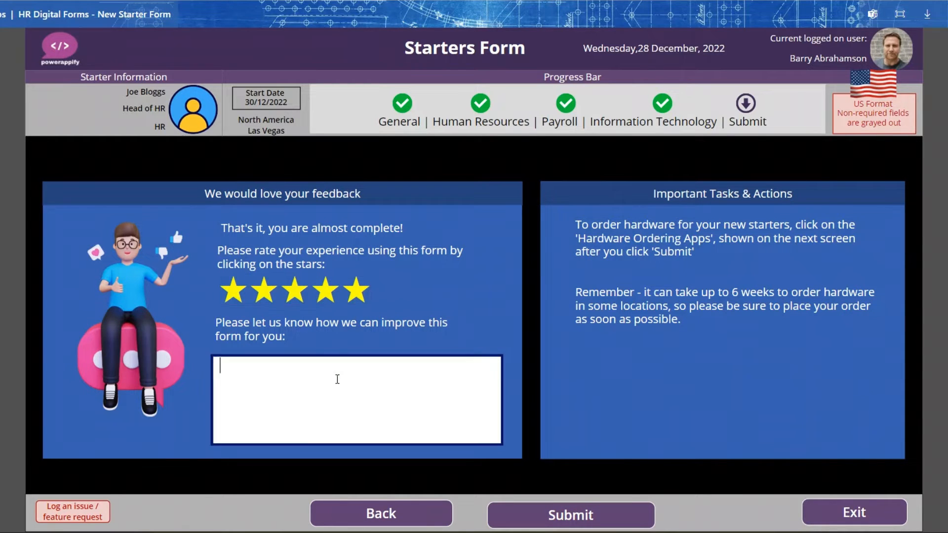
type("Great form!")
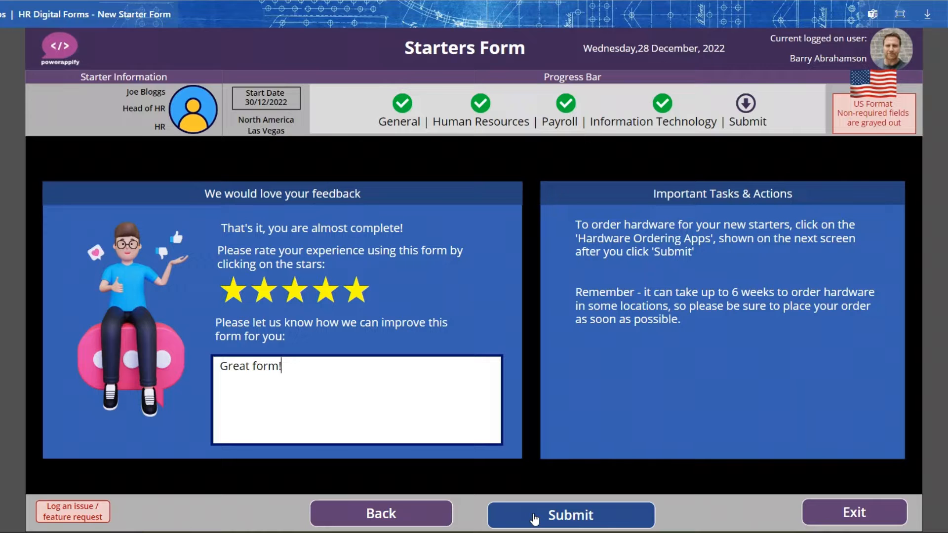
left_click(534, 518)
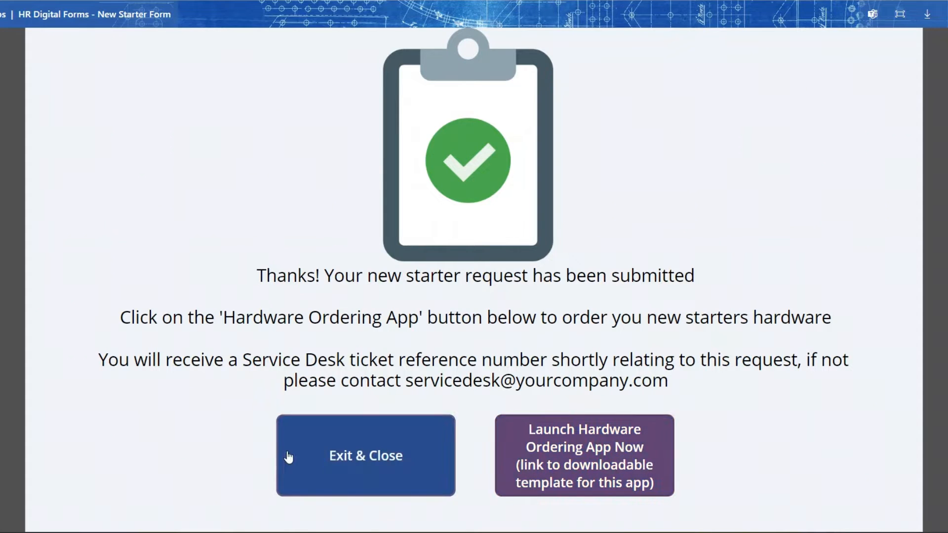
left_click(349, 460)
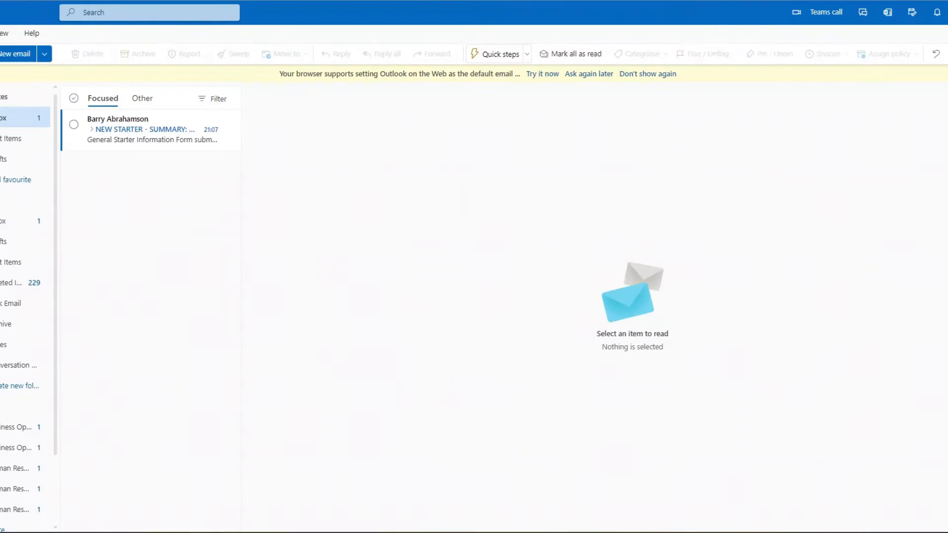
- Switch to Outlook and read the sent HR, payroll and IT new starter emails
left_click(1, 141)
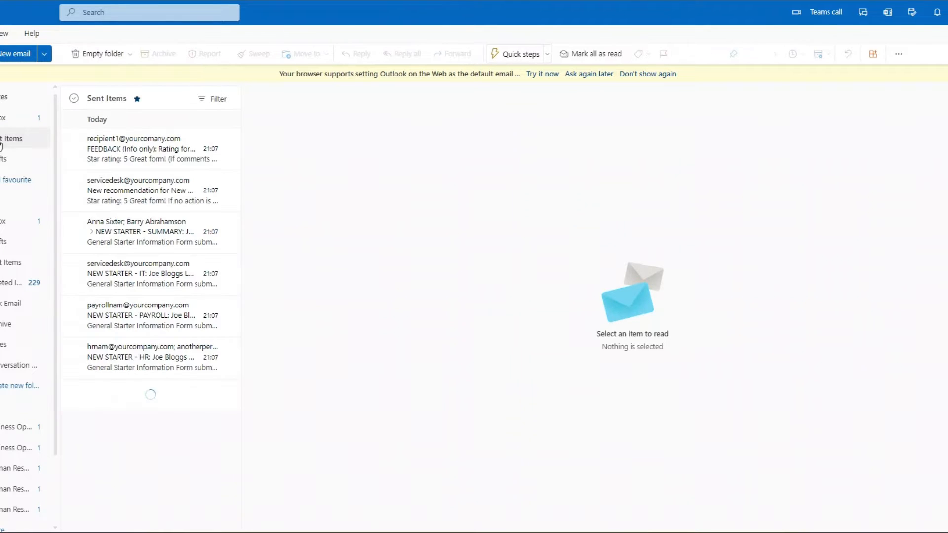
left_click(113, 364)
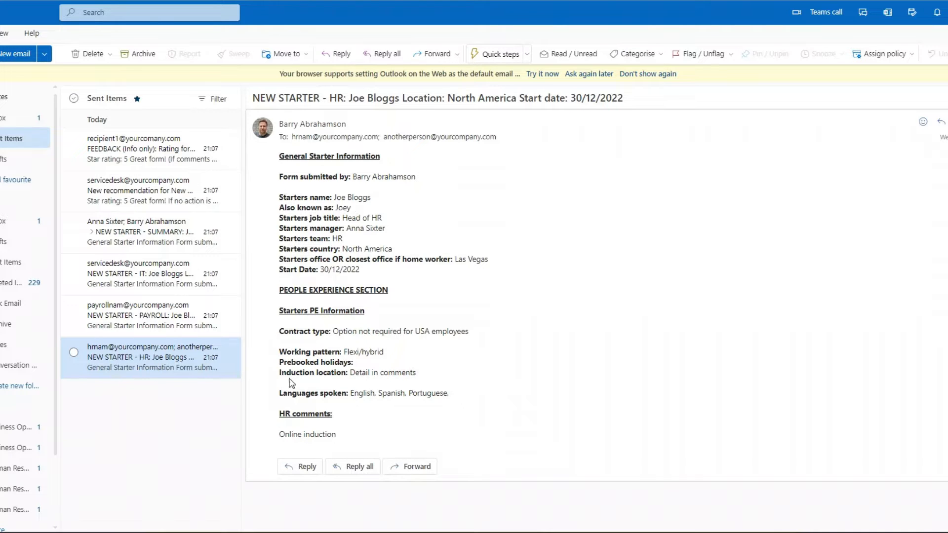
left_click(124, 317)
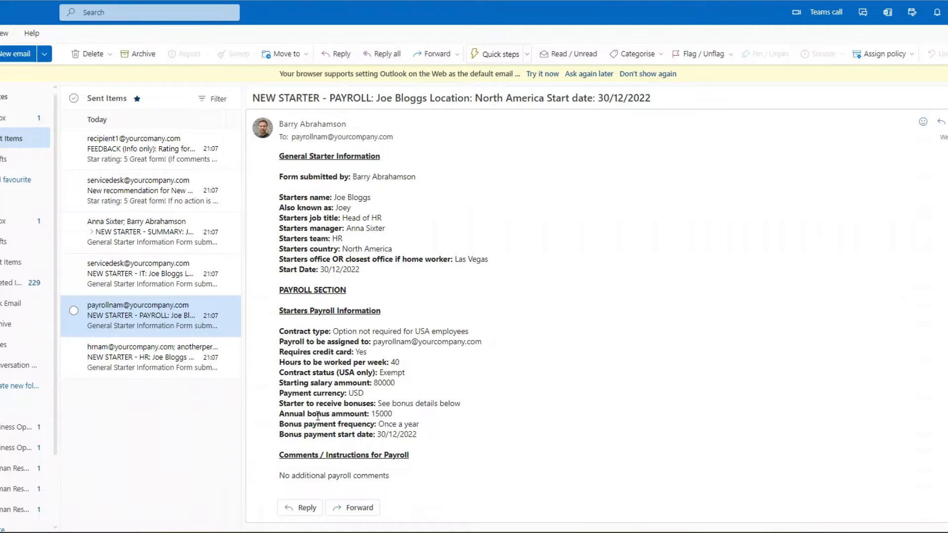
left_click(139, 278)
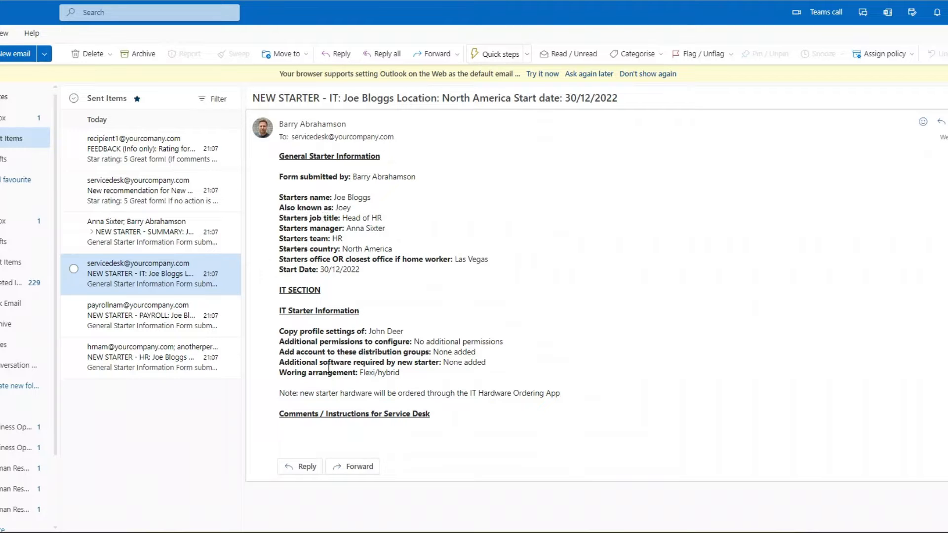
- Read through the sent new starter summary email, the service desk recommendation email and the feedback rating email
left_click(129, 235)
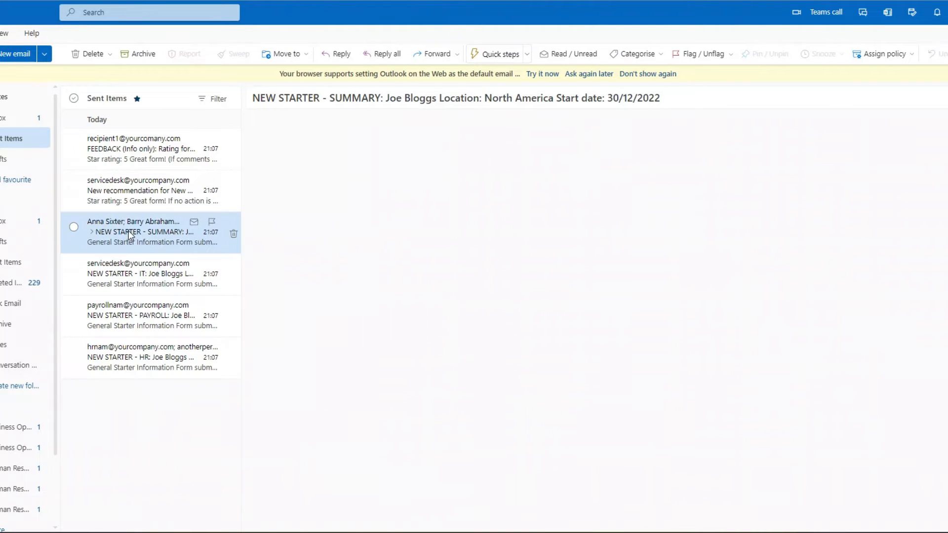
scroll(495, 261, "down", 4)
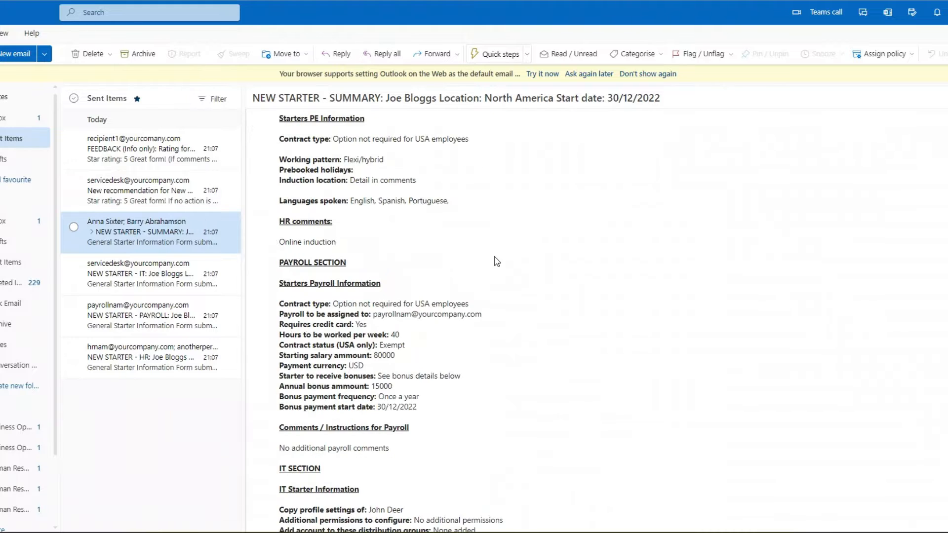
scroll(491, 257, "up", 4)
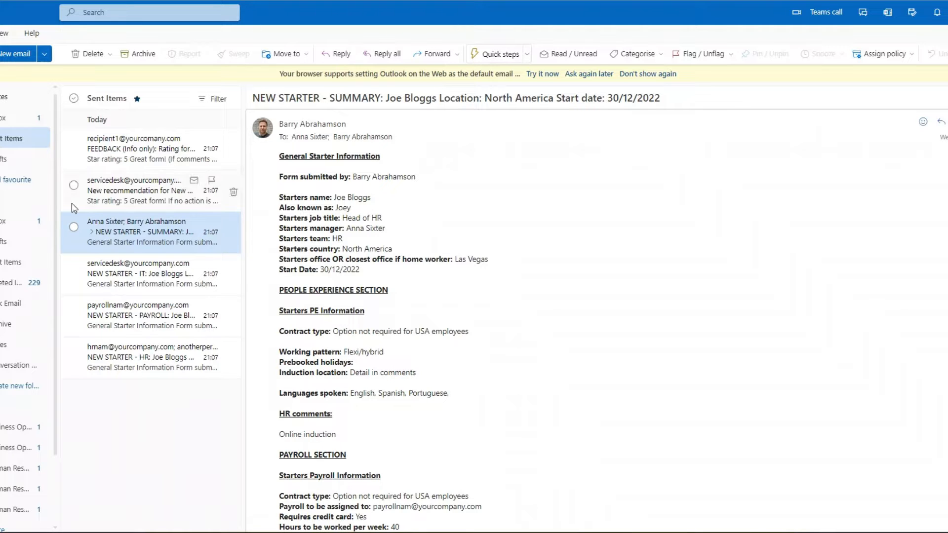
left_click(121, 189)
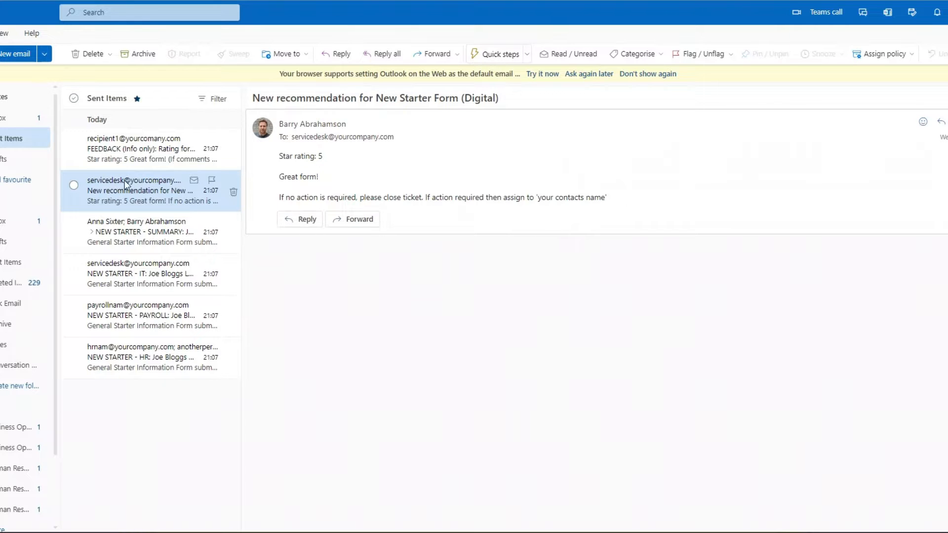
left_click(143, 152)
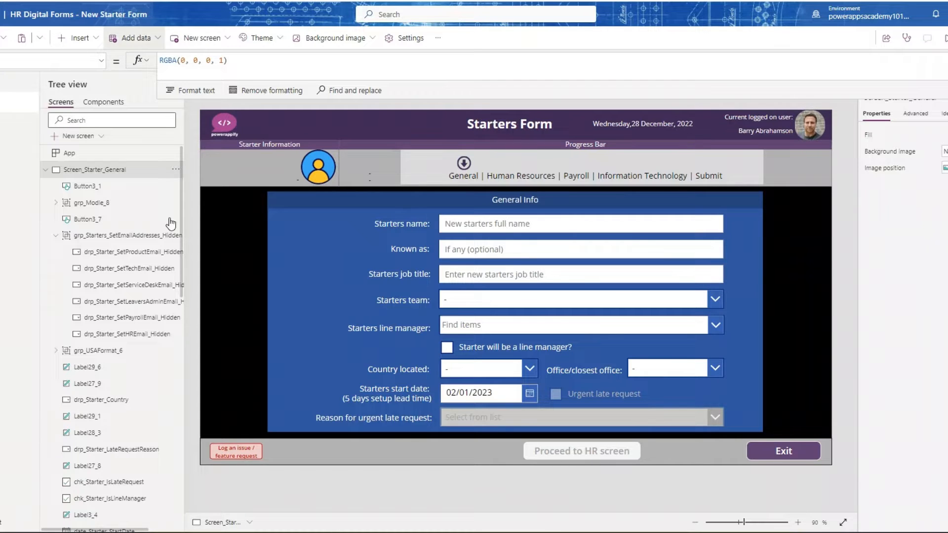
- Switch to the form's Power Apps editor and examine its connected data sources
left_click(63, 125)
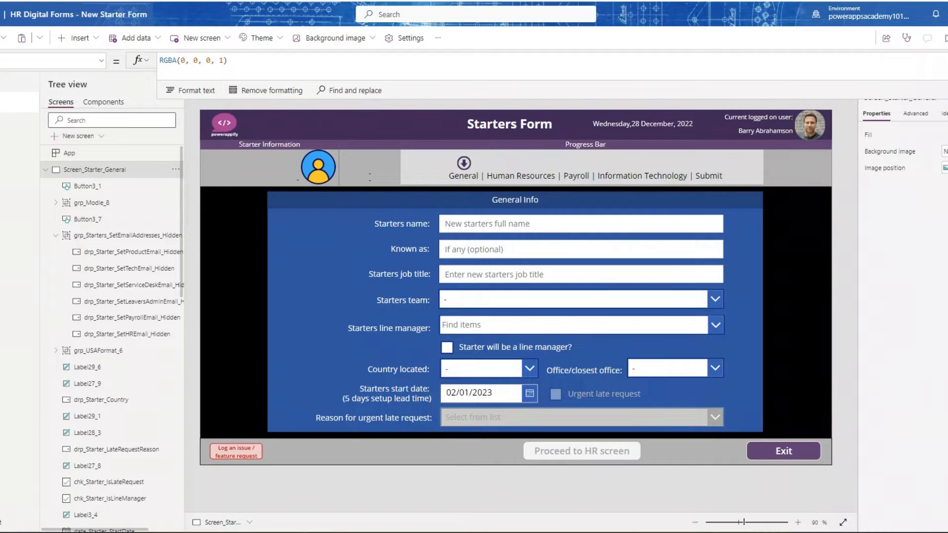
left_click(681, 104)
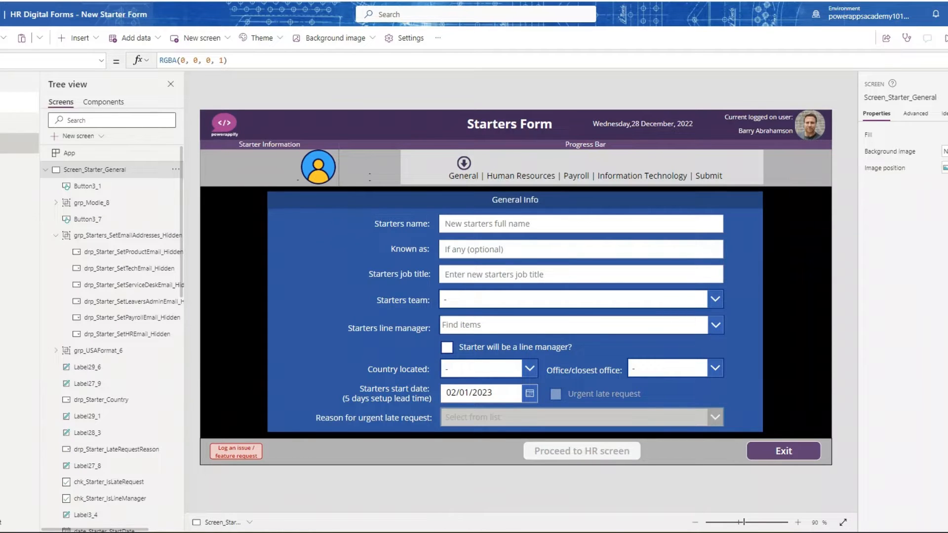
left_click(20, 144)
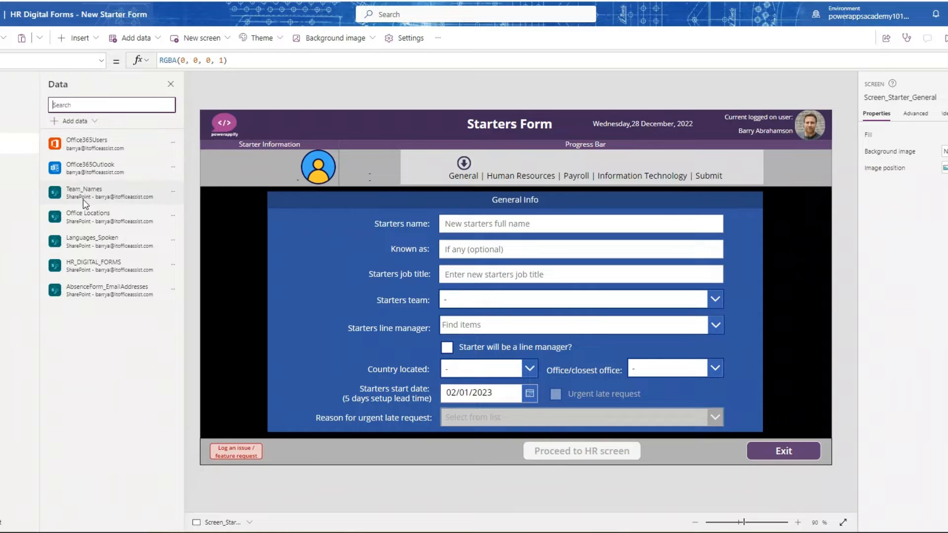
mouse_move(85, 201)
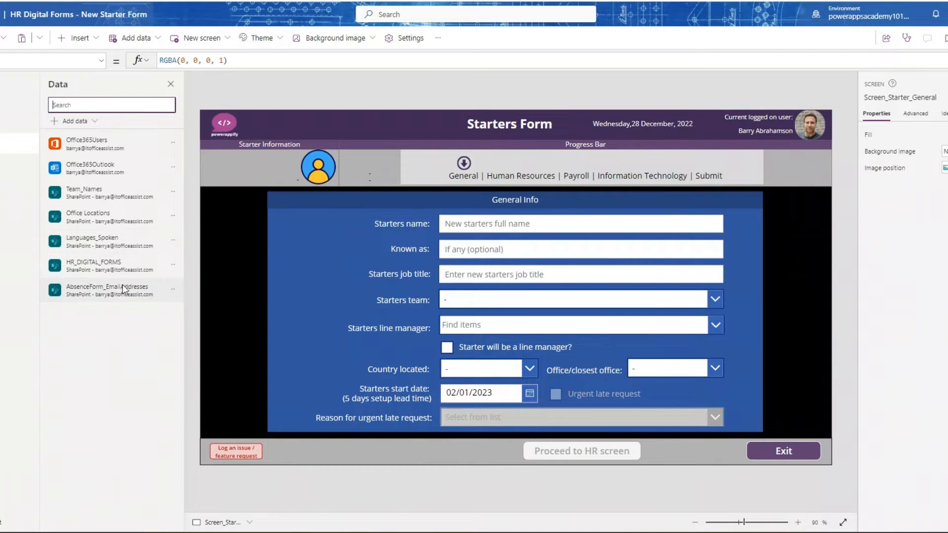
mouse_move(88, 302)
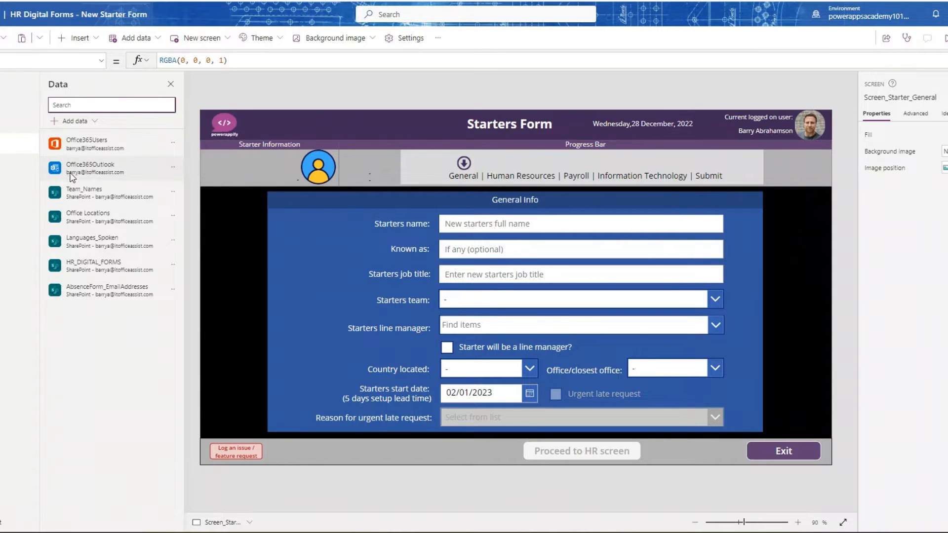
mouse_move(73, 176)
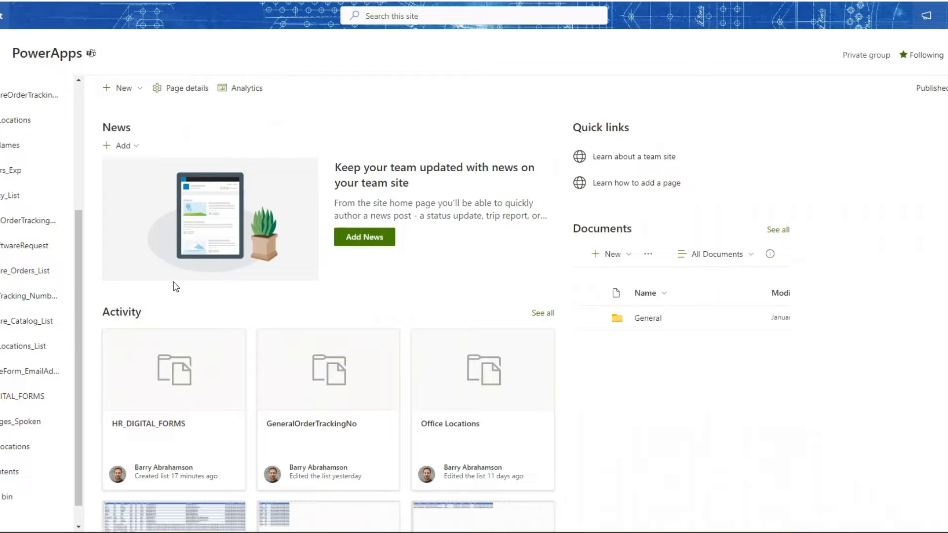
- Switch to the PowerApps SharePoint site and examine all columns of the Office Locations list, including the HR, payroll and service desk emails
scroll(74, 314, "down", 1)
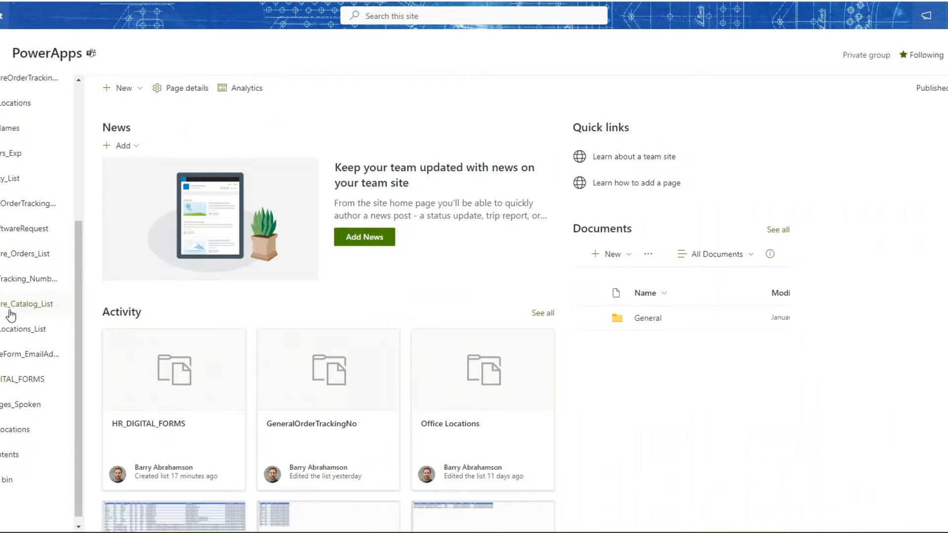
left_click(4, 420)
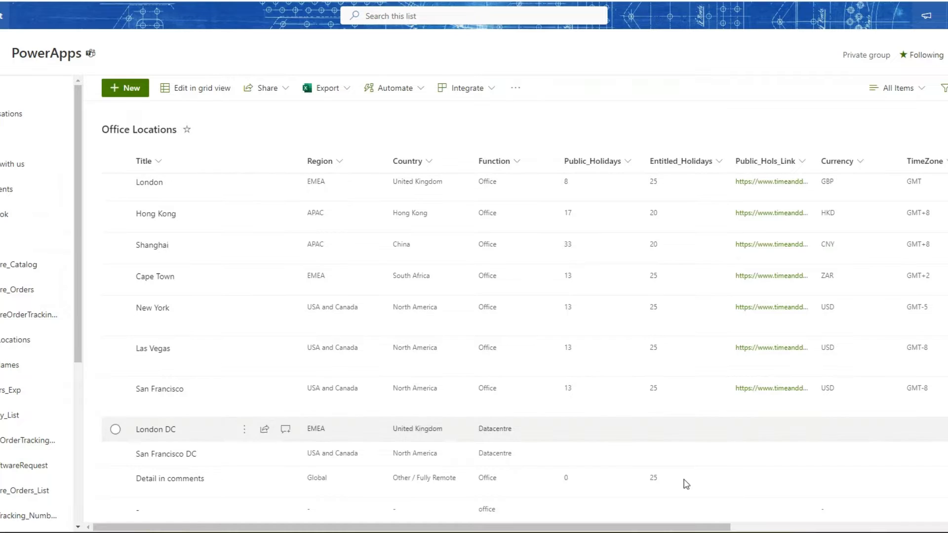
mouse_move(658, 529)
left_mouse_down()
mouse_move(766, 520)
mouse_move(673, 524)
left_mouse_up()
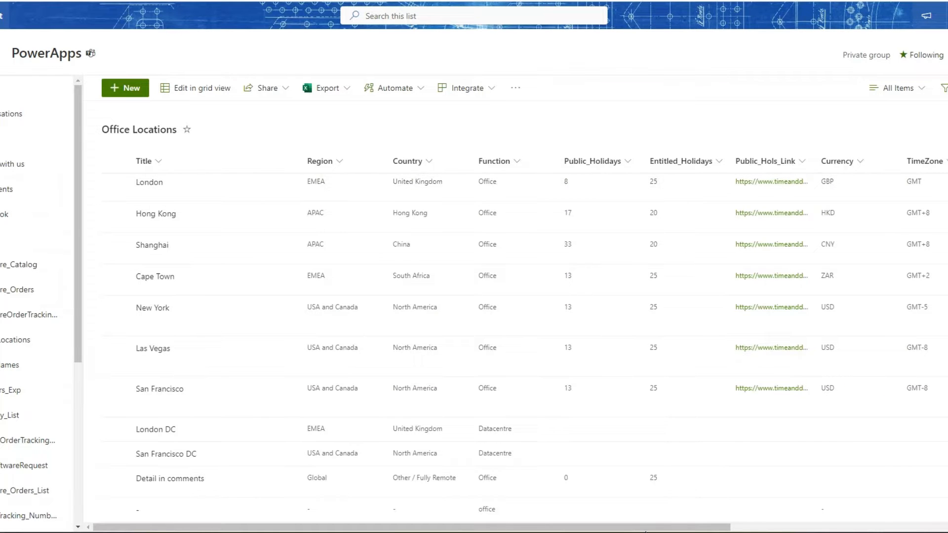
left_click_drag(658, 531, 659, 531)
scroll(515, 345, "right", 5)
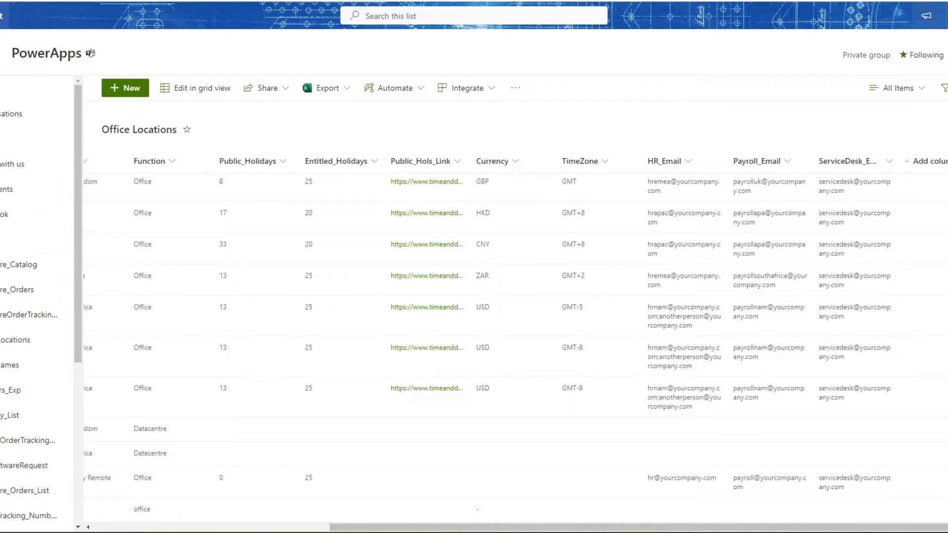
left_click_drag(547, 527, 310, 528)
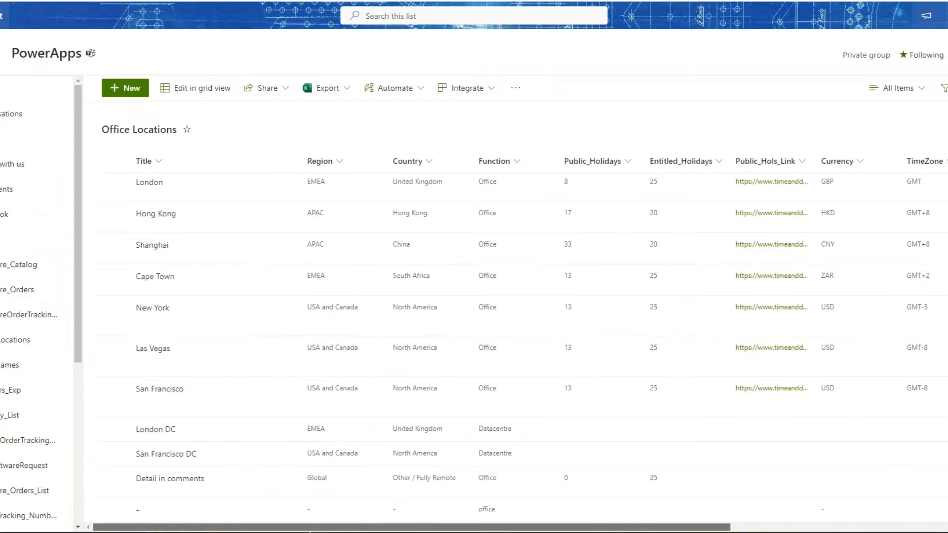
- Open the Languages_Spoken list on the SharePoint site to review its entries
scroll(19, 425, "down", 5)
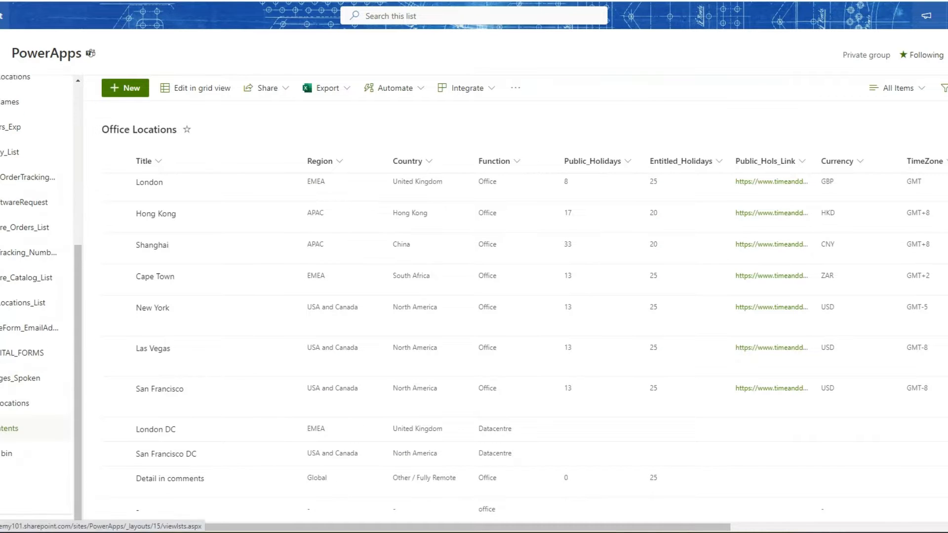
left_click(5, 384)
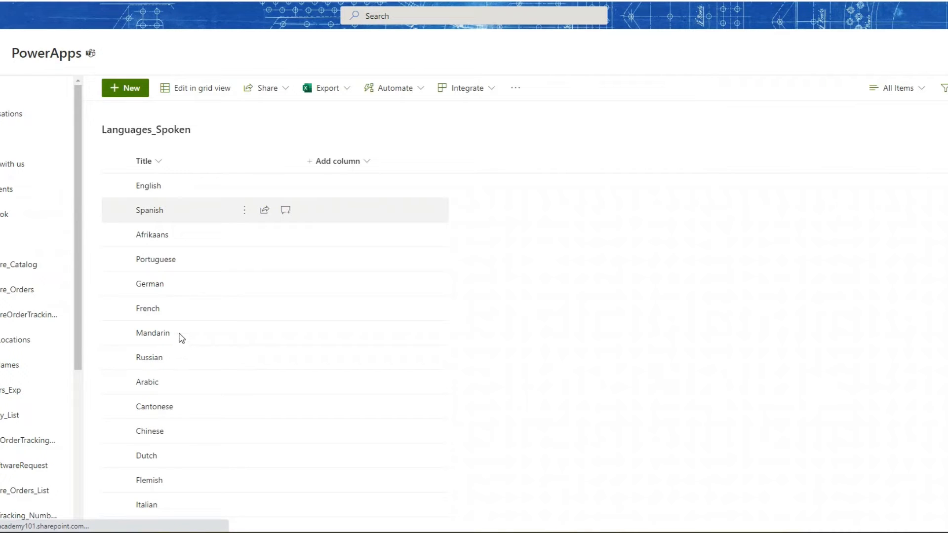
- Open the HR_DIGITAL_FORMS list on the SharePoint site and examine all its columns across to LeadTime_Days
scroll(180, 338, "down", 1)
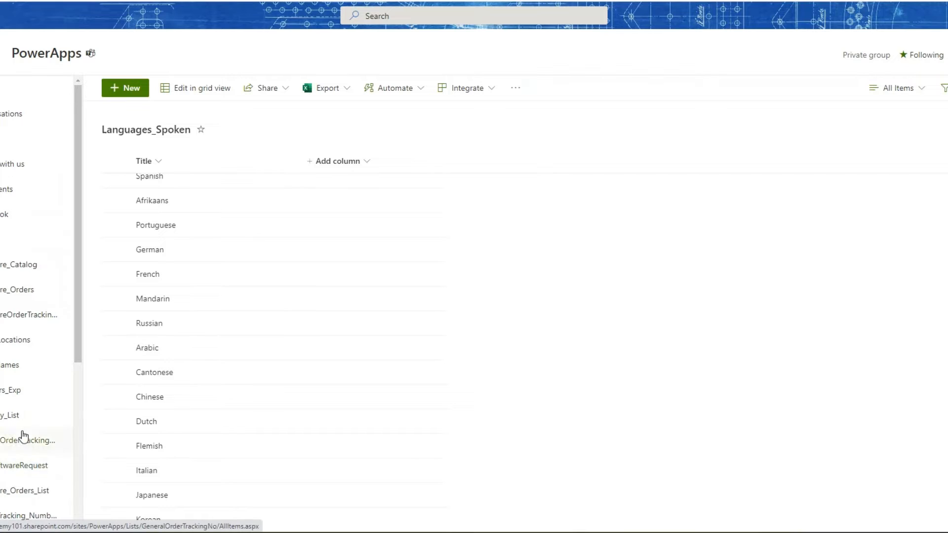
scroll(22, 437, "down", 5)
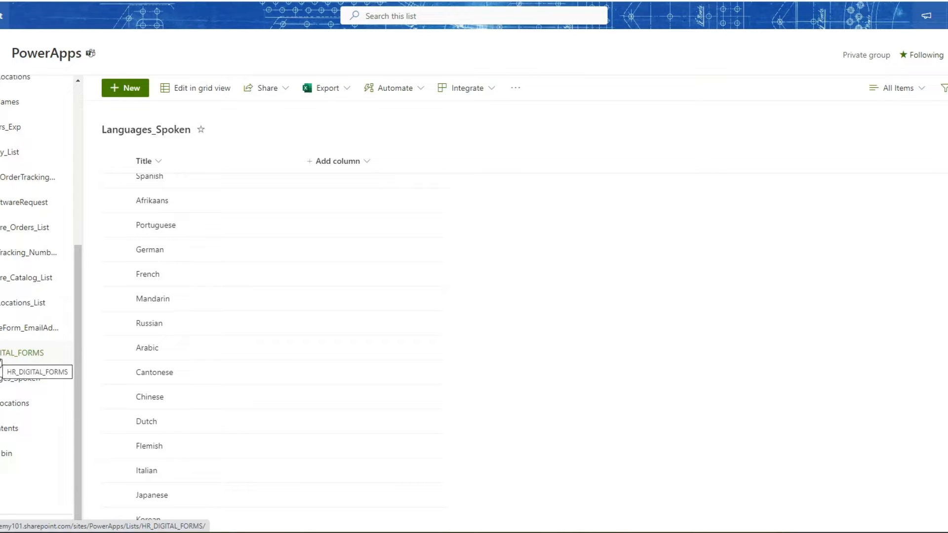
left_click(1, 362)
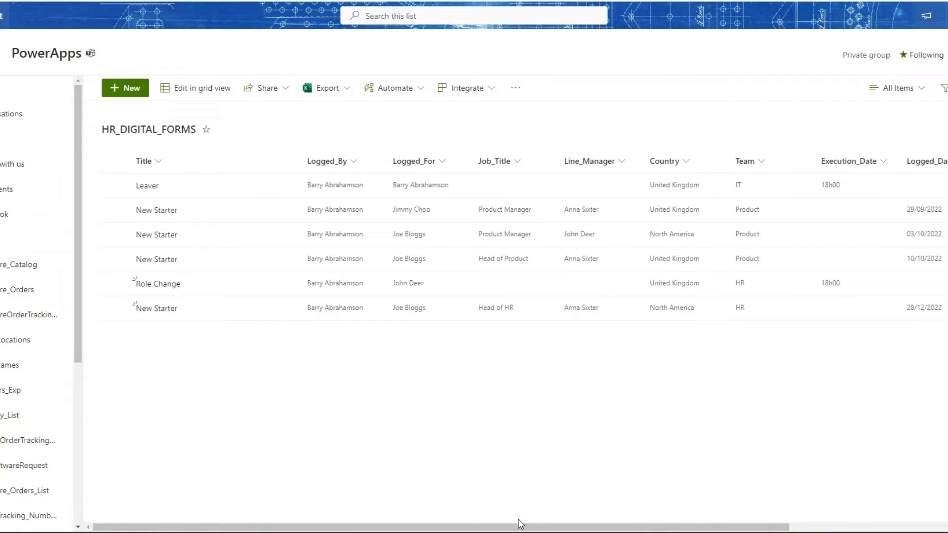
left_click_drag(527, 529, 750, 528)
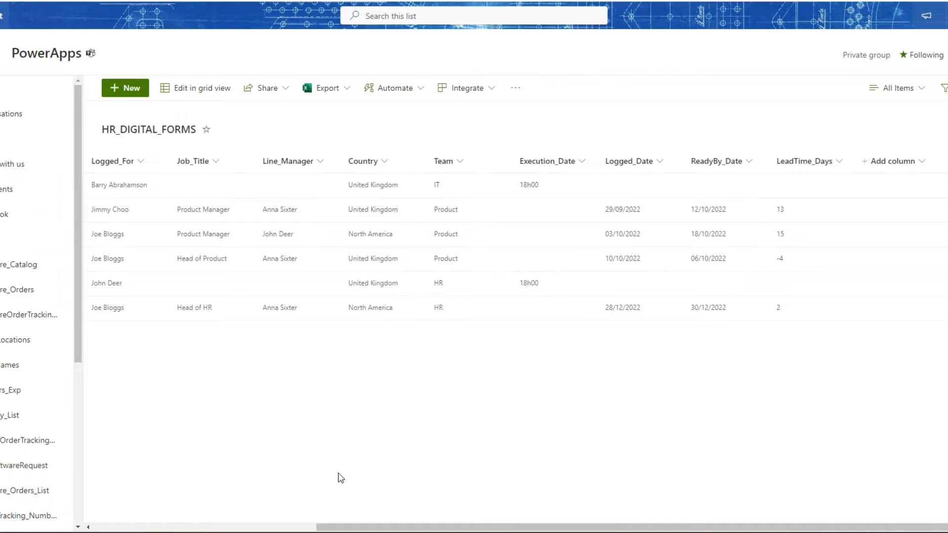
left_click_drag(344, 529, 120, 529)
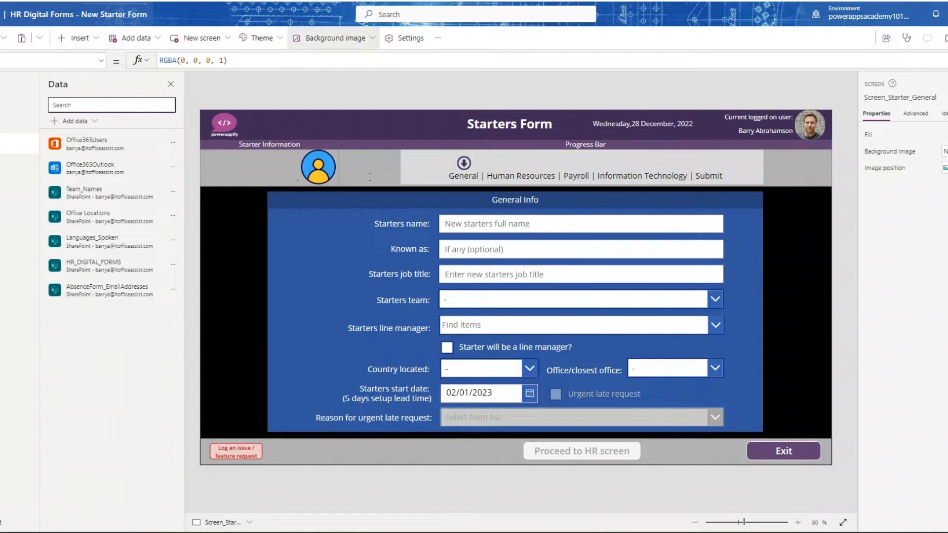
- Switch to the Power Apps editor and search the available data sources for "sharepoint" without adding one
left_click(73, 122)
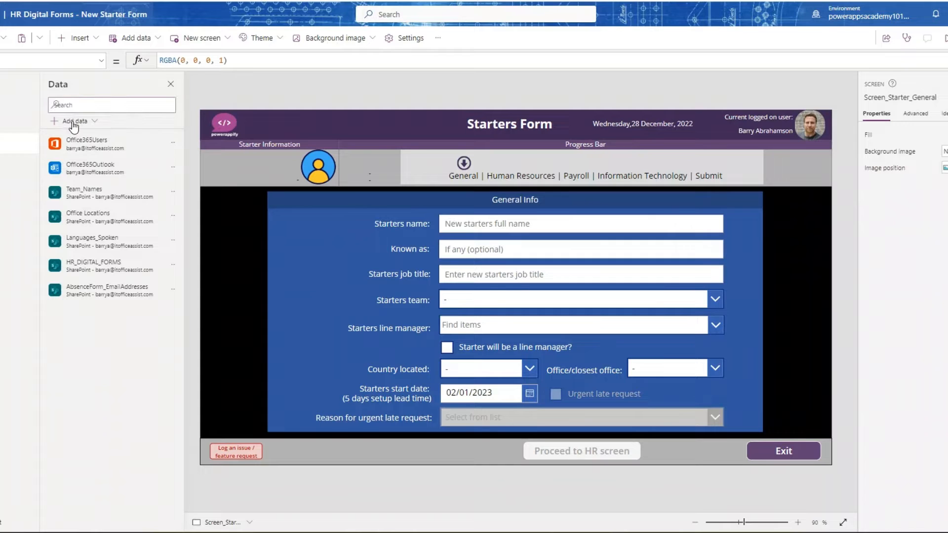
left_click(74, 123)
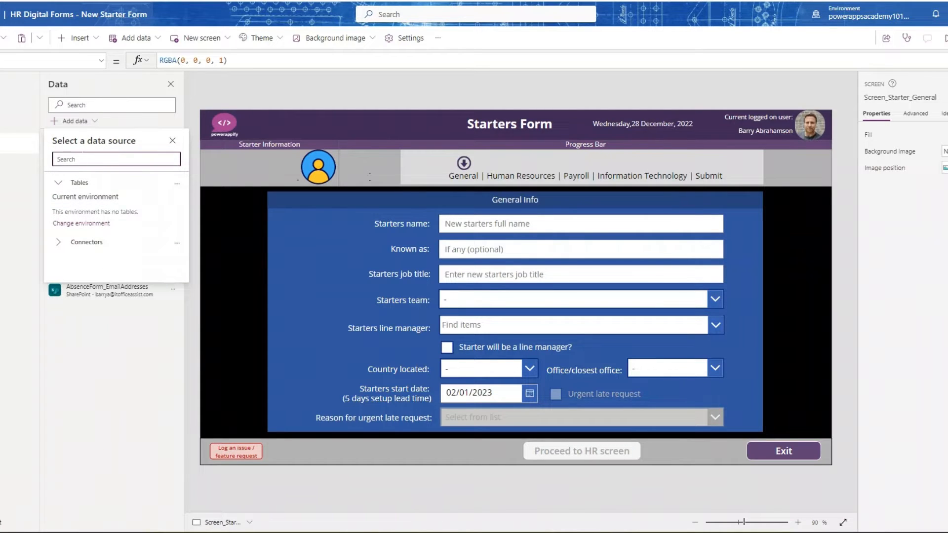
type("sharepoint")
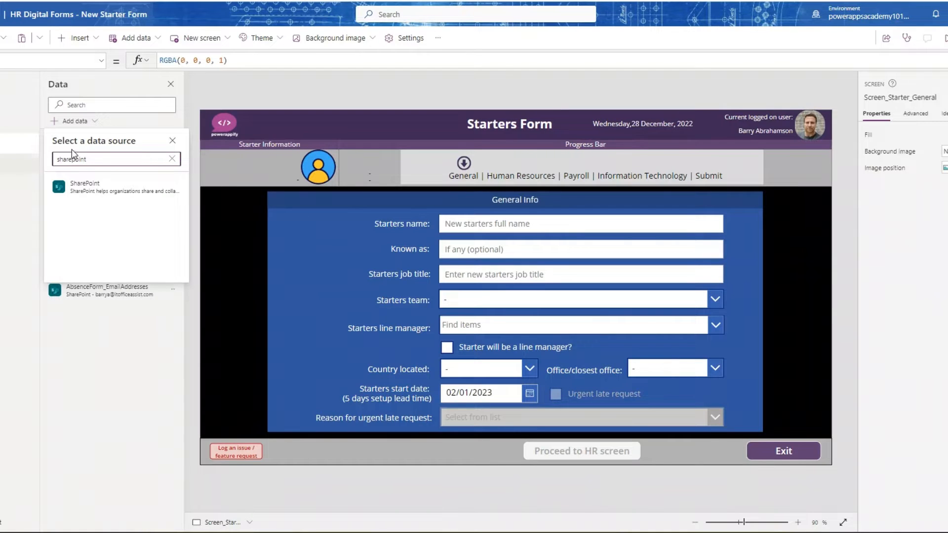
left_click(172, 141)
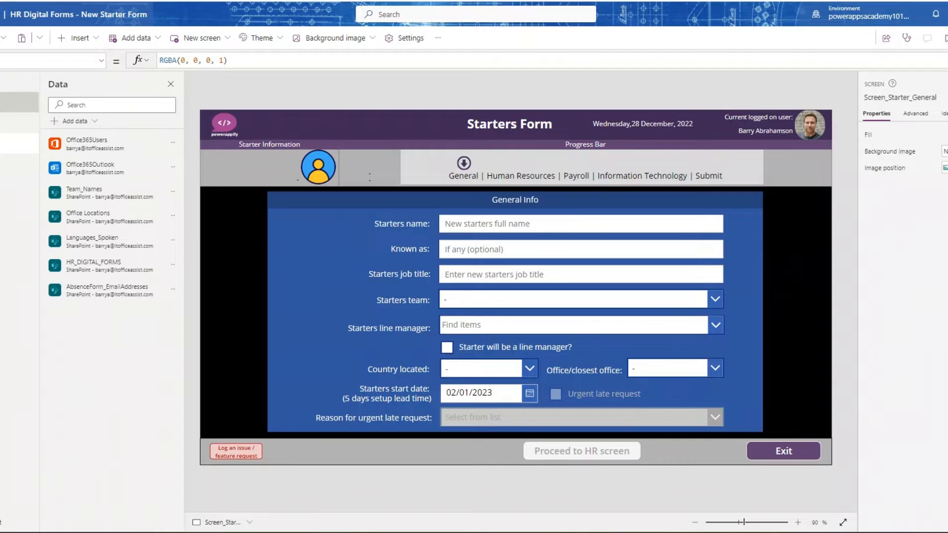
- Examine the formulas behind the logged-on user's photo and name label in the cmp_StarterHeader component
left_click(20, 102)
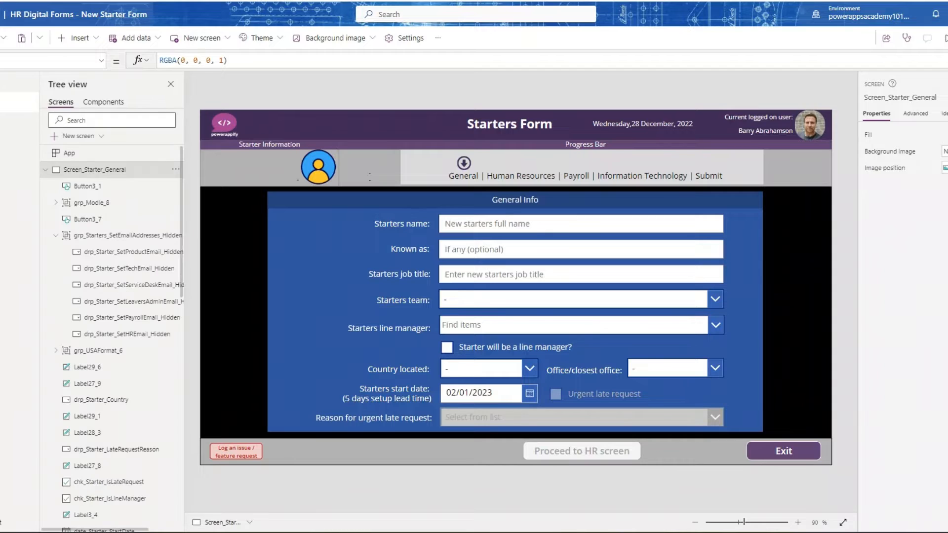
left_click(114, 104)
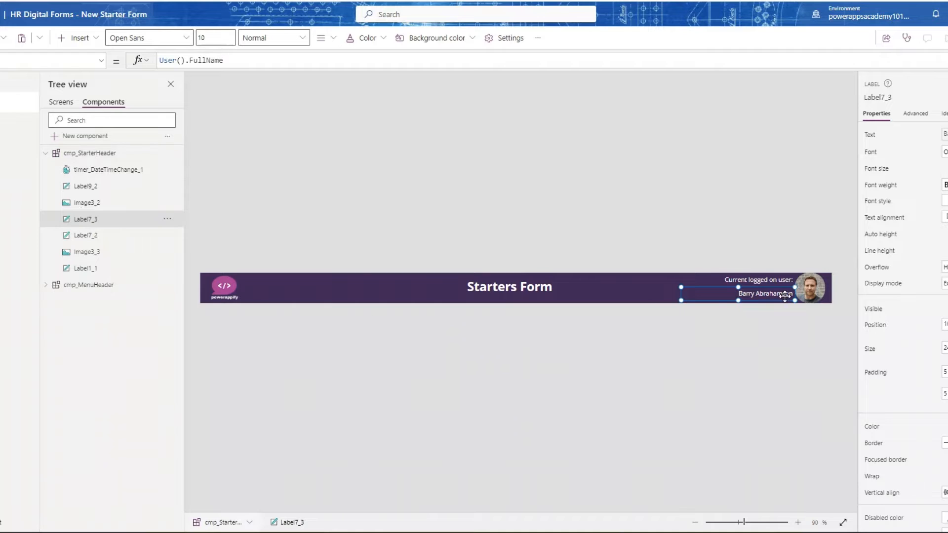
left_click(809, 290)
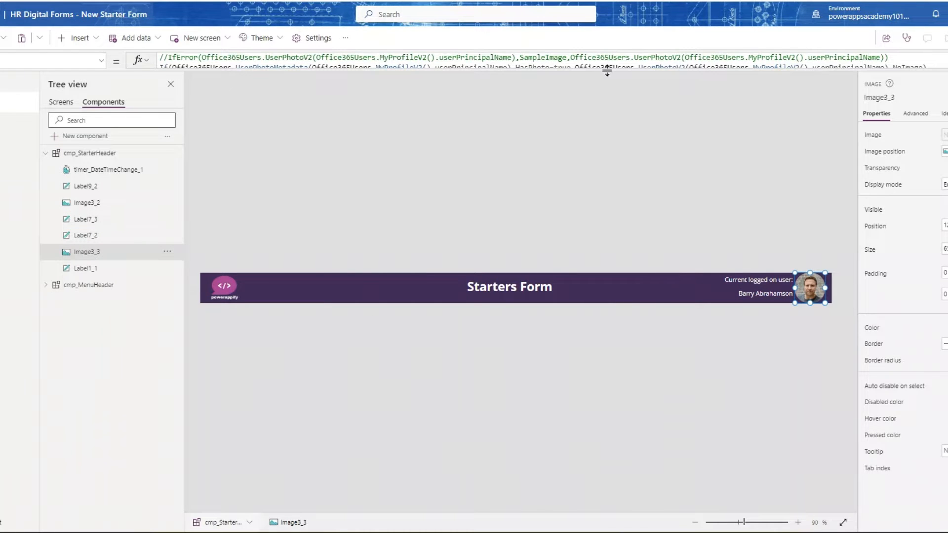
left_click_drag(605, 84, 596, 133)
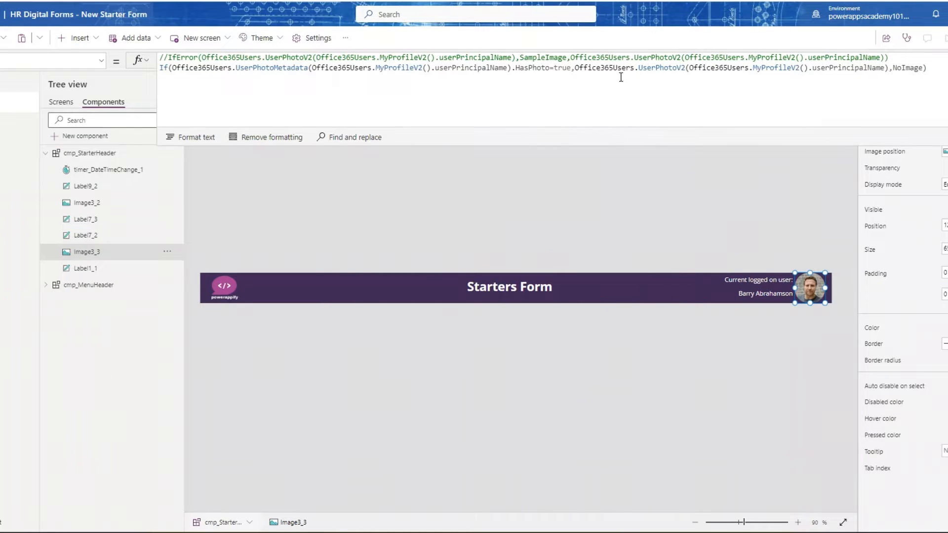
left_click(762, 294)
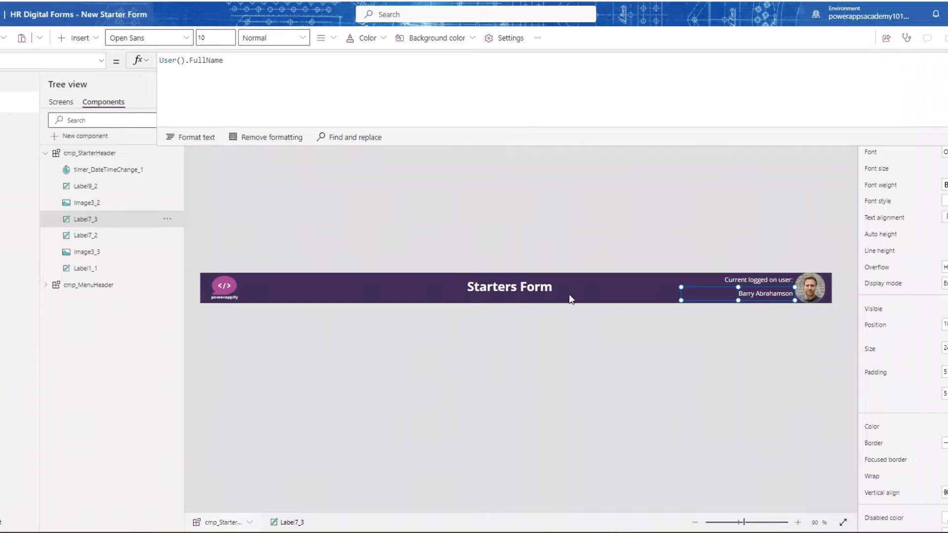
- Return to the screens and trace the starter name label under Starter Information to its txt_Starter_FullName input
left_click(60, 102)
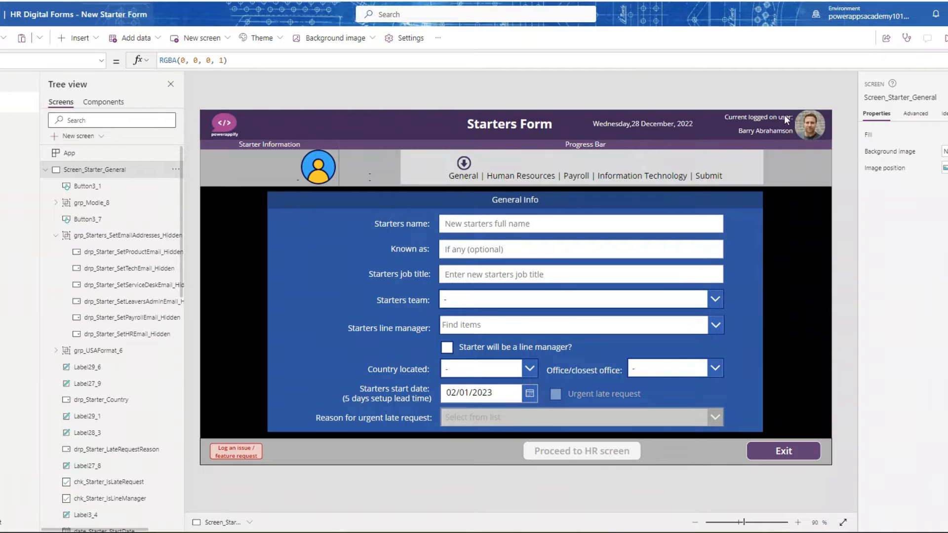
left_click(703, 129)
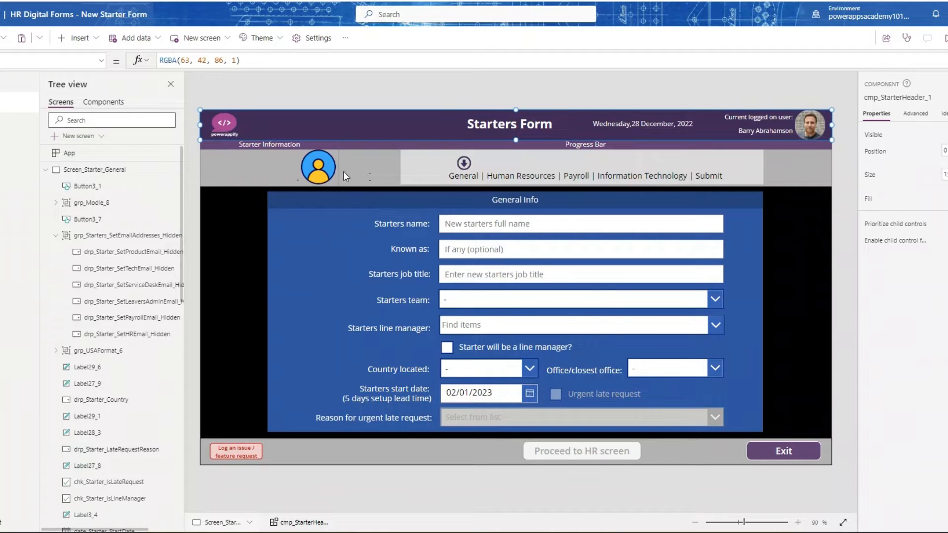
left_click(271, 153)
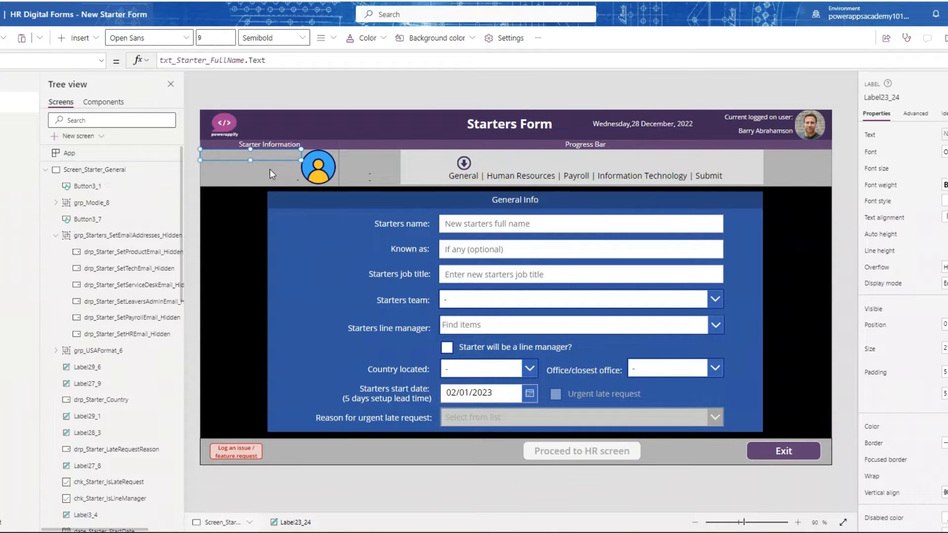
left_click(269, 169)
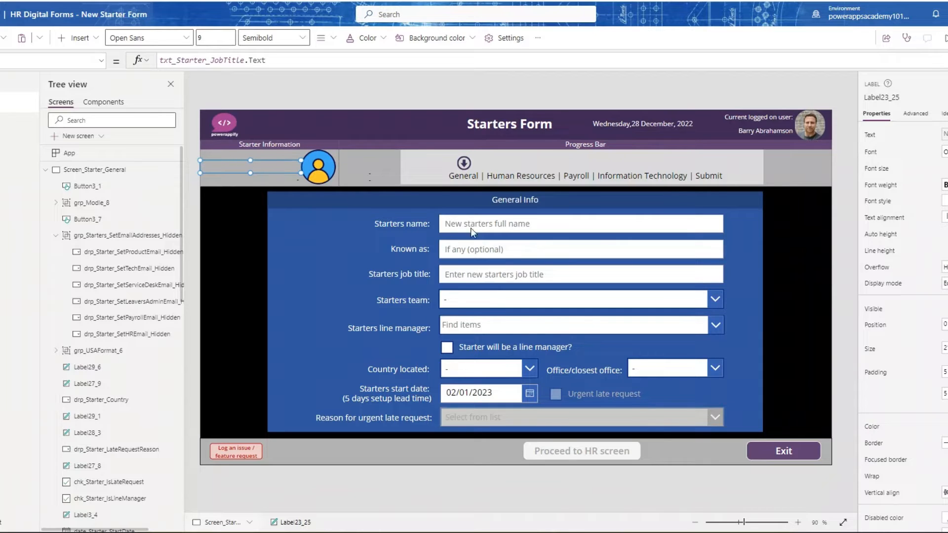
left_click(259, 155)
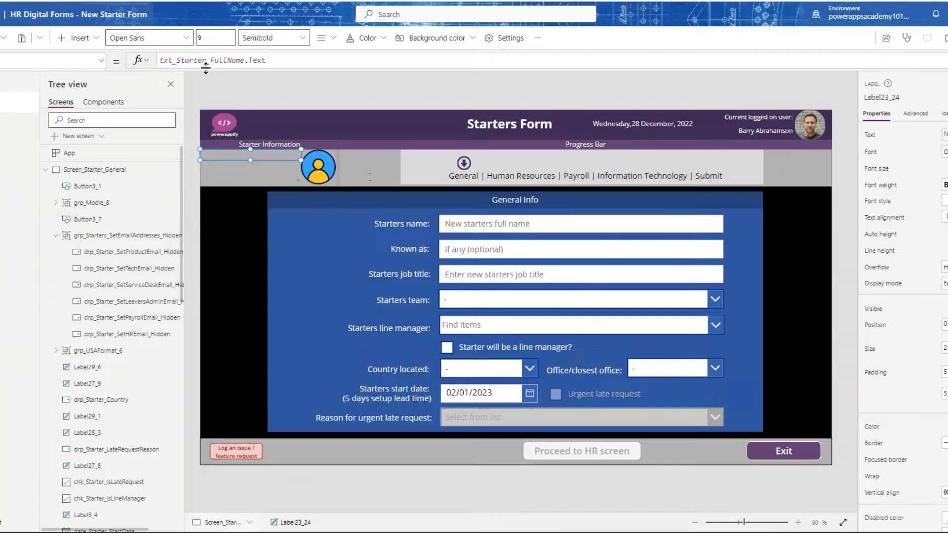
left_click(557, 226)
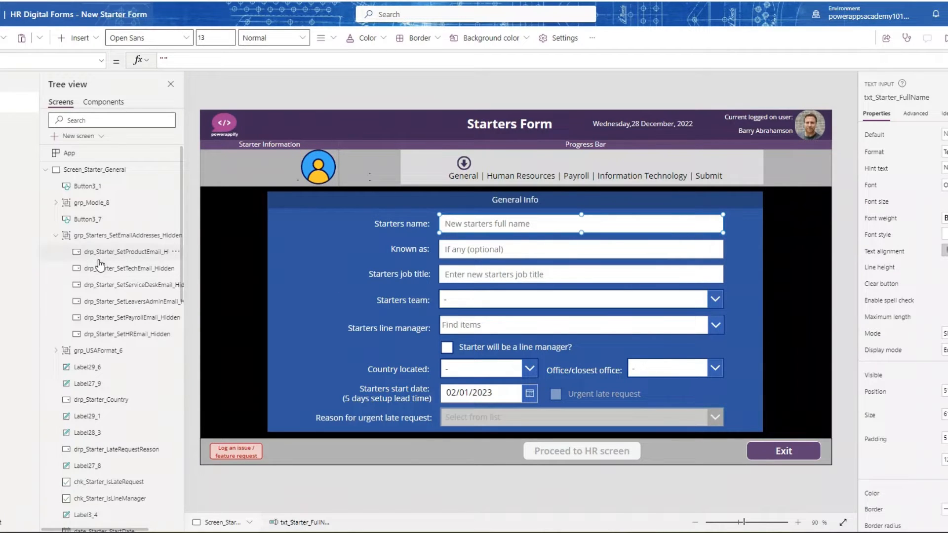
scroll(99, 264, "down", 10)
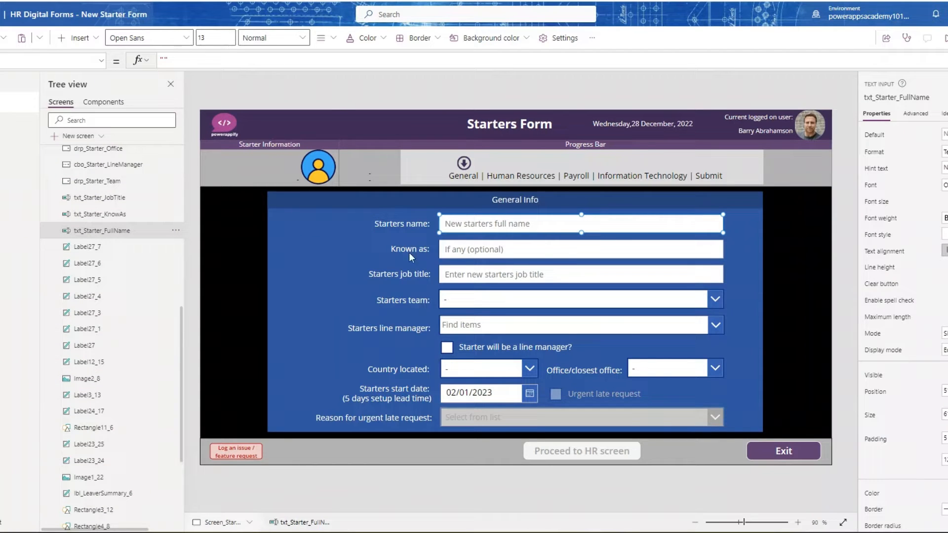
- Check the formulas of the job title, team and country labels under Starter Information, including the team dropdown they refer to
left_click(276, 165)
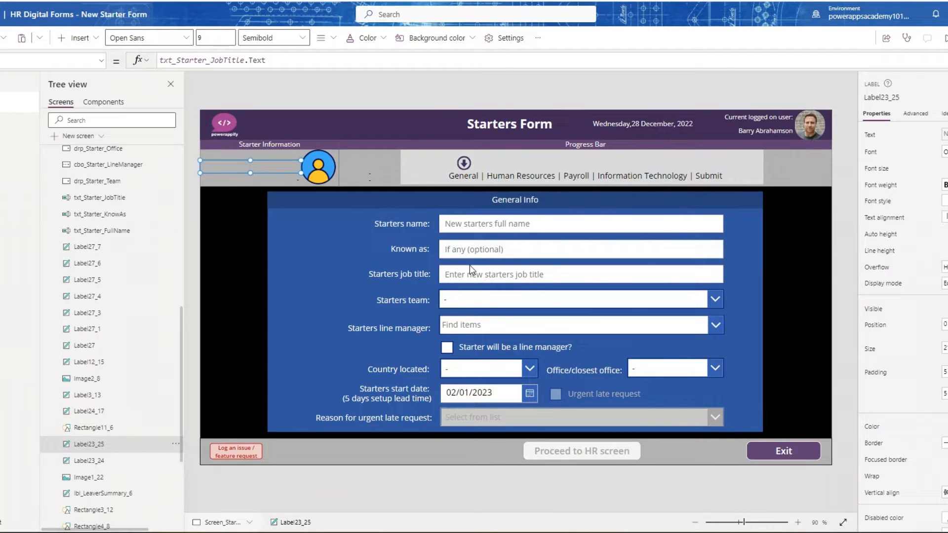
left_click(230, 179)
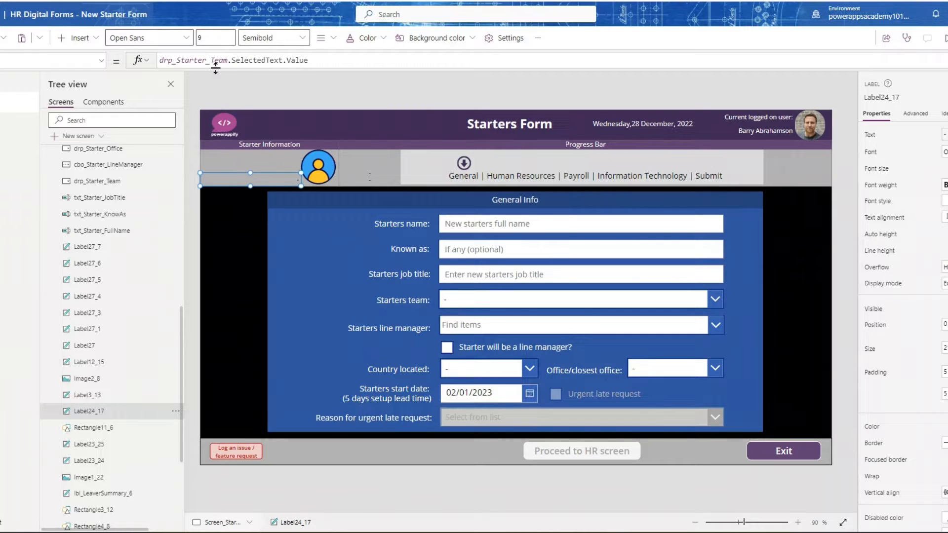
left_click(462, 303)
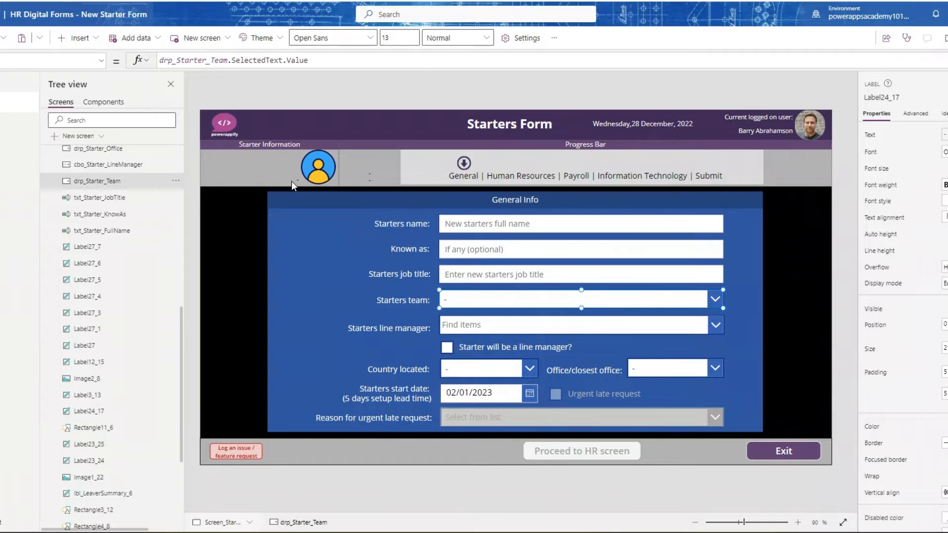
left_click(260, 176)
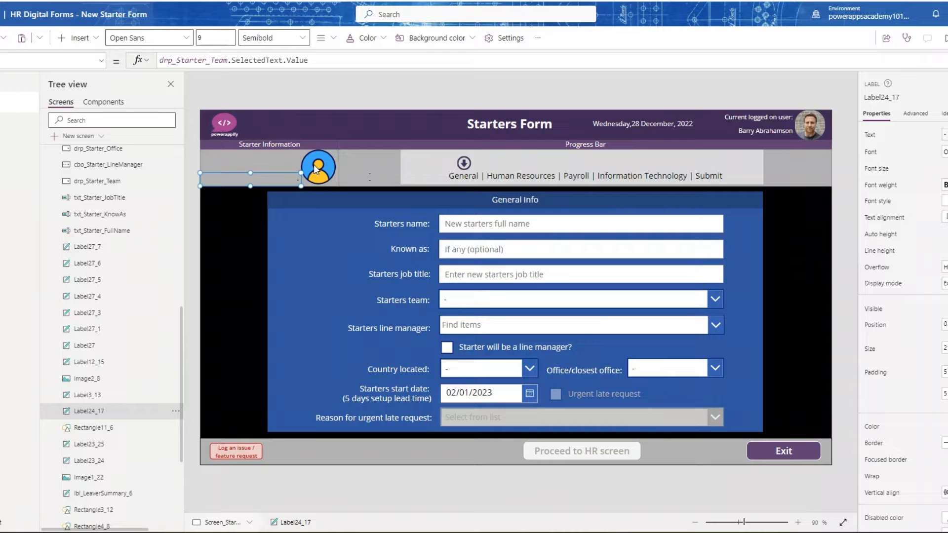
left_click(368, 171)
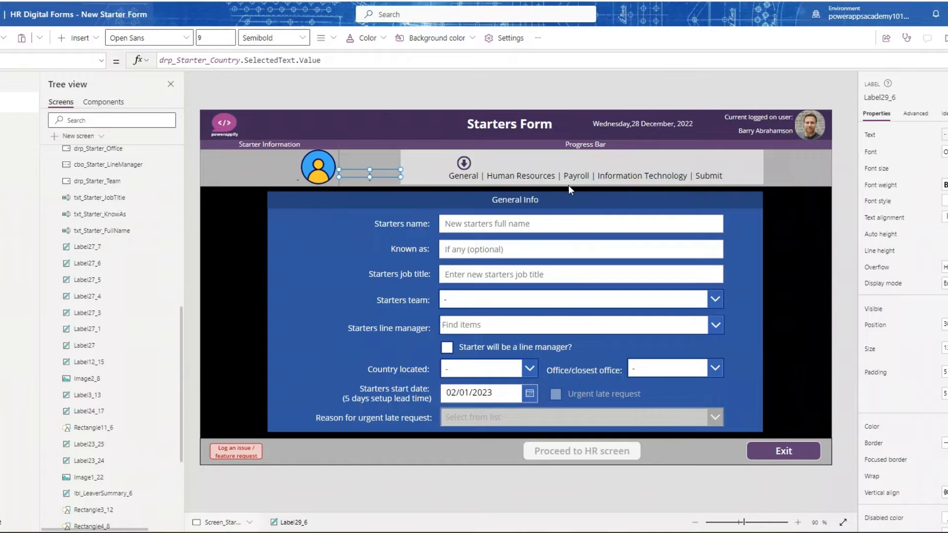
- Inspect the action formulas of the issue logging button and the Proceed to HR screen button, reading the latter in full
left_click(224, 452)
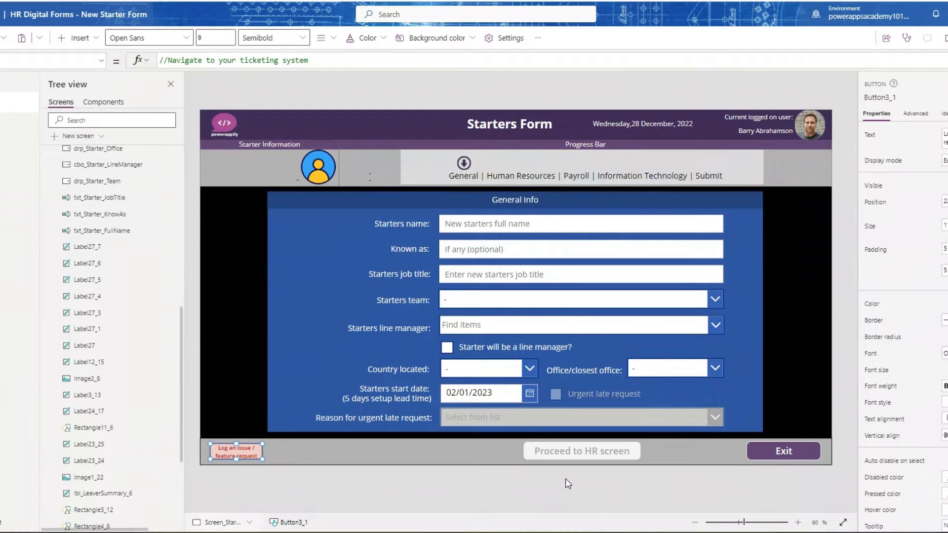
left_click(567, 450)
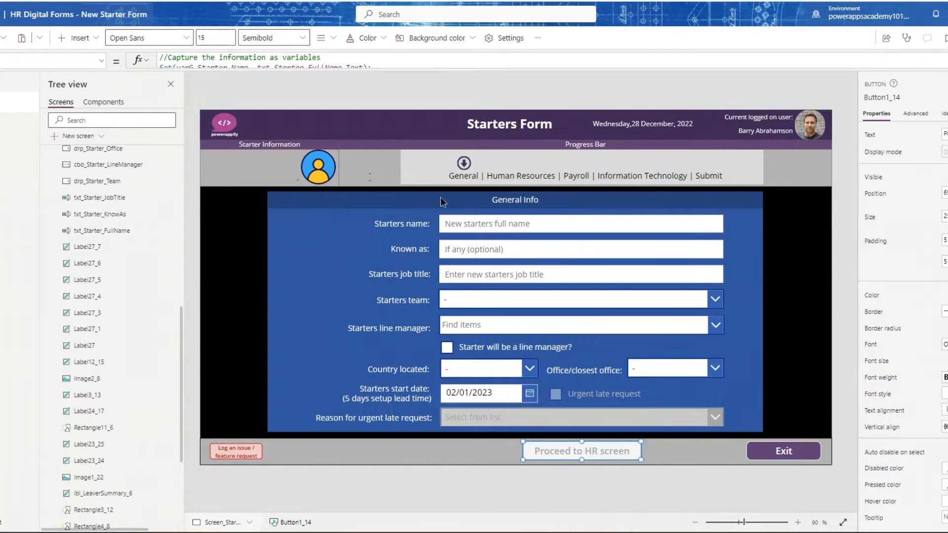
left_click_drag(440, 198, 432, 113)
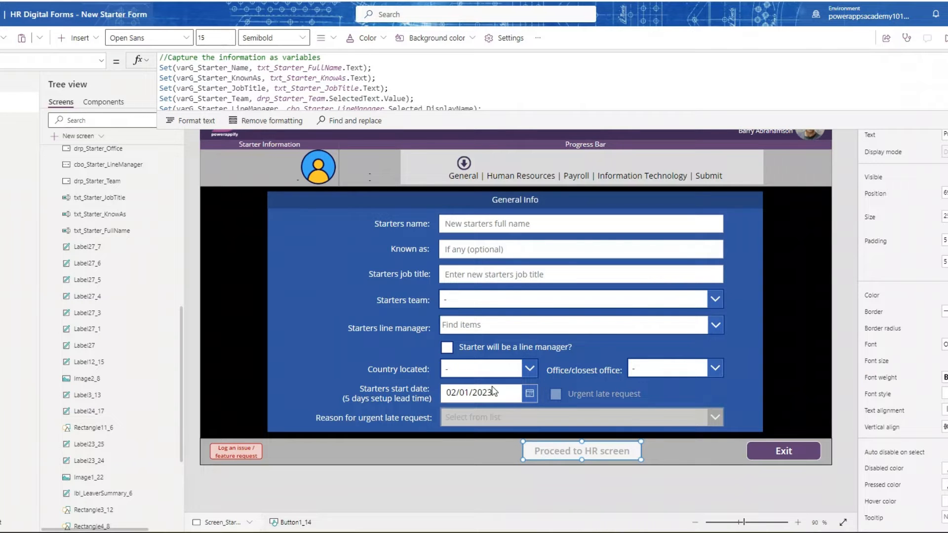
left_click_drag(375, 126, 370, 346)
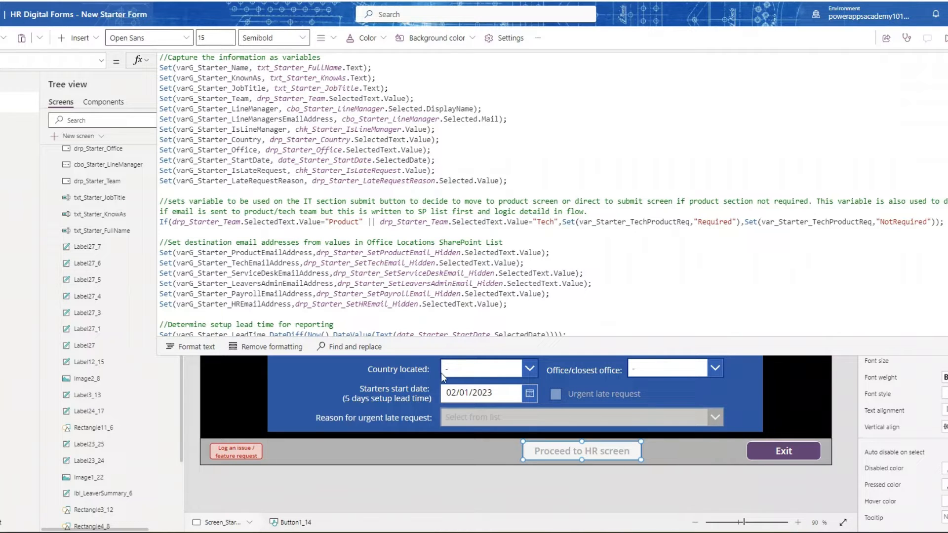
left_click_drag(408, 354, 409, 369)
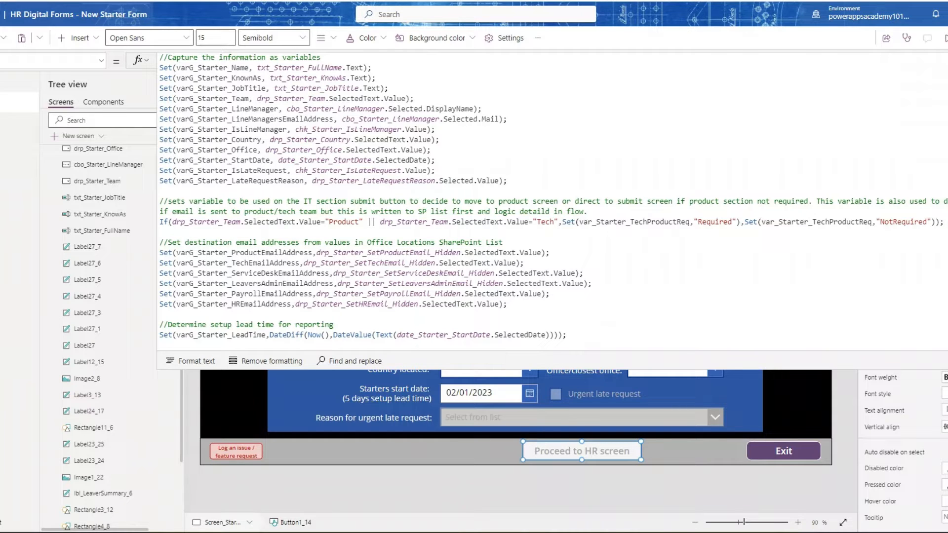
left_click(946, 61)
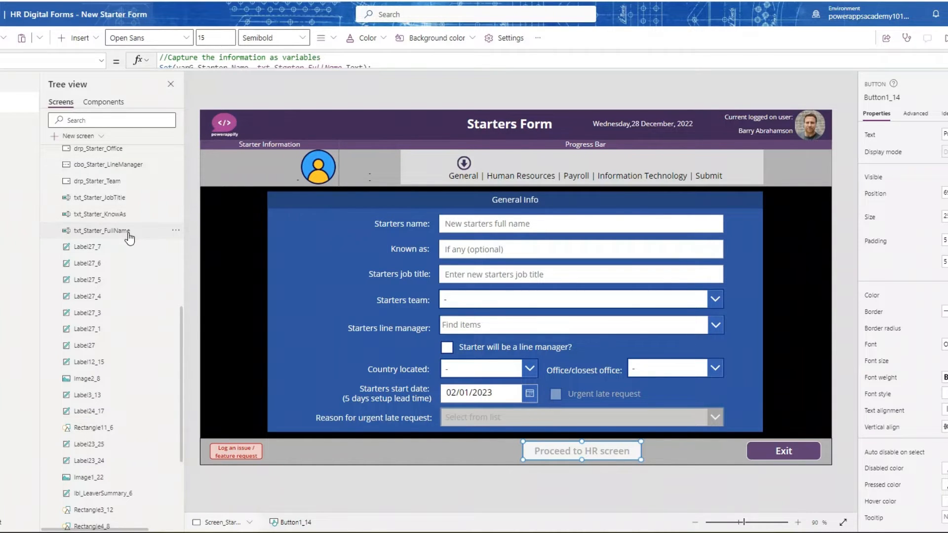
- Set the Visible property of the grp_Starters_SetEmailAddresses_Hidden group to true
scroll(129, 229, "up", 10)
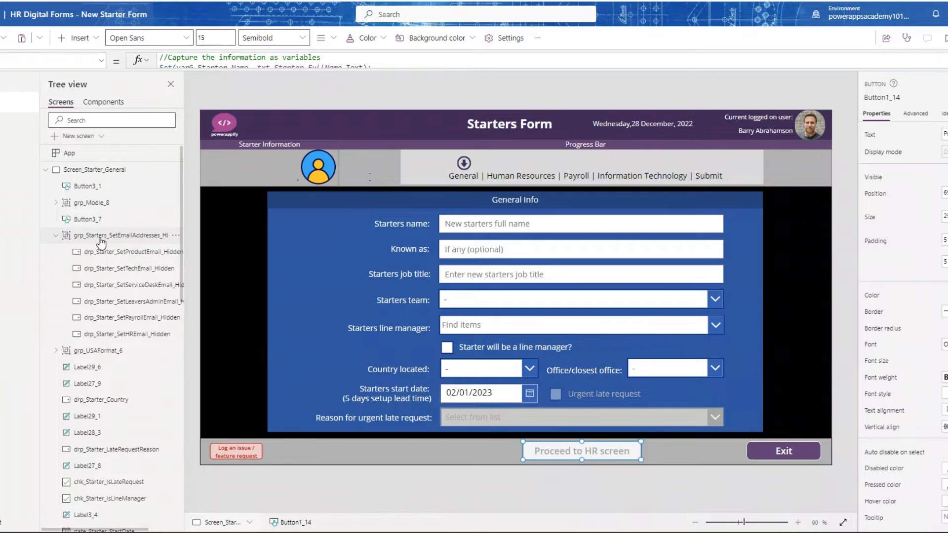
left_click(154, 236)
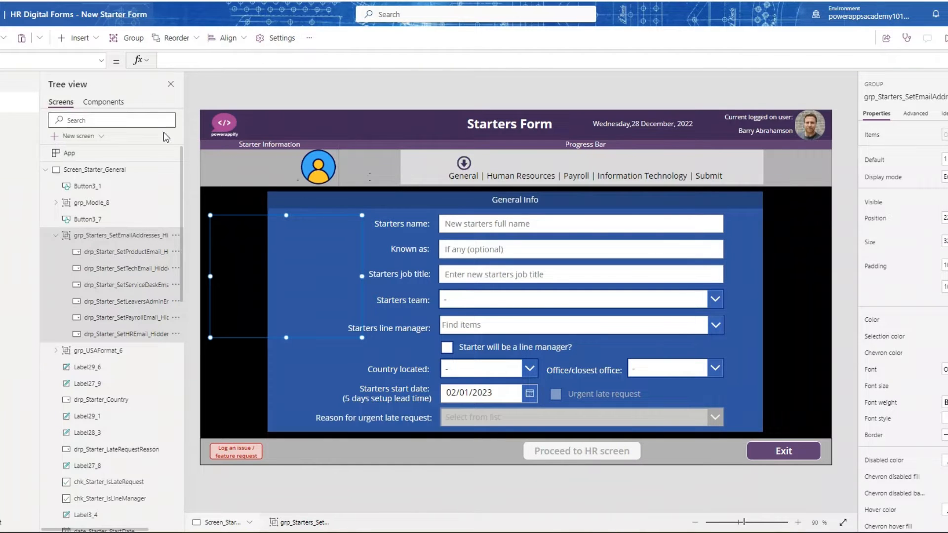
left_click(101, 61)
scroll(30, 222, "down", 3)
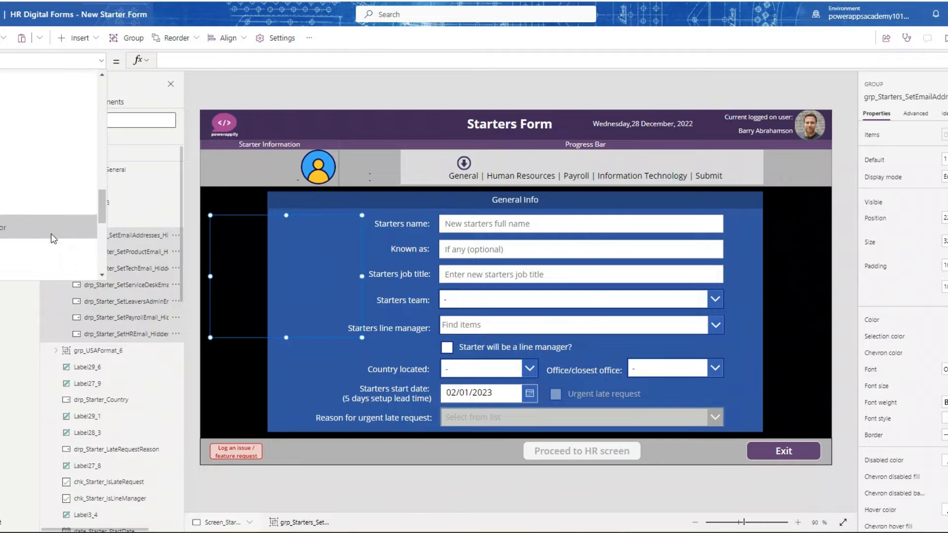
left_click(29, 204)
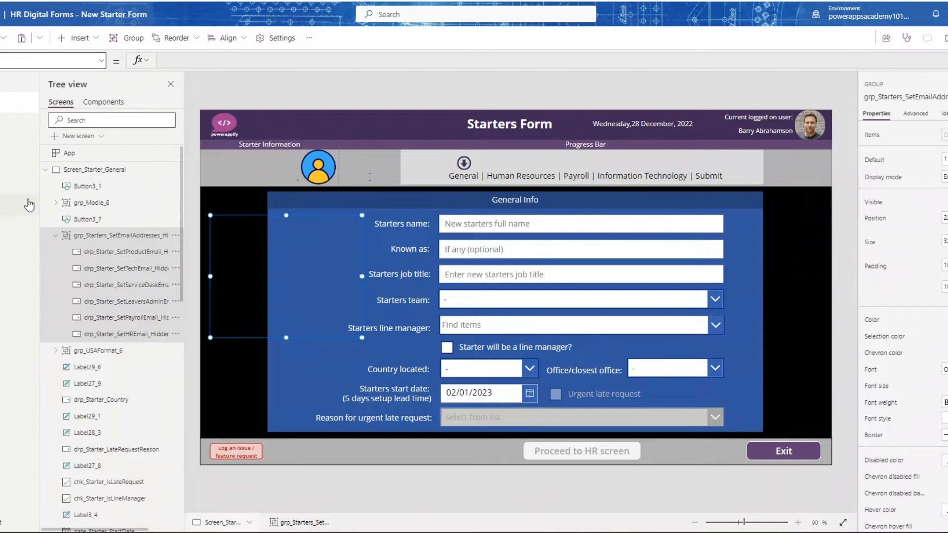
left_click(187, 58)
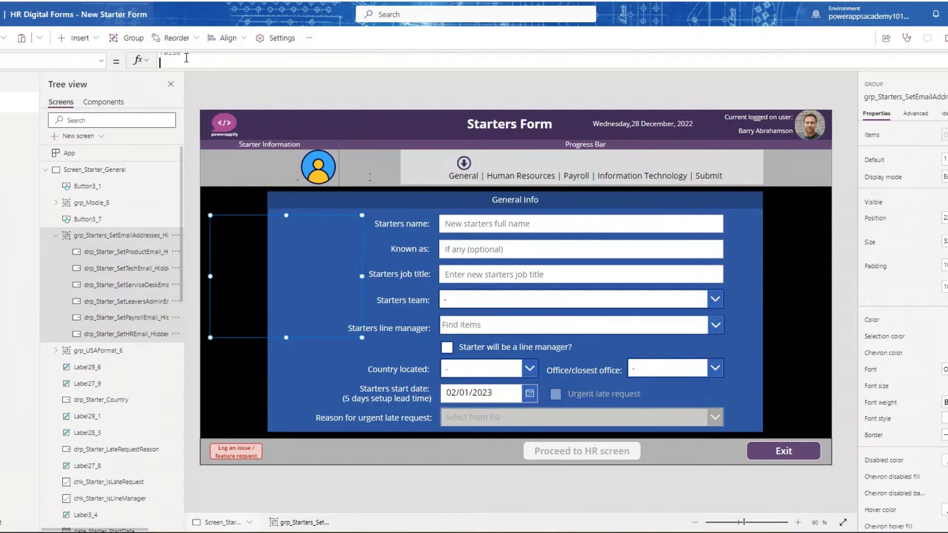
key("ctrl+a")
type("f")
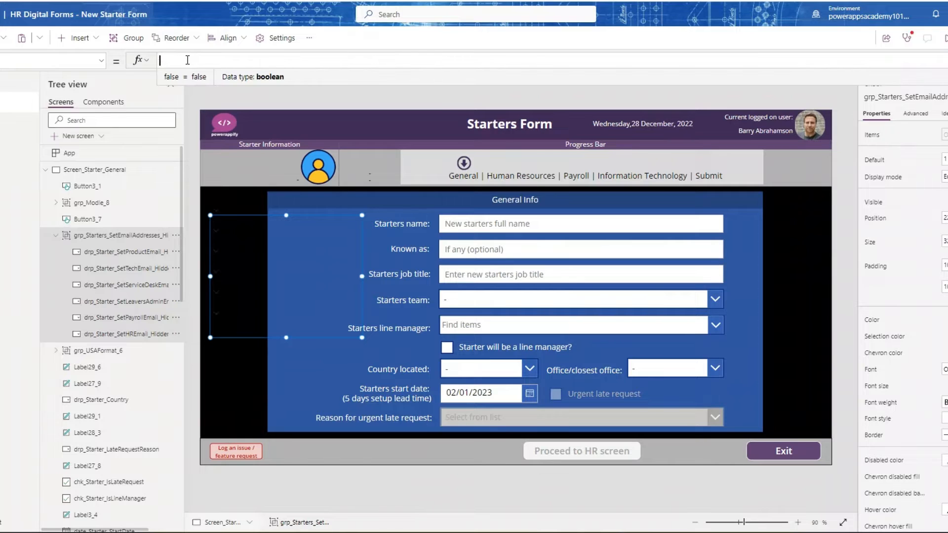
type("true")
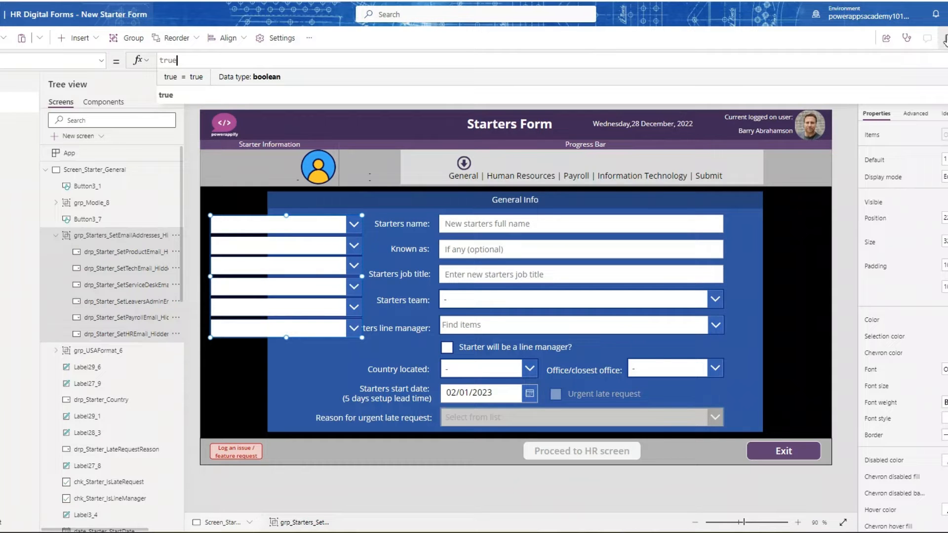
- Preview the app and fill in the starter's name, the job title Head of HR and the team HR
key("F5")
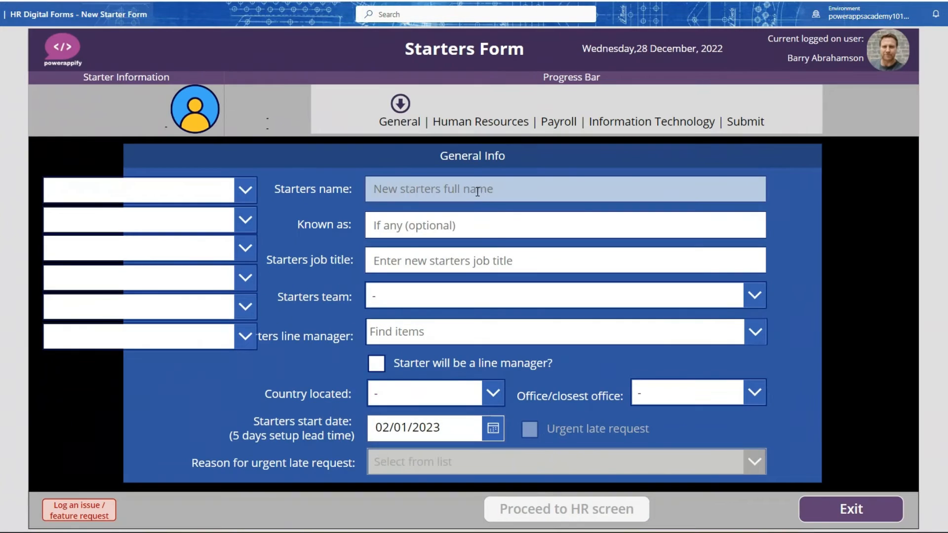
type("Joe")
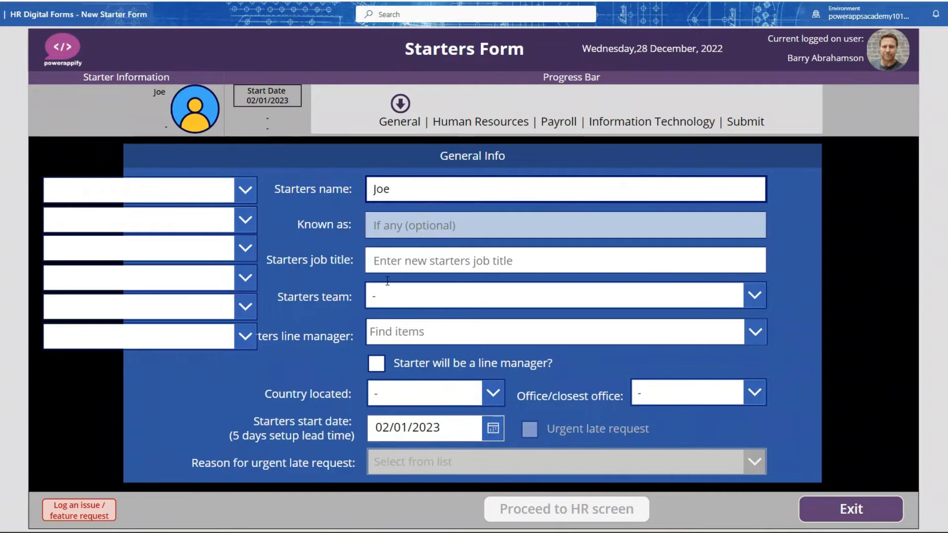
left_click(394, 268)
type("Head of HR")
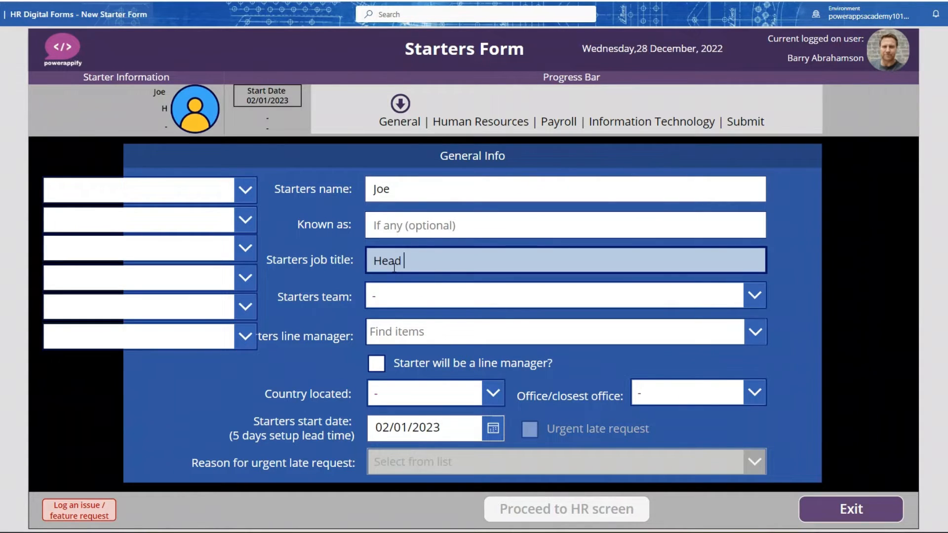
left_click(383, 291)
left_click(390, 127)
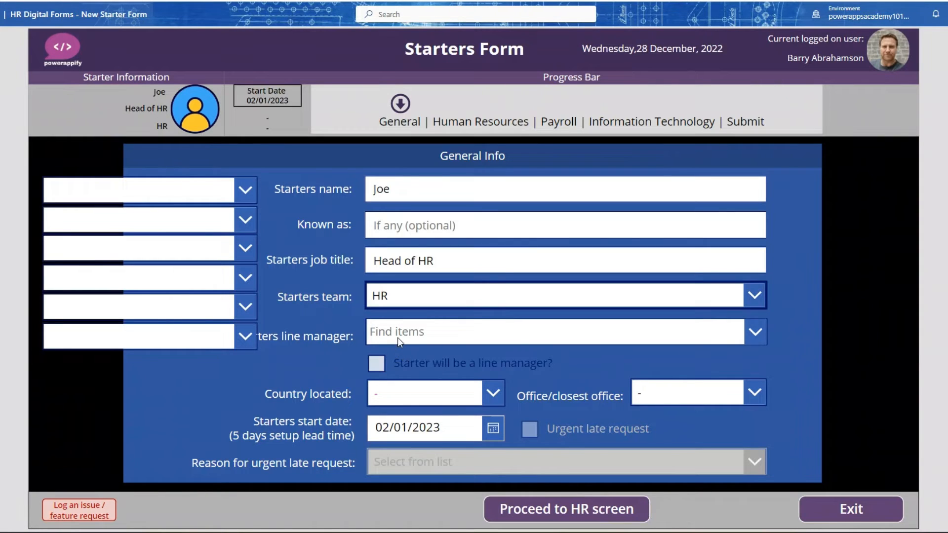
- Choose the starter's line manager, country North America and office Las Vegas, and end the preview
left_click(398, 328)
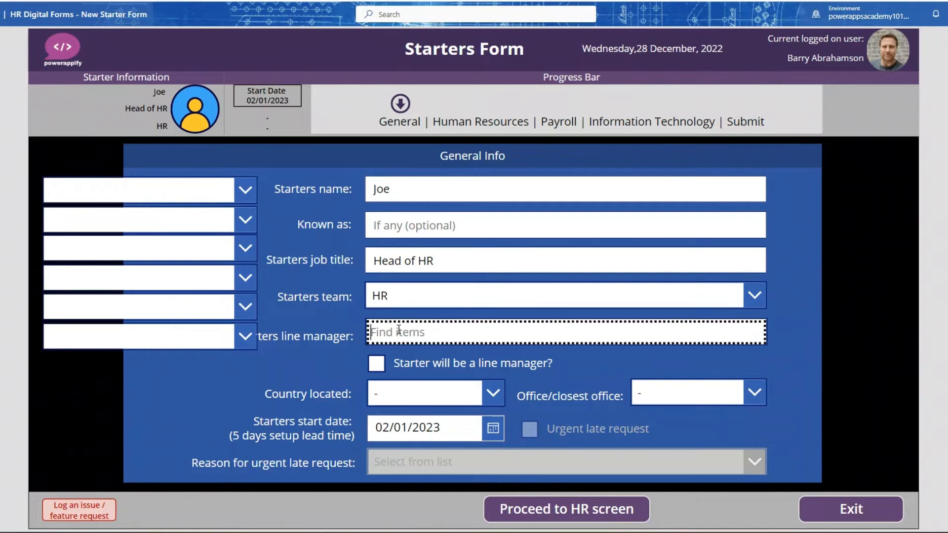
type("anna")
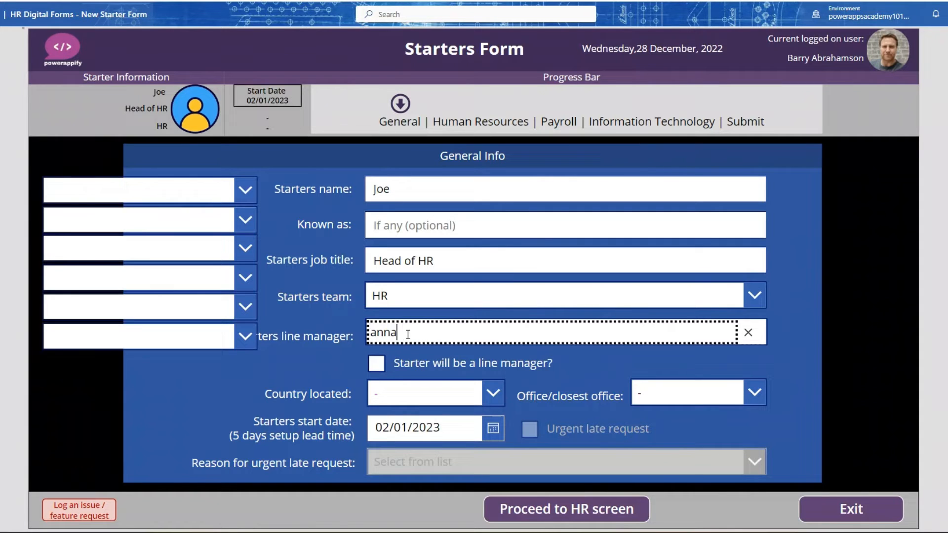
left_click(405, 361)
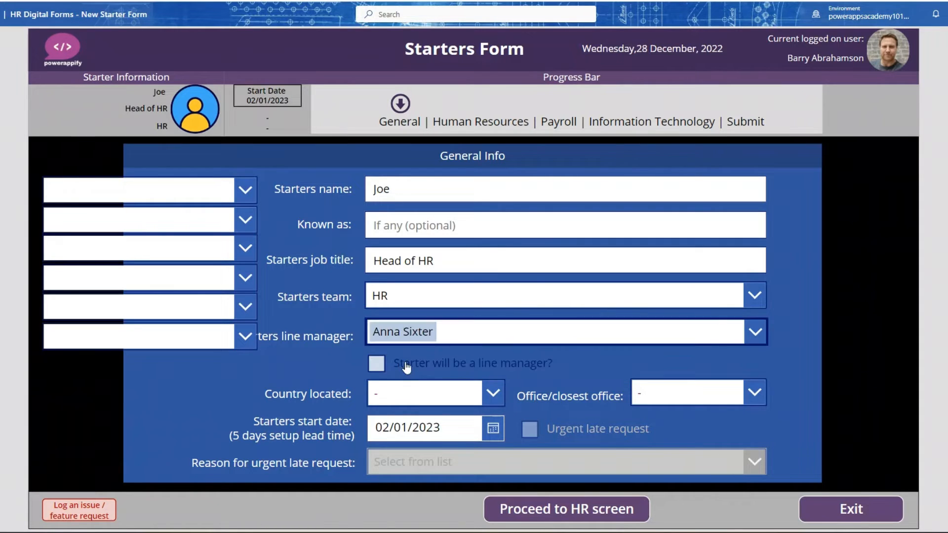
left_click(396, 394)
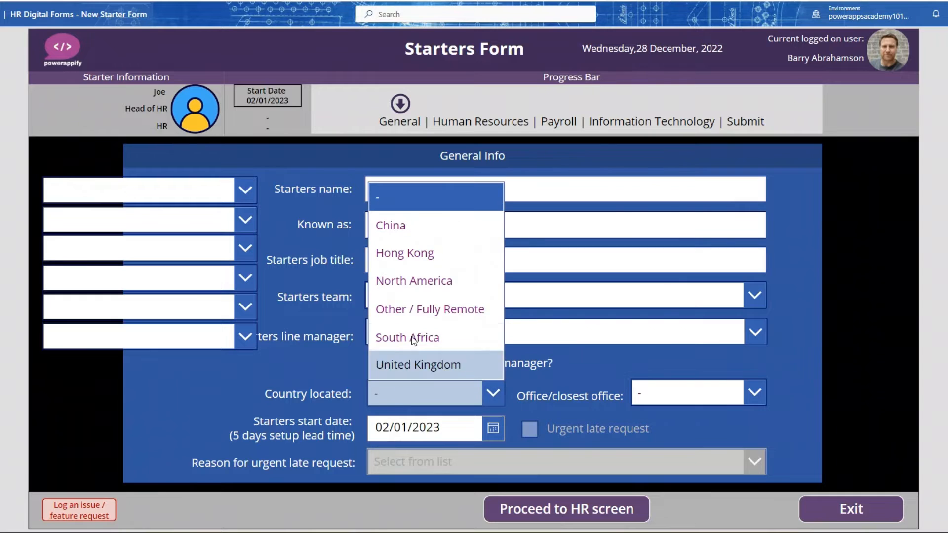
left_click(419, 280)
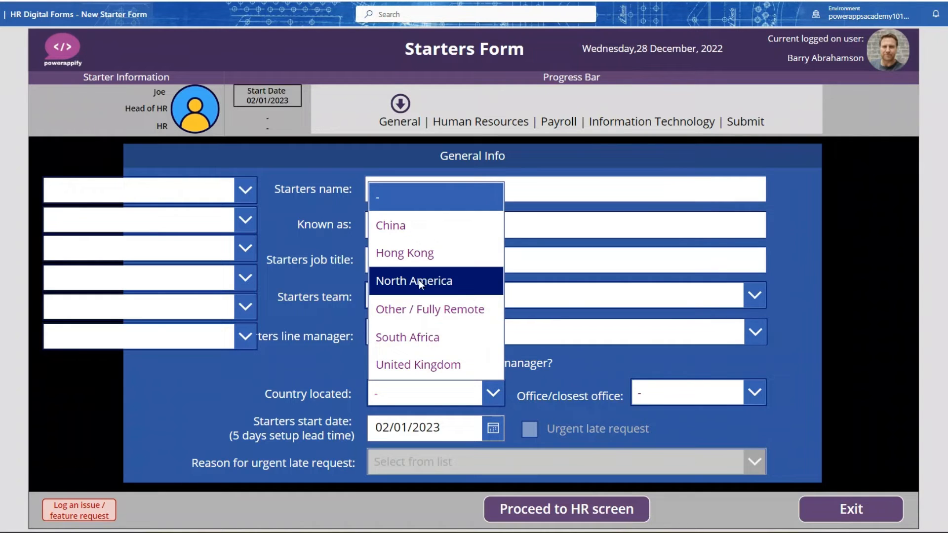
left_click(754, 392)
left_click(691, 448)
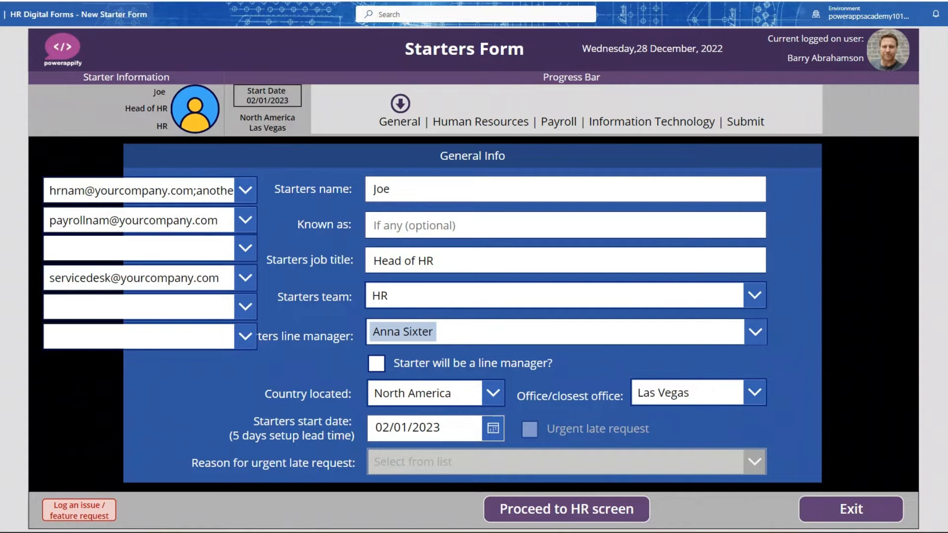
key("Escape")
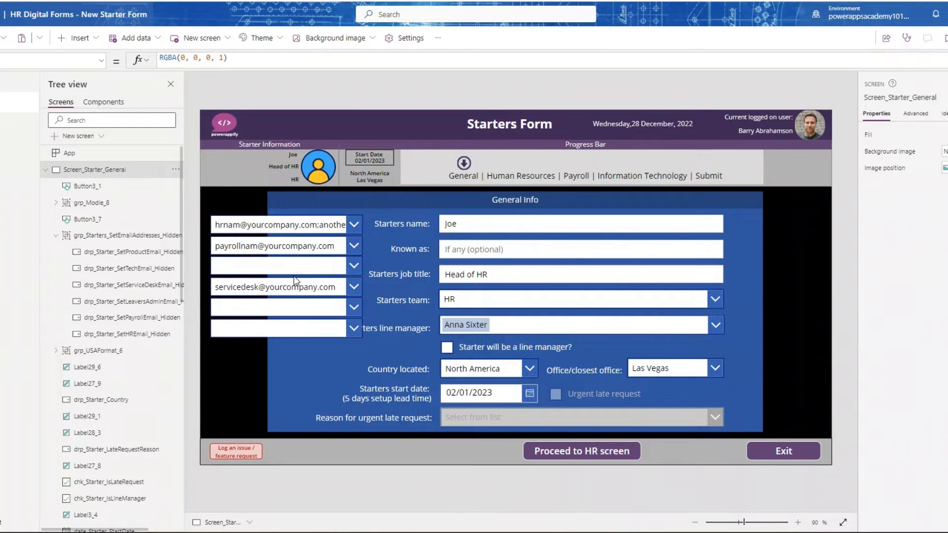
- Clear the visibility value of the grp_Starters_SetEmailAddresses_Hidden group and set it back to true
left_click(121, 235)
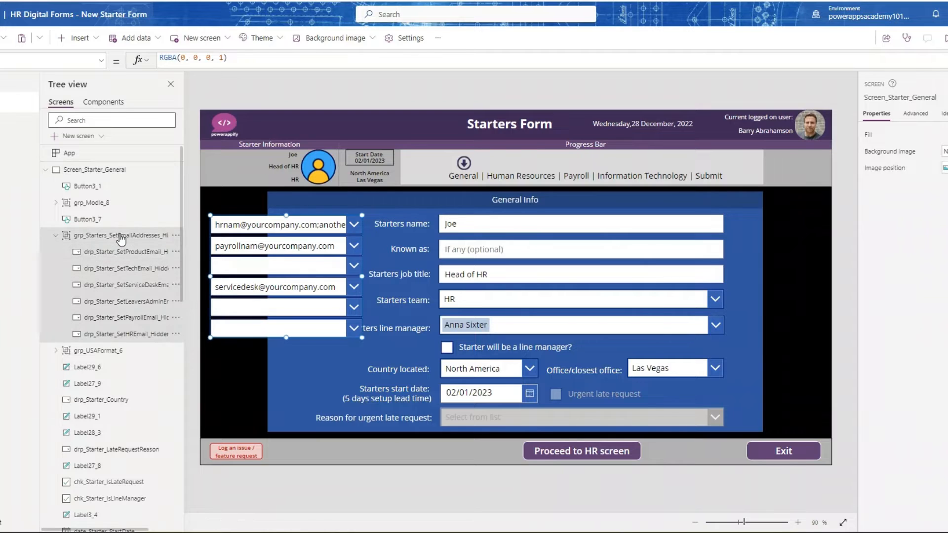
left_click(182, 59)
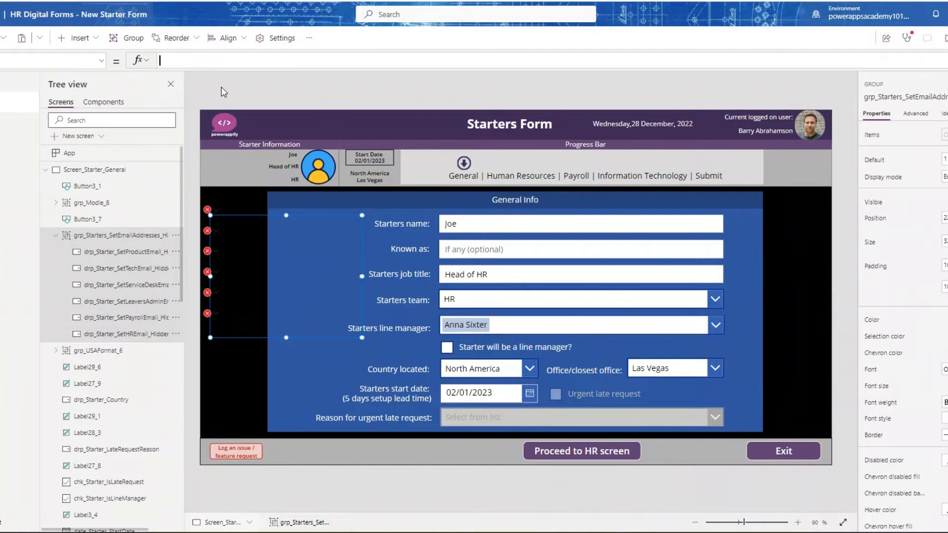
type("true")
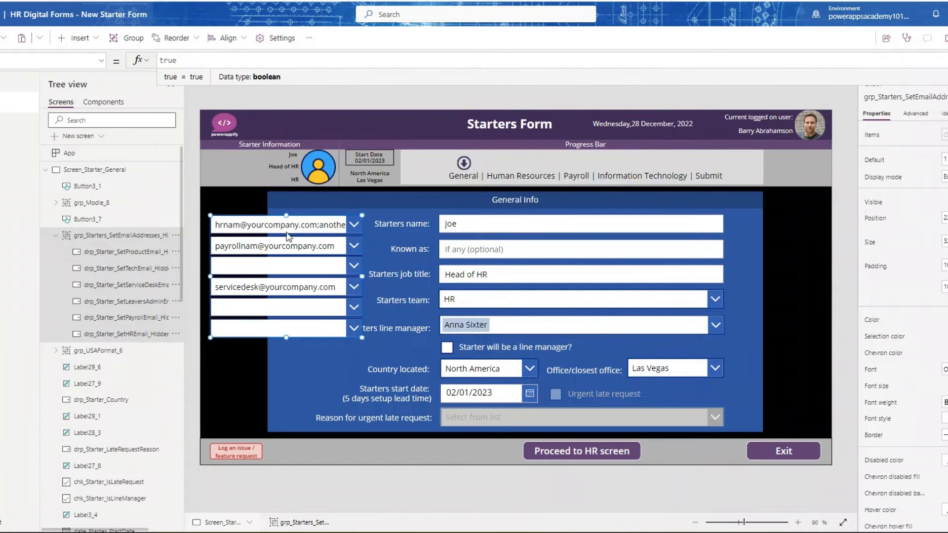
- Inspect the Items formula of the HR email dropdown and the Office Locations source it filters
left_click(287, 225)
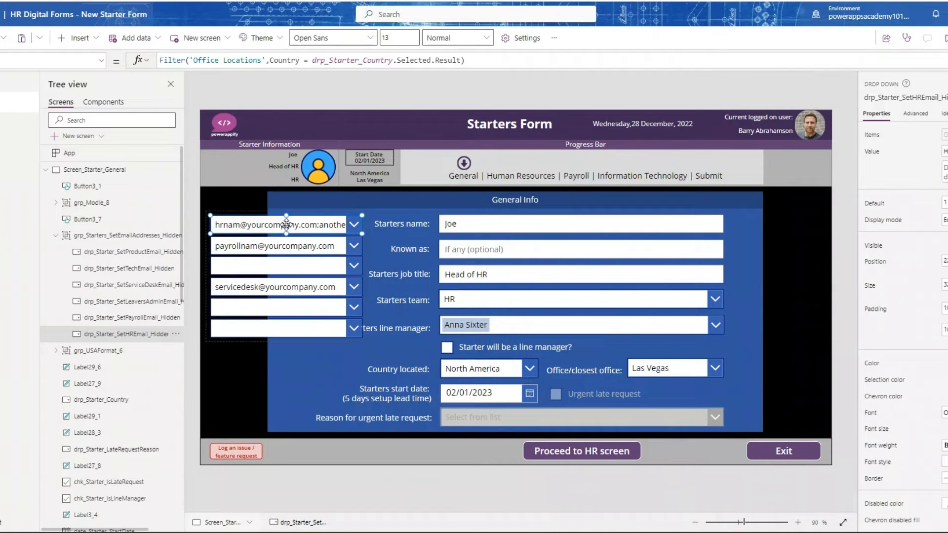
left_click(204, 404)
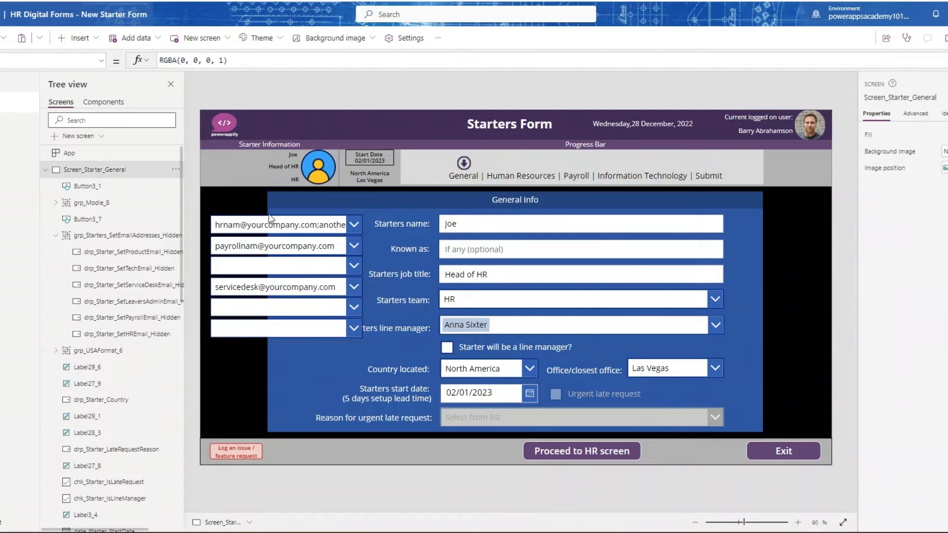
left_click(259, 226)
left_click(258, 227)
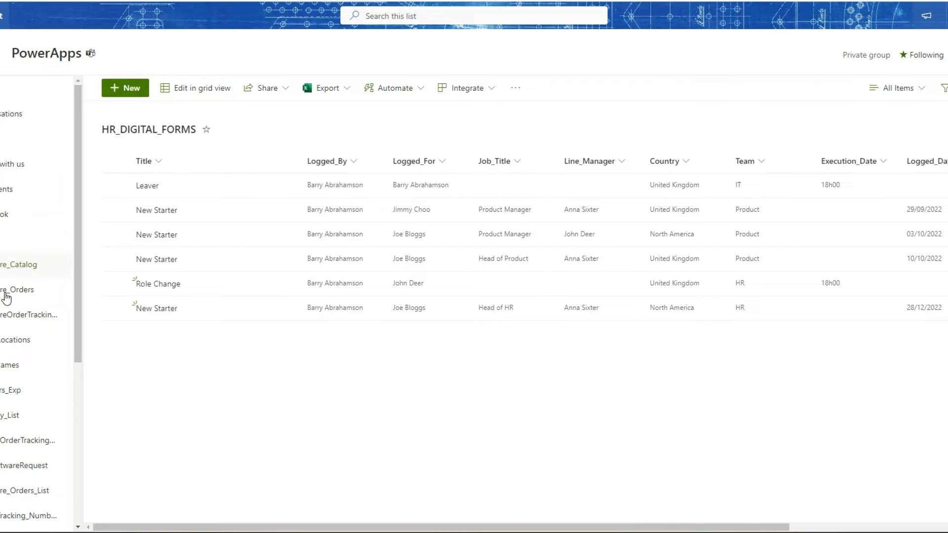
- Switch to SharePoint, examine the email columns of the Office Locations list, and return to the app editor
scroll(6, 298, "down", 5)
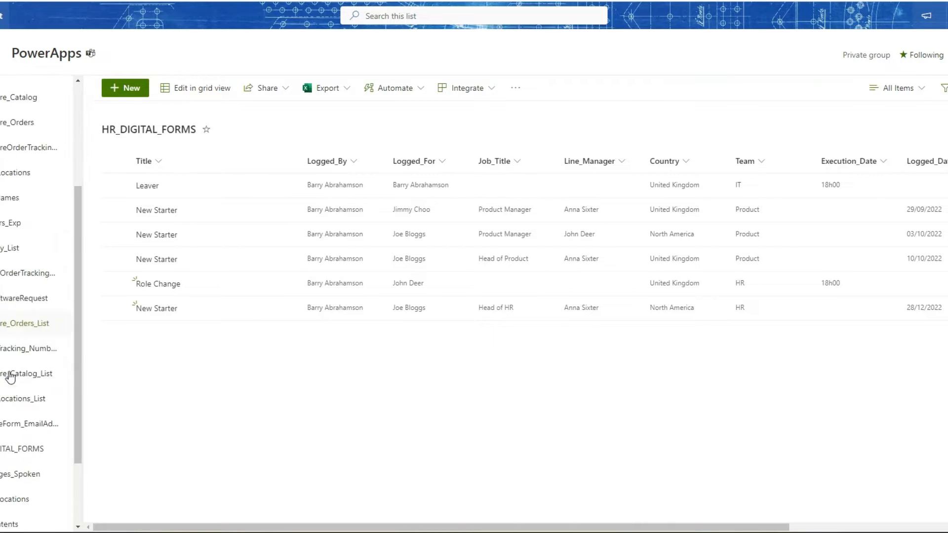
left_click(12, 409)
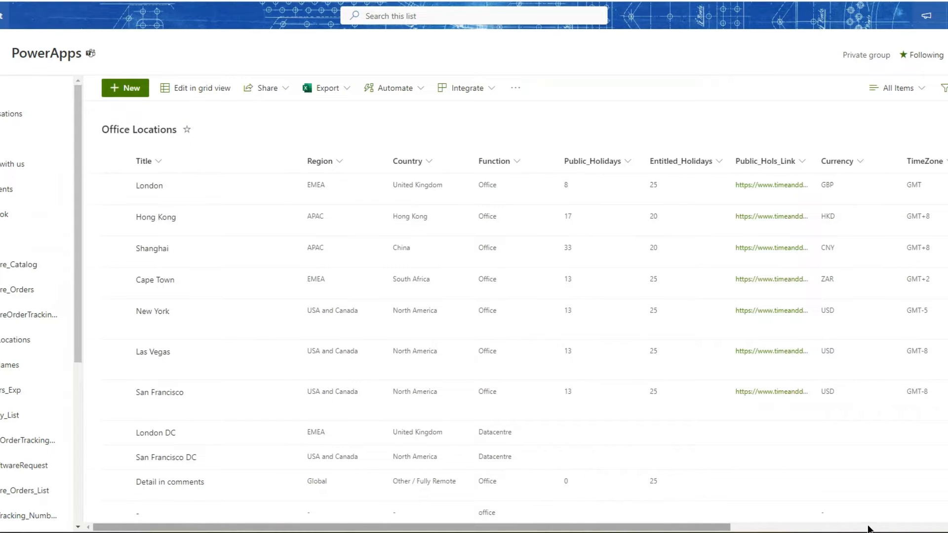
scroll(715, 183, "right", 5)
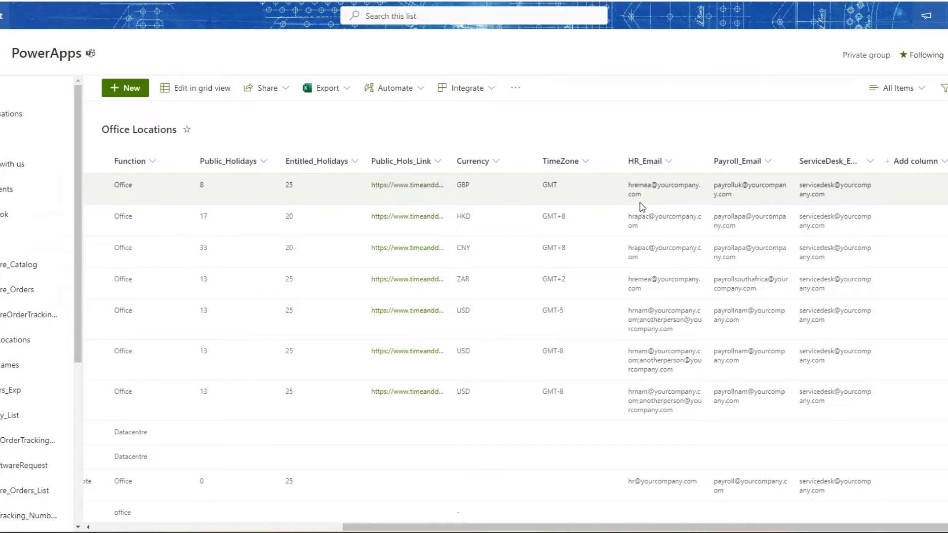
left_click(35, 1)
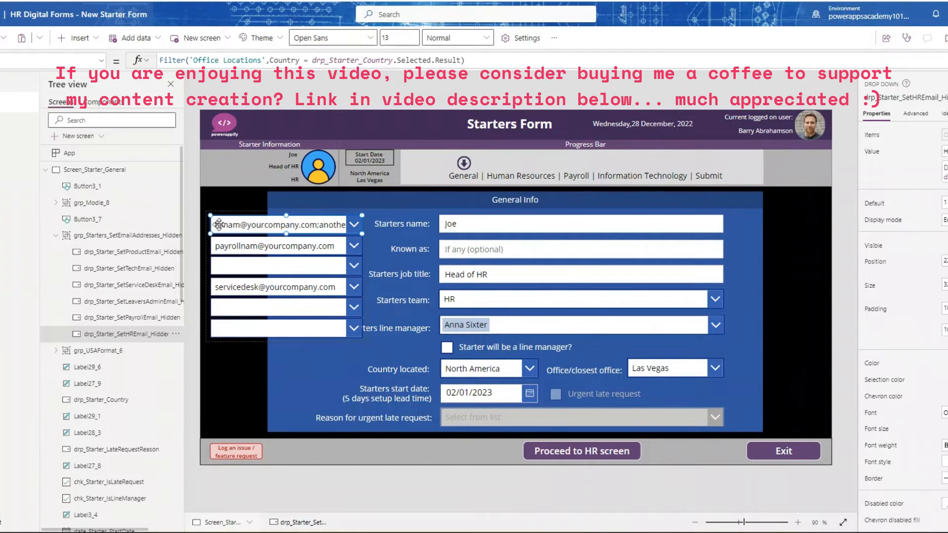
- Go back to the Office Locations list and trace the New York row from its country to its email columns
left_click(419, 1)
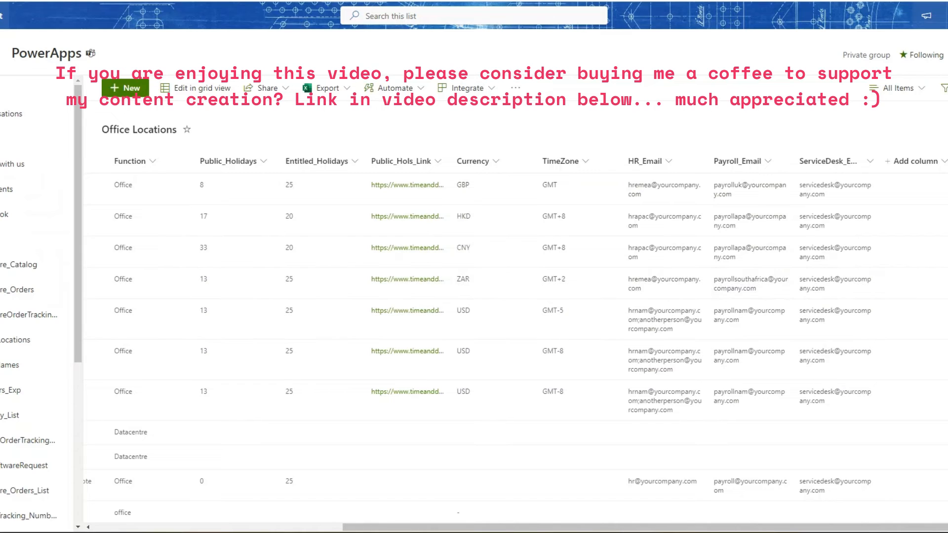
left_click_drag(672, 529, 422, 529)
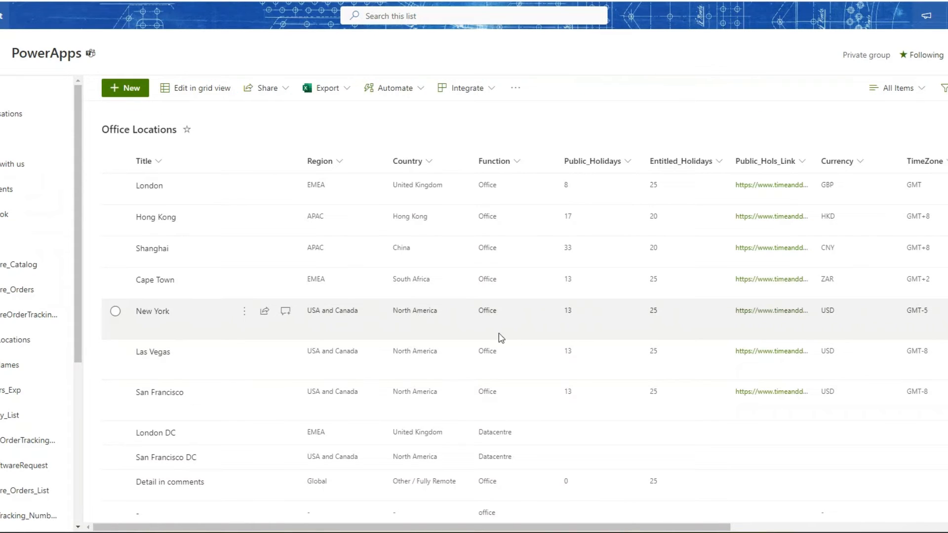
left_click(550, 332)
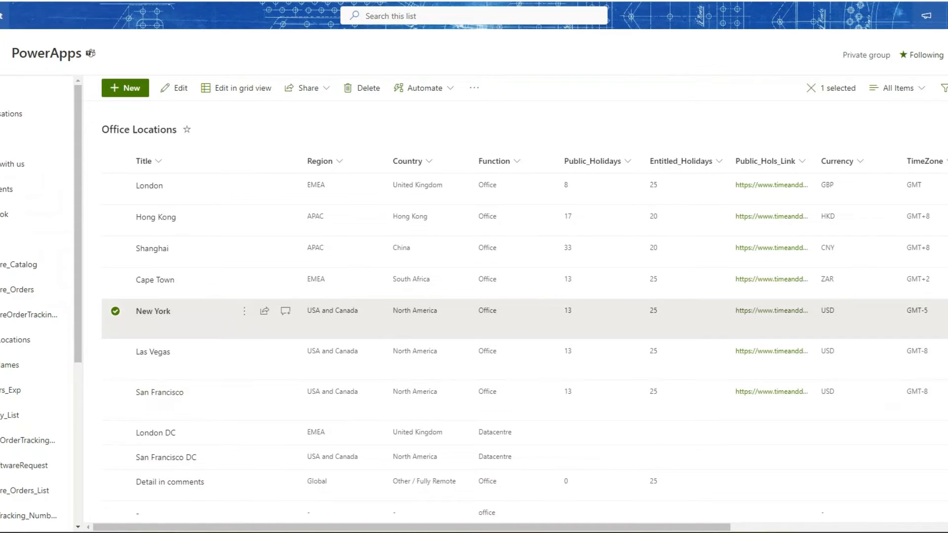
left_click_drag(714, 526, 943, 526)
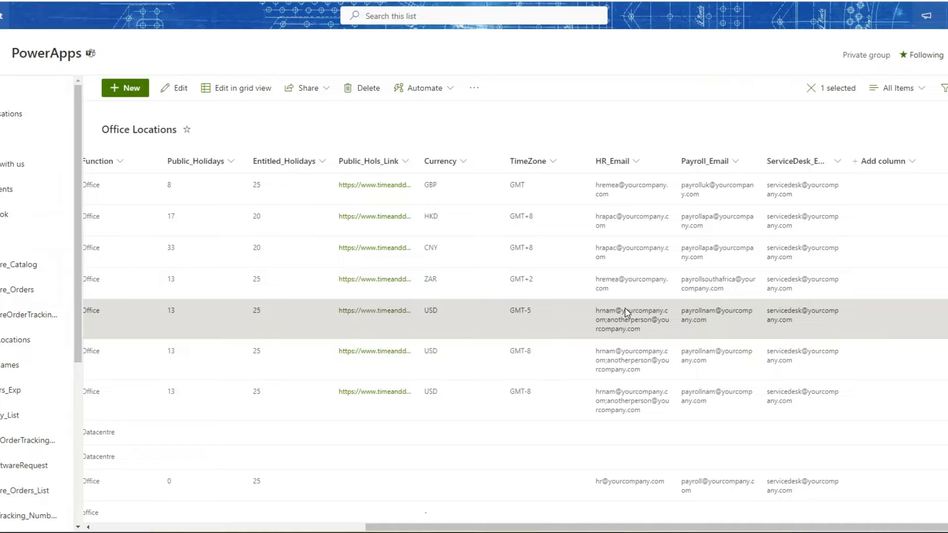
- Return to the app editor and inspect the Items formulas of the payroll and service desk email dropdowns
left_click(345, 1)
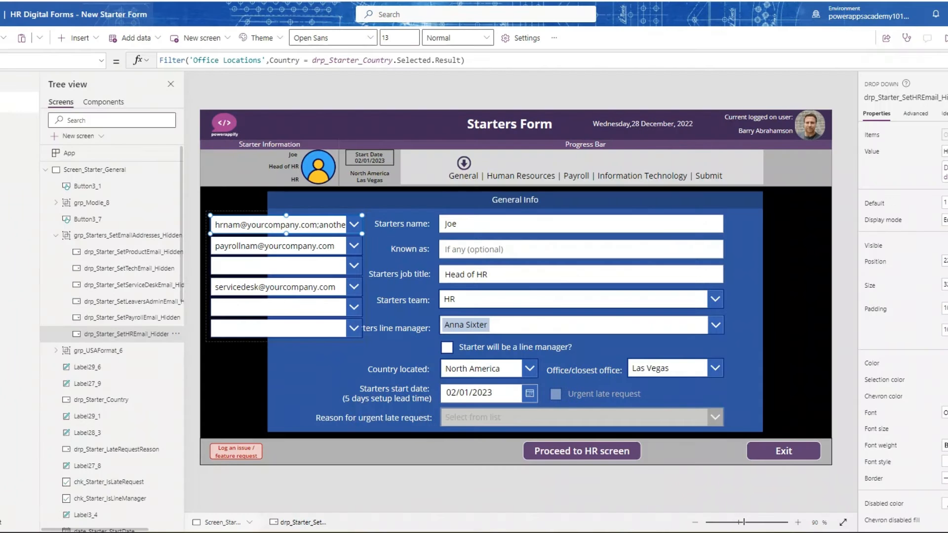
left_click(322, 248)
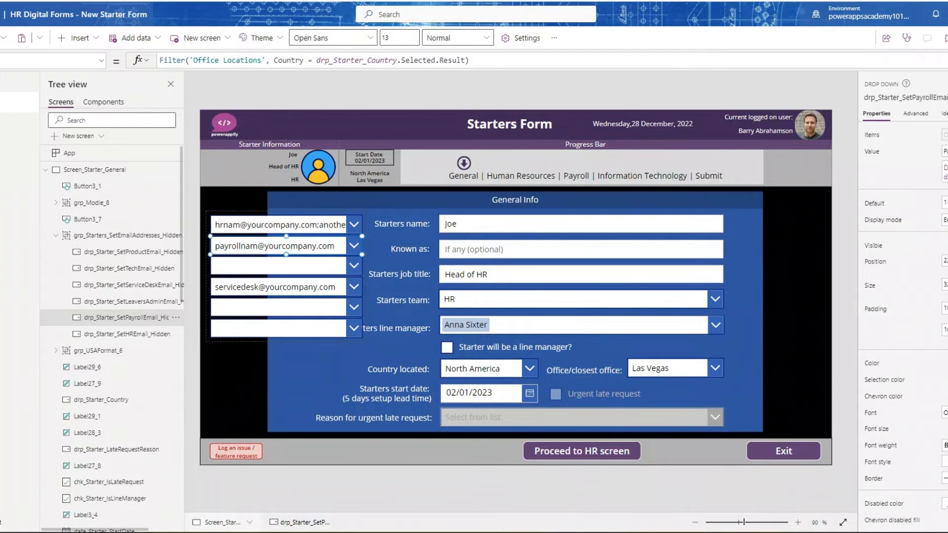
left_click(286, 289)
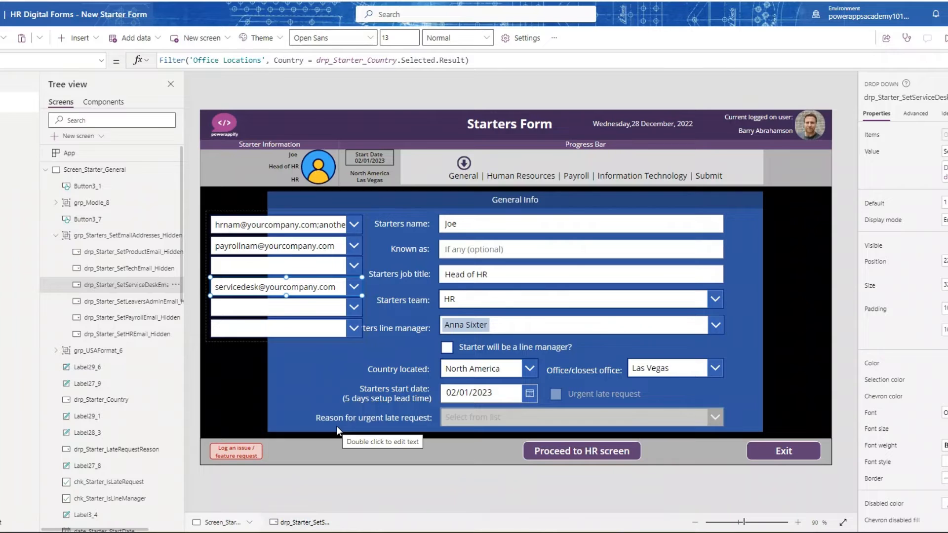
- Hide the group of email address dropdowns by setting its Visible property to false
left_click(101, 237)
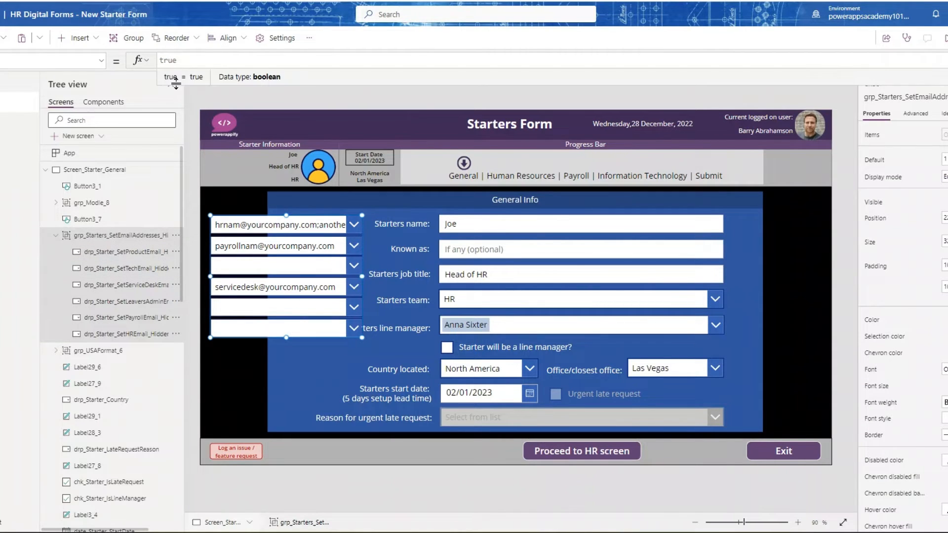
key("BackSpace")
key("BackSpace")
key("BackSpace")
key("BackSpace")
type("false")
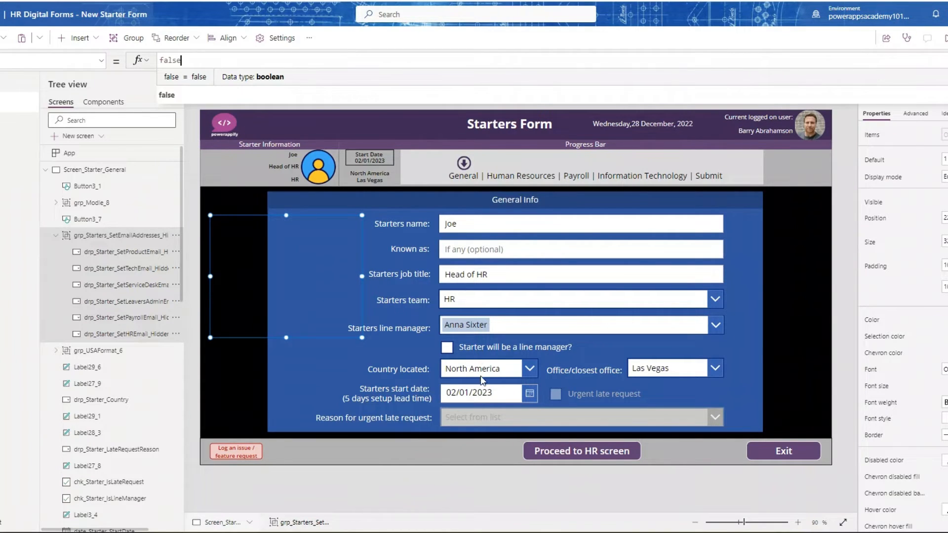
- Examine the full formula of the Proceed to HR screen button that captures variables, sets email addresses and navigates
left_click(604, 455)
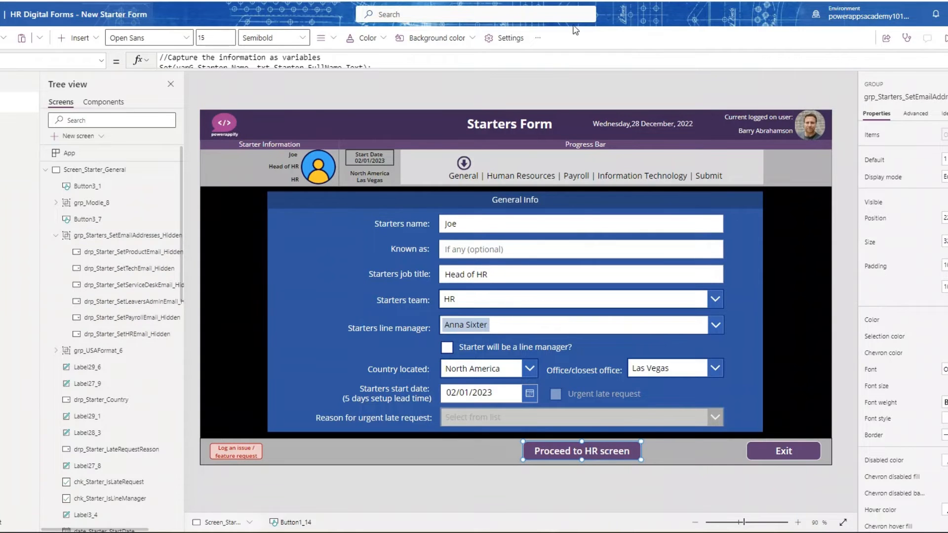
left_click(552, 67)
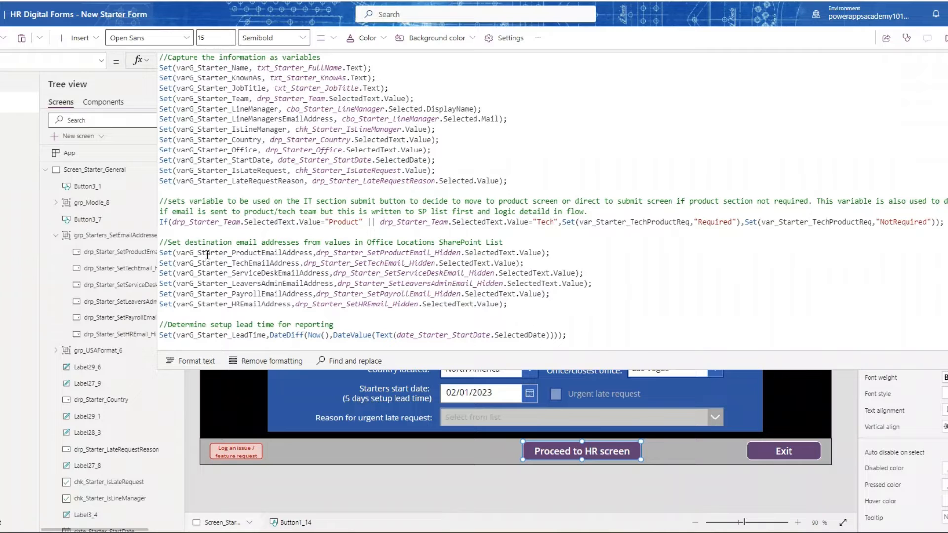
scroll(362, 290, "down", 1)
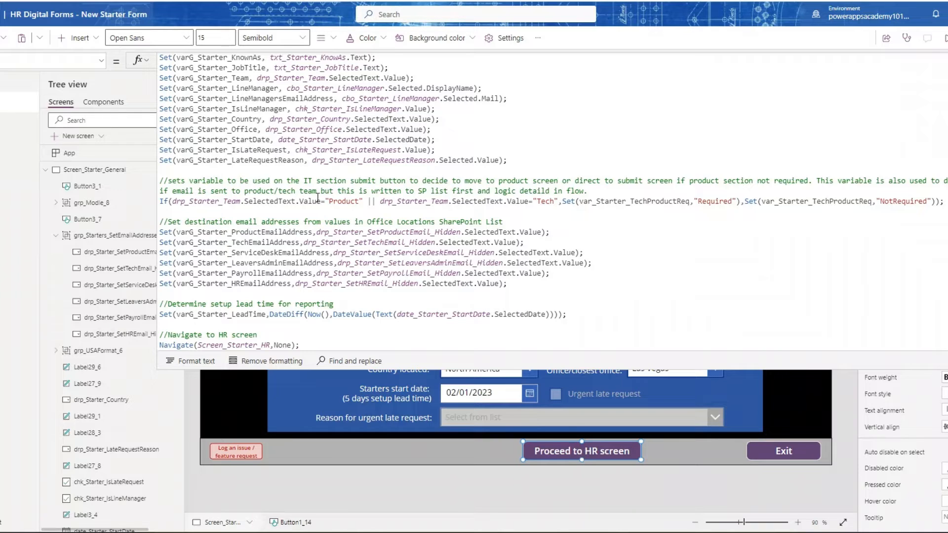
- Examine the DisplayMode formula of the Proceed to HR screen button and collapse the formula view
left_click(102, 63)
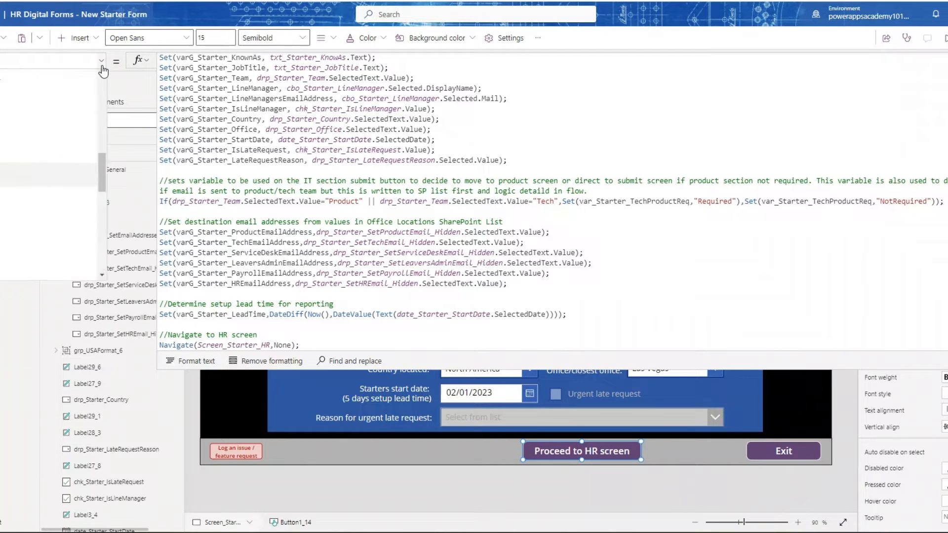
left_click_drag(101, 174, 98, 125)
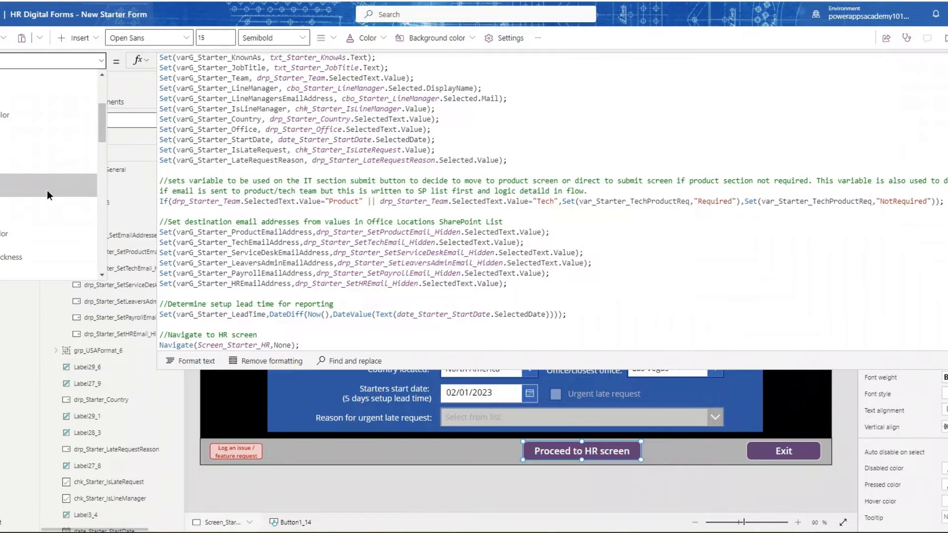
left_click(46, 191)
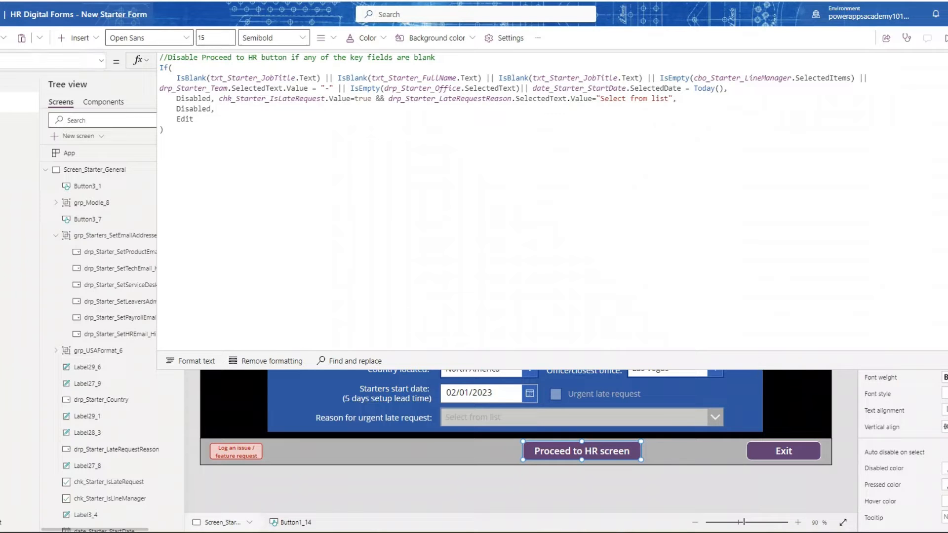
left_click_drag(776, 371, 776, 181)
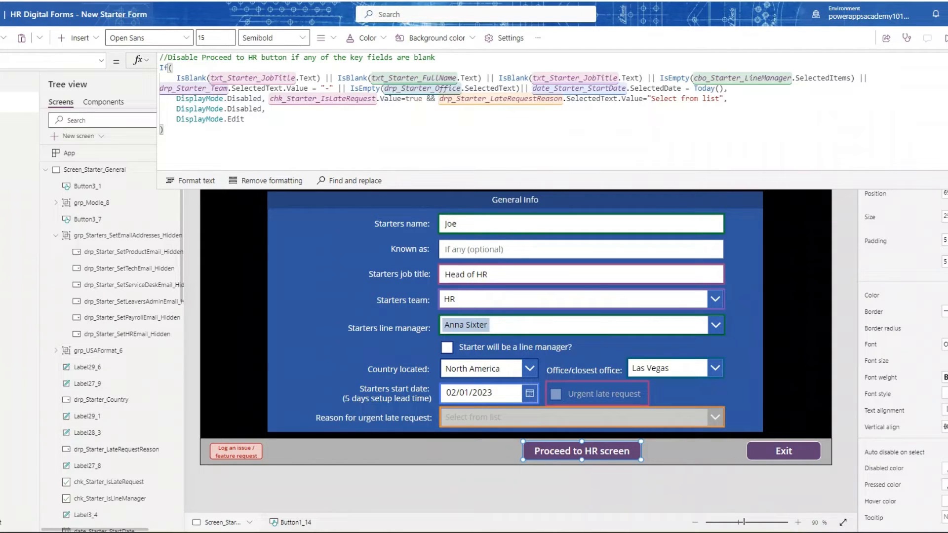
left_click(945, 60)
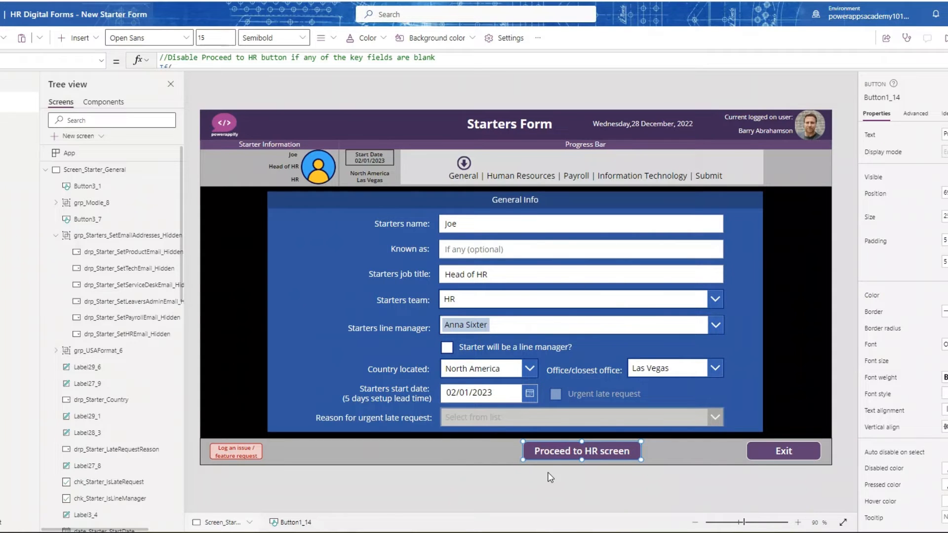
- Run the Proceed to HR screen button and inspect the Visible formula of the US Format group on the Human Resources screen
key("alt")
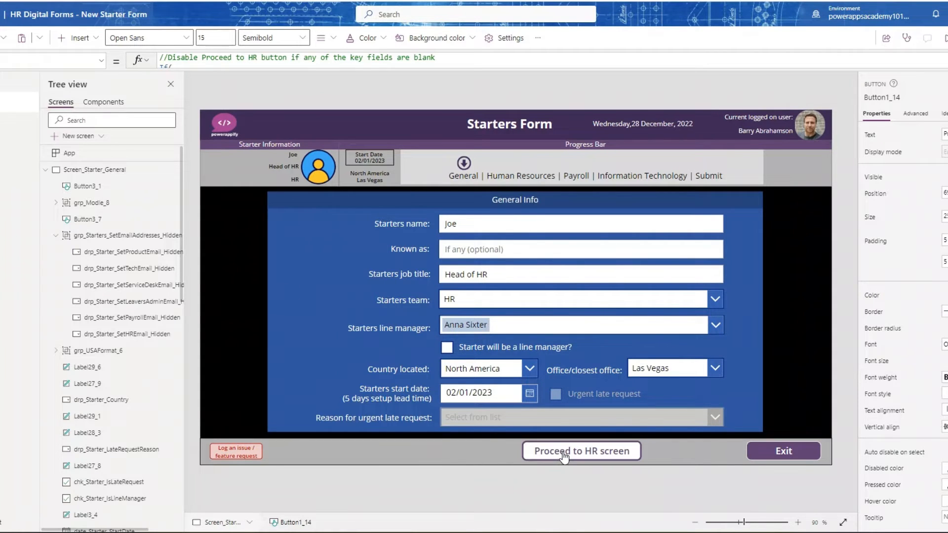
left_click(564, 456, "alt")
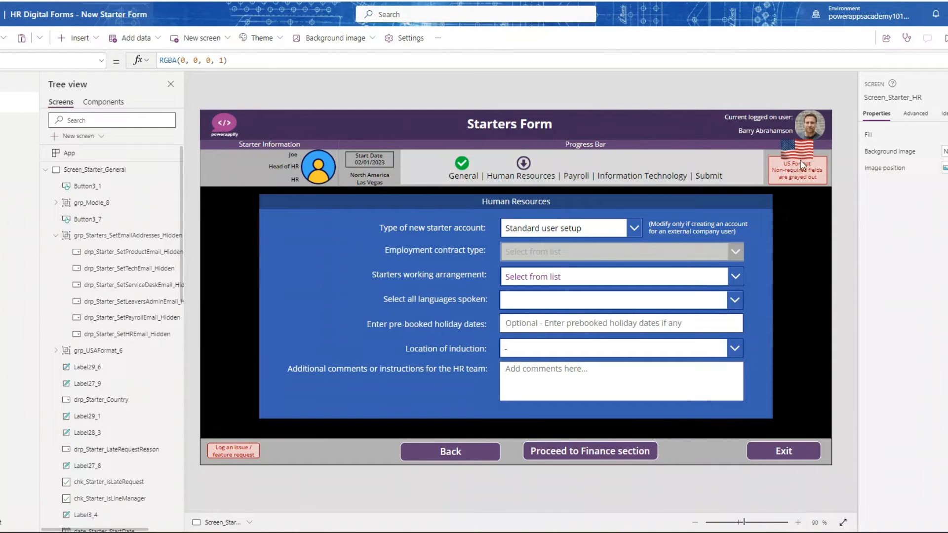
left_click(804, 172)
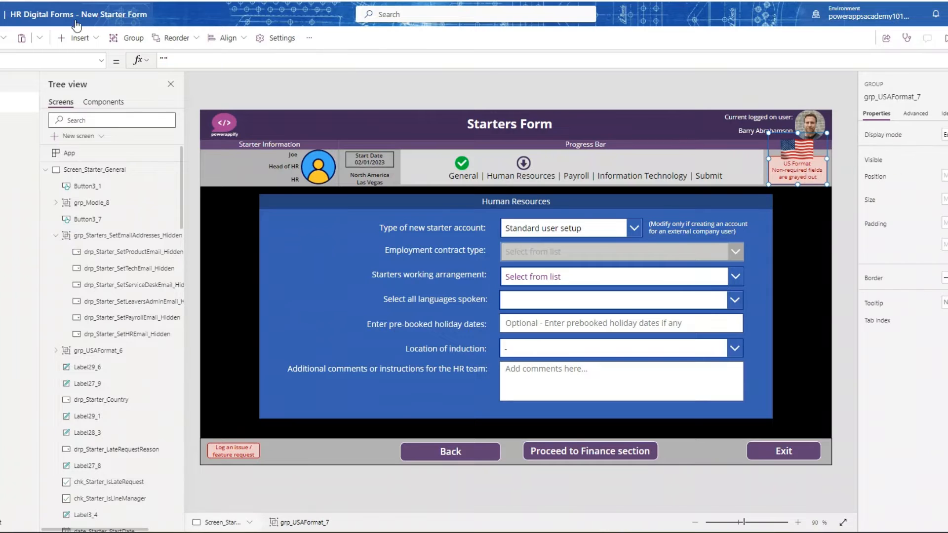
left_click(101, 61)
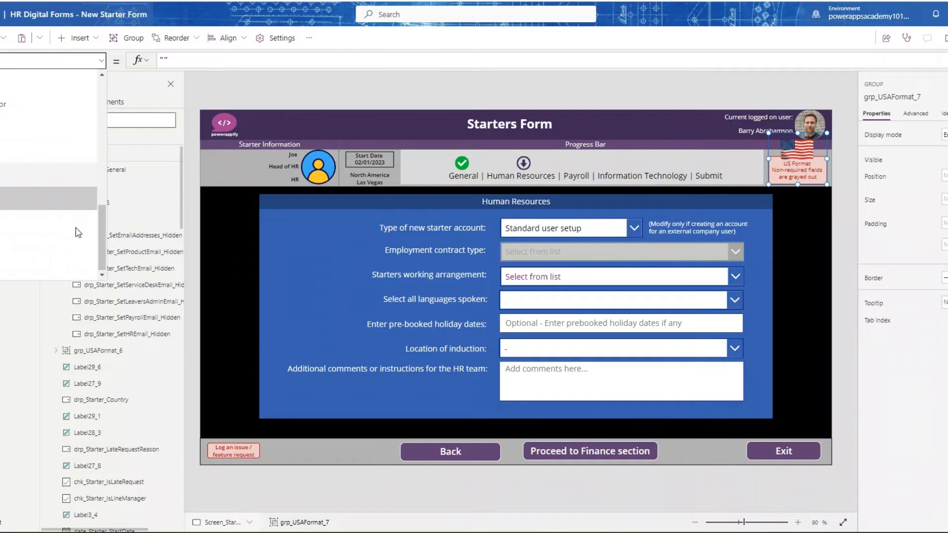
left_click(44, 207)
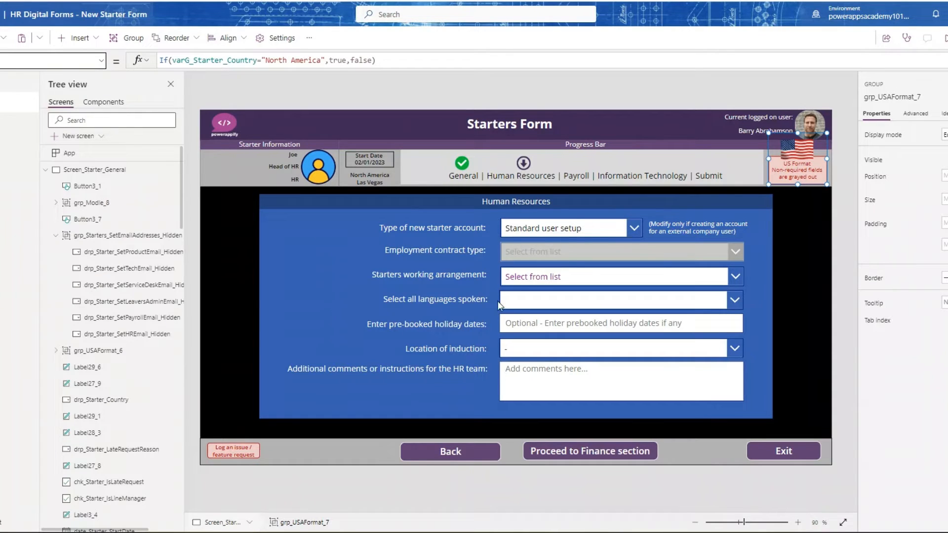
- Inspect the DisplayMode formula of the Employment contract type dropdown
left_click(558, 255)
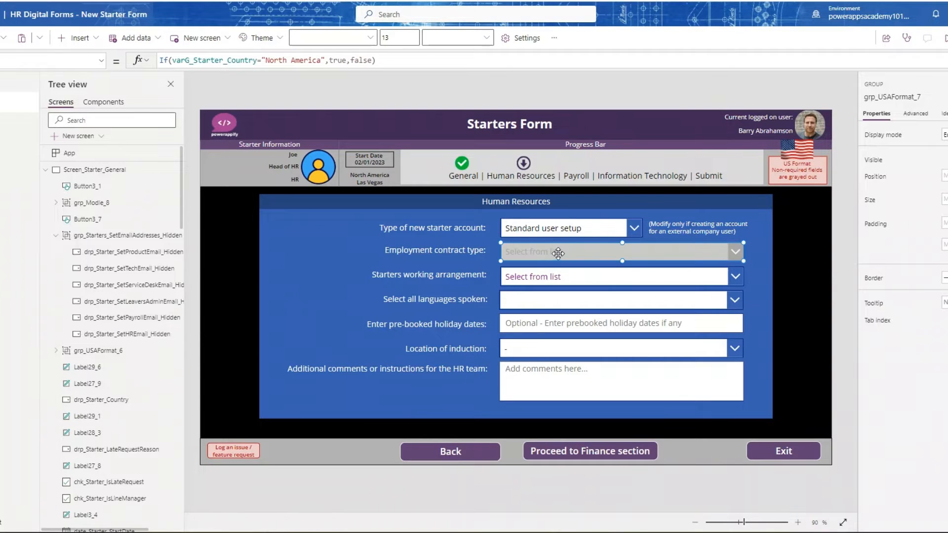
left_click(99, 60)
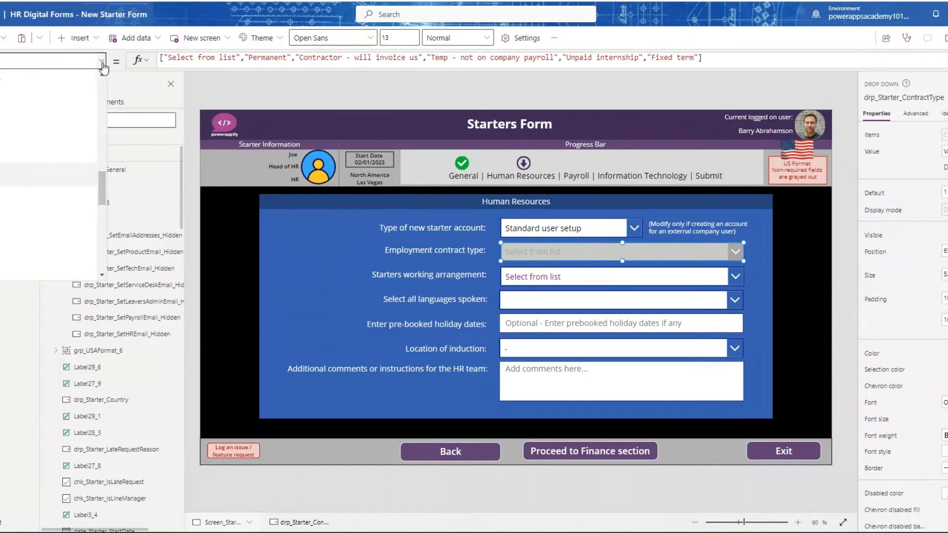
scroll(91, 108, "down", 5)
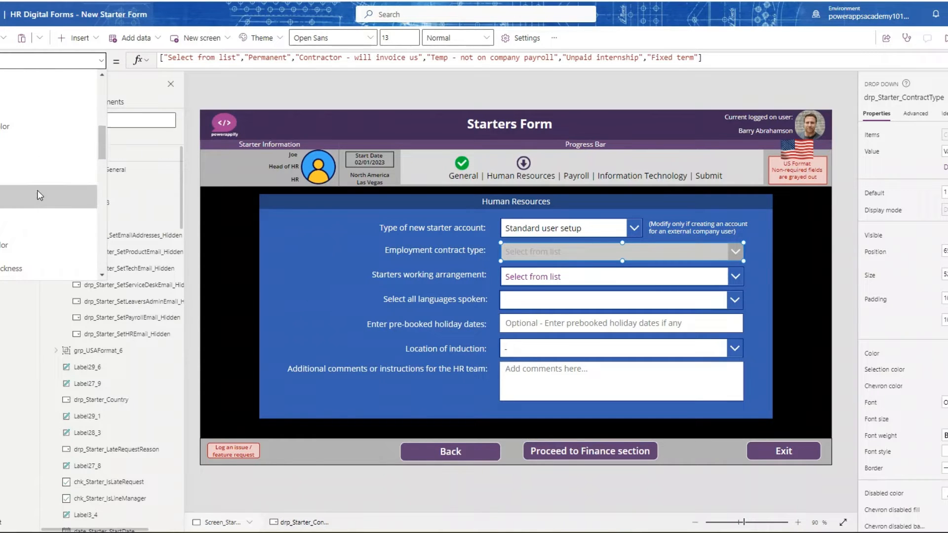
left_click(43, 190)
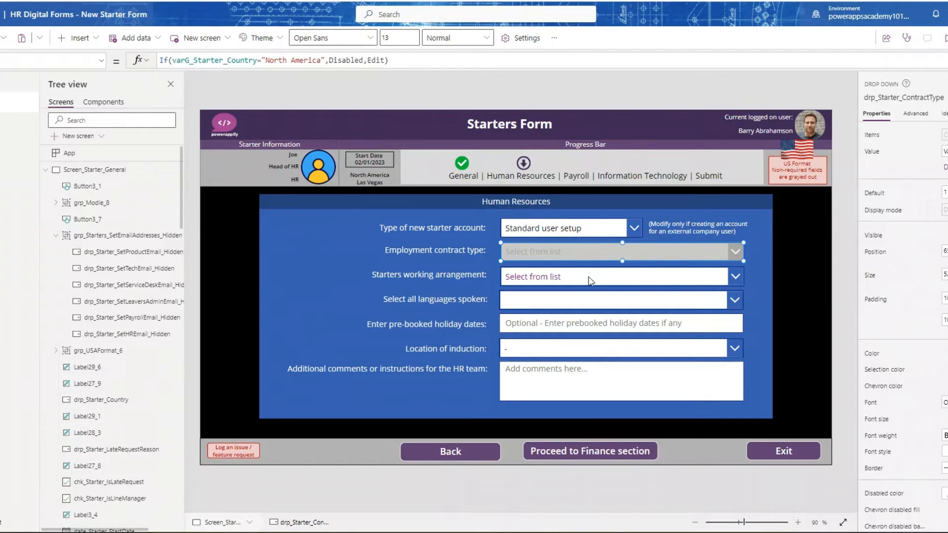
- Inspect the items formulas of the new starter account type, working arrangement and languages spoken controls
left_click(634, 229)
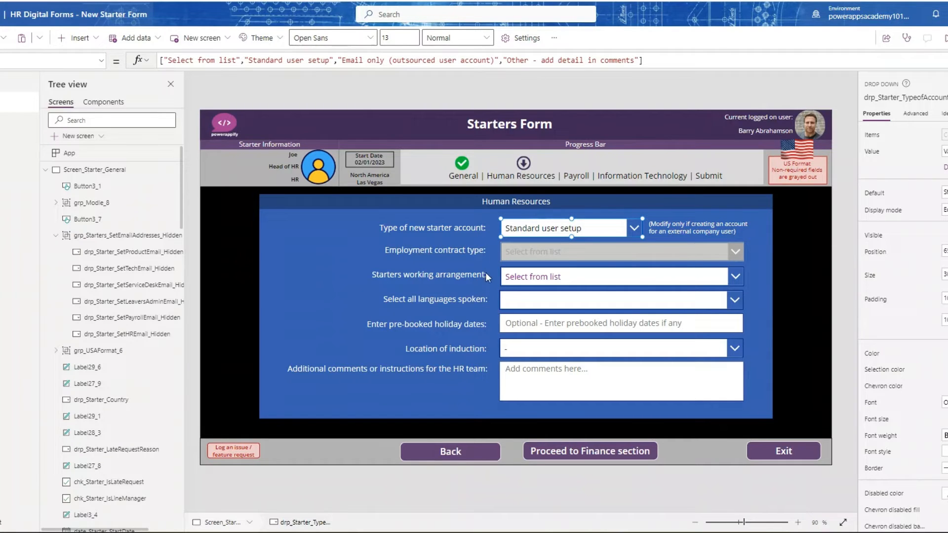
left_click(573, 288)
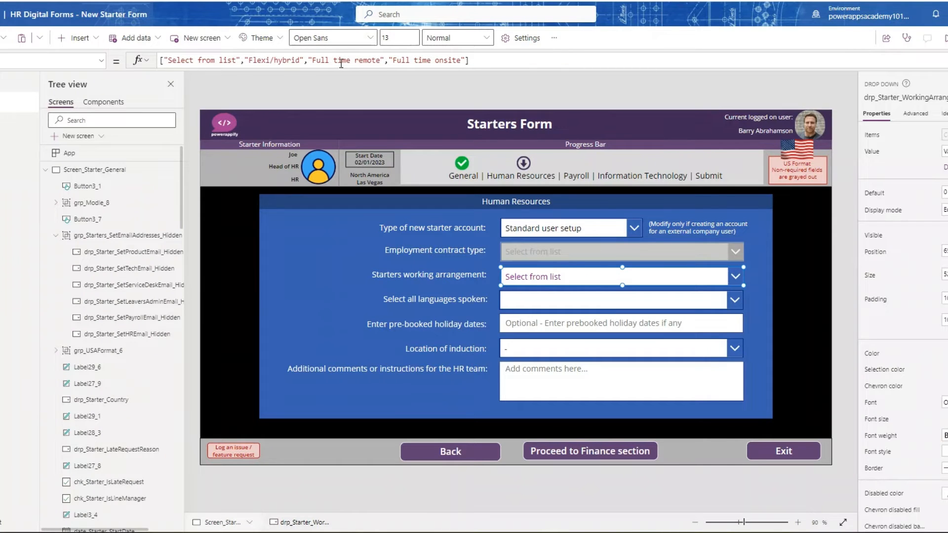
left_click(544, 302)
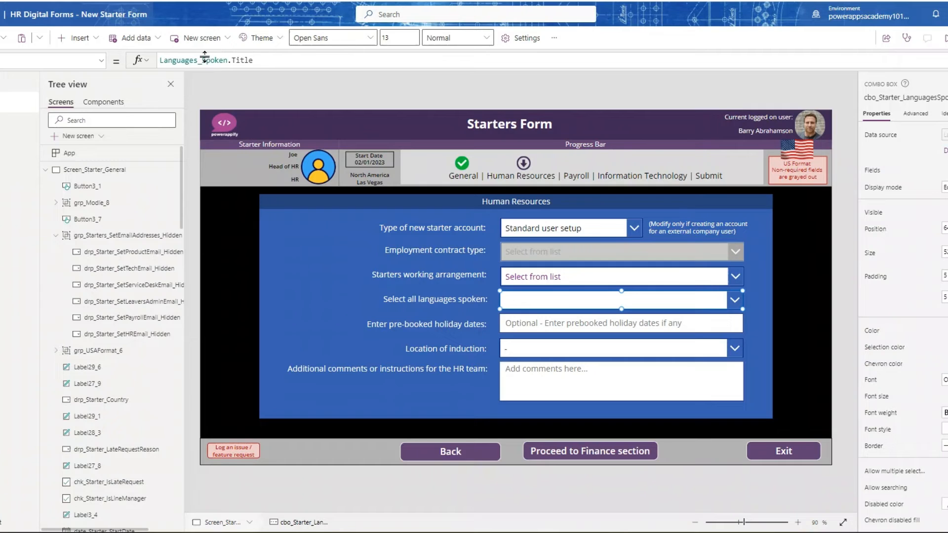
- Open the Languages_Spoken list in SharePoint, then return to the languages spoken combo box in the app editor
left_click(434, 1)
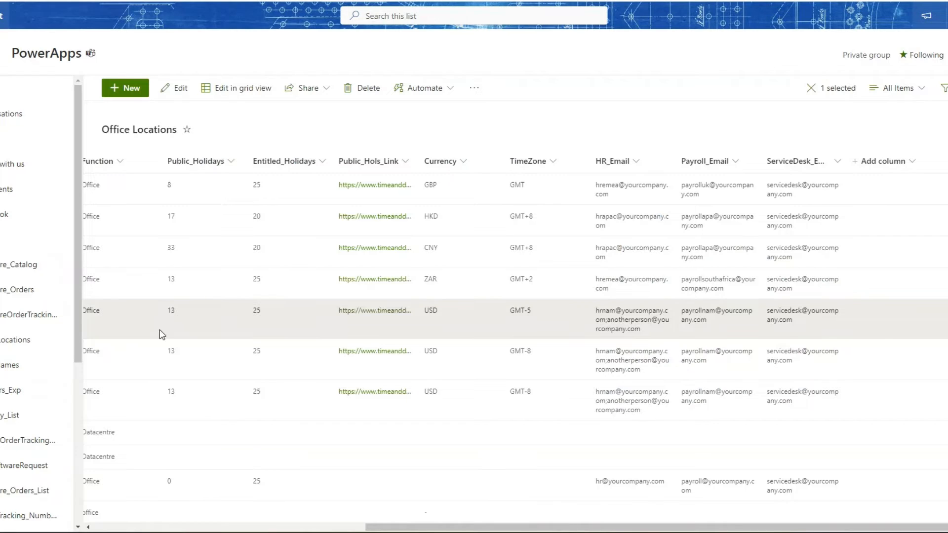
scroll(13, 392, "down", 4)
scroll(13, 412, "down", 1)
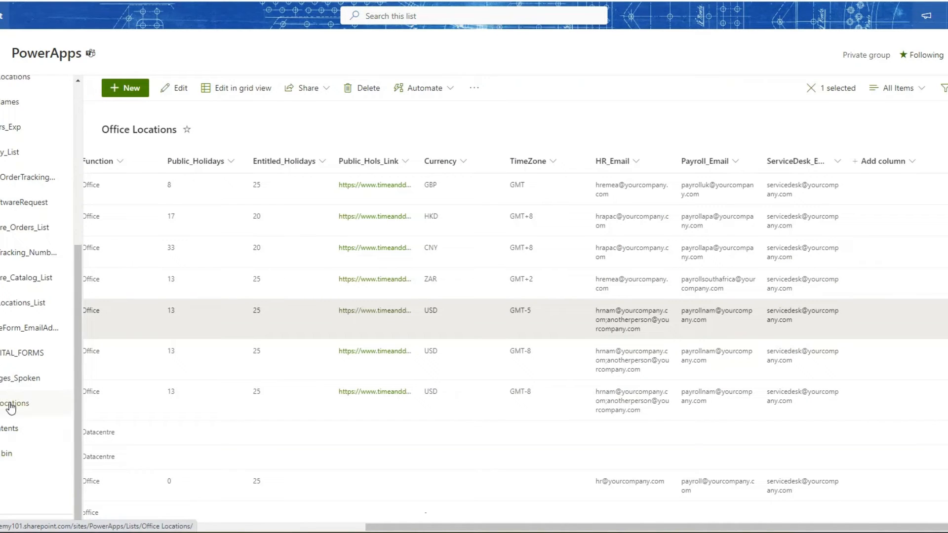
left_click(17, 378)
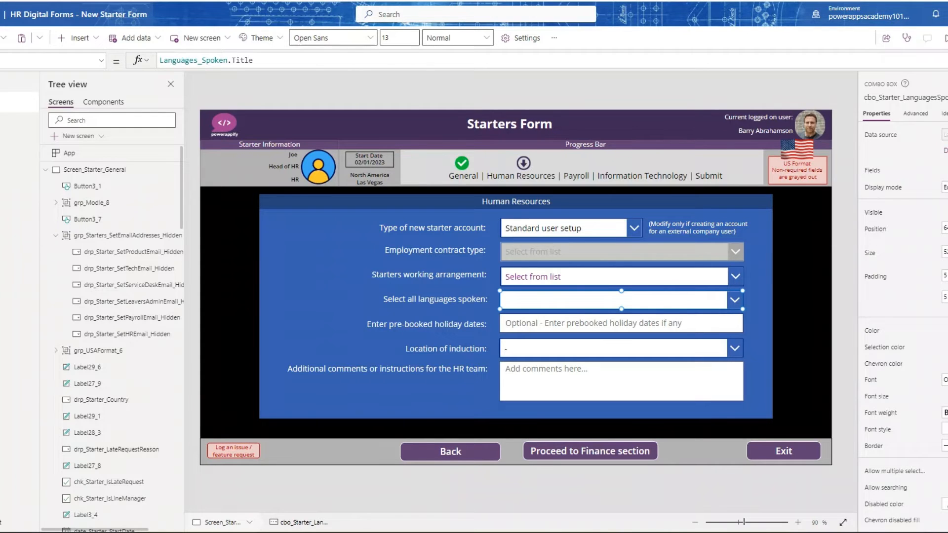
left_click(570, 349)
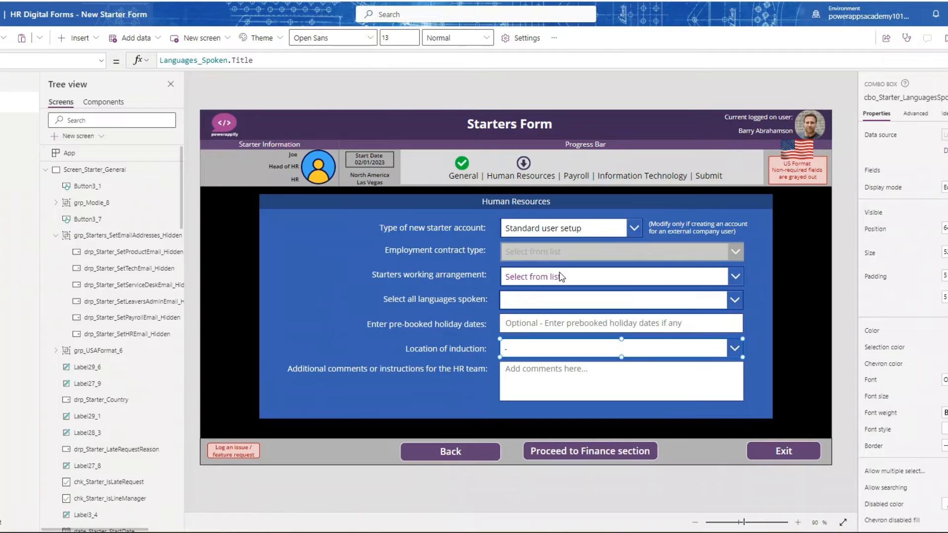
left_click(557, 302)
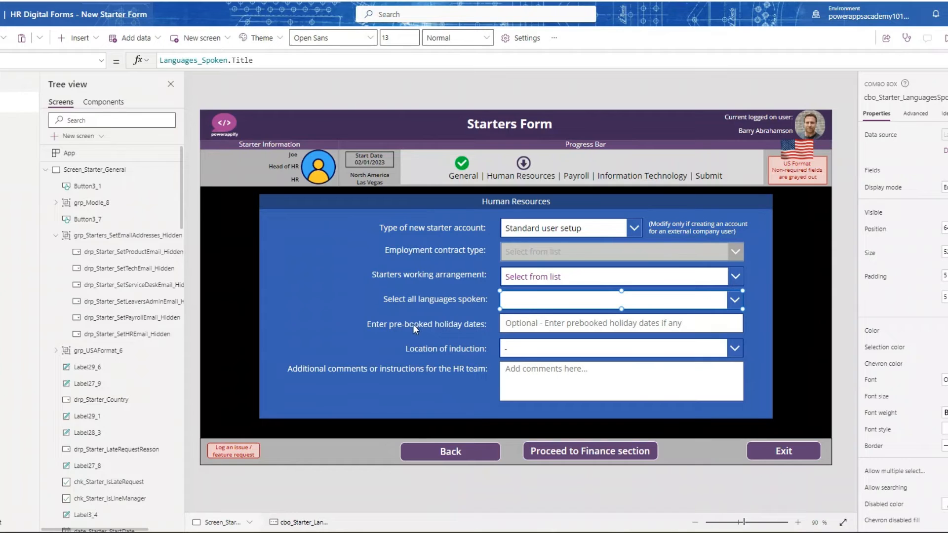
- Inspect the Items formula and office options of the Location of induction dropdown, then select the HR comments box
left_click(559, 355)
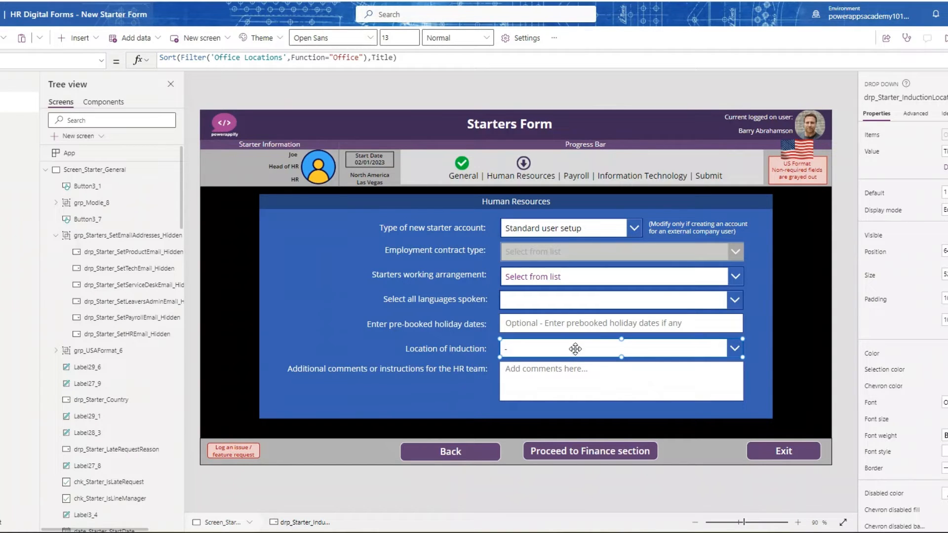
left_click(735, 346)
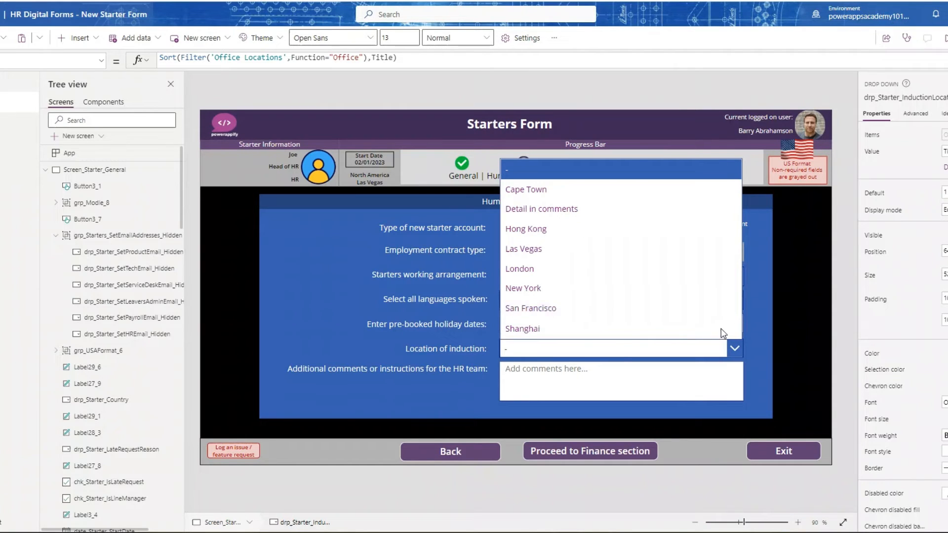
left_click(735, 348)
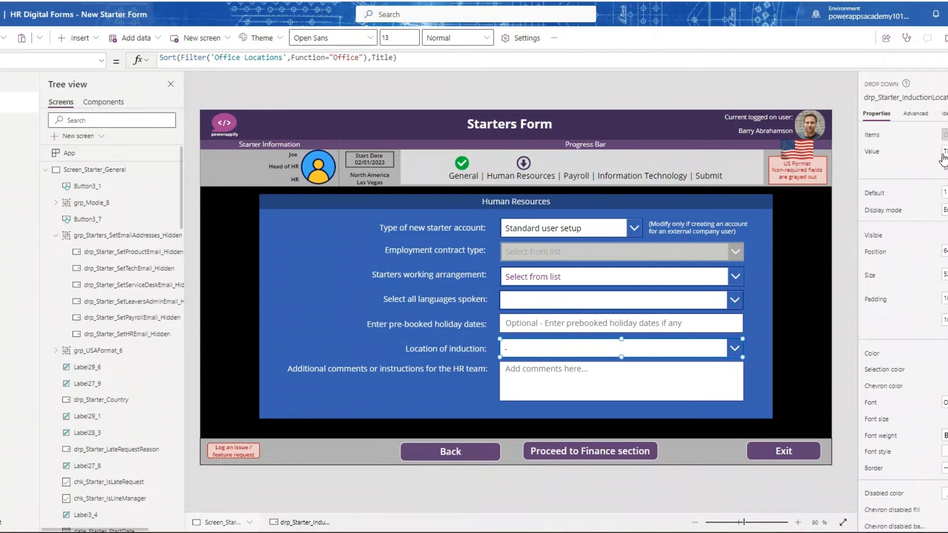
left_click(614, 392)
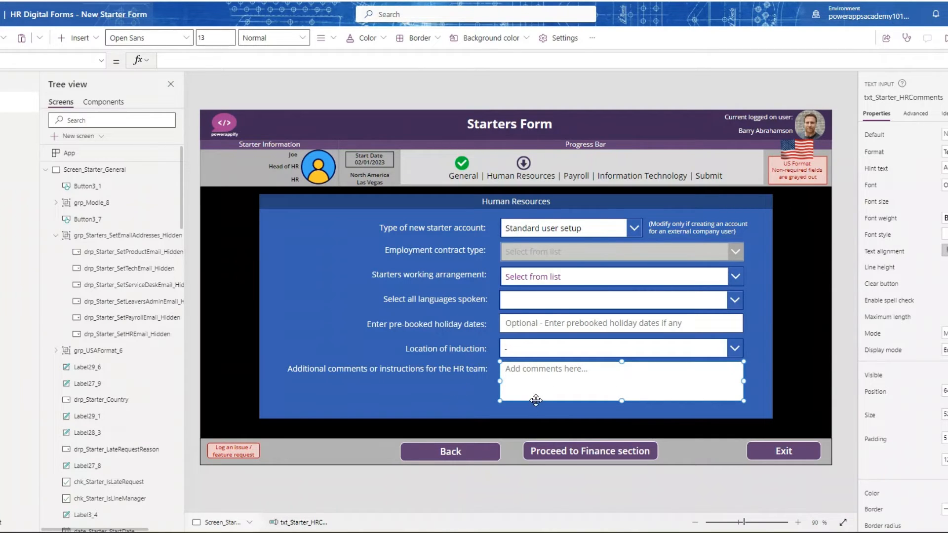
- Inspect the full DisplayMode formula of the Proceed to Finance section button, then collapse the formula view
left_click(585, 452)
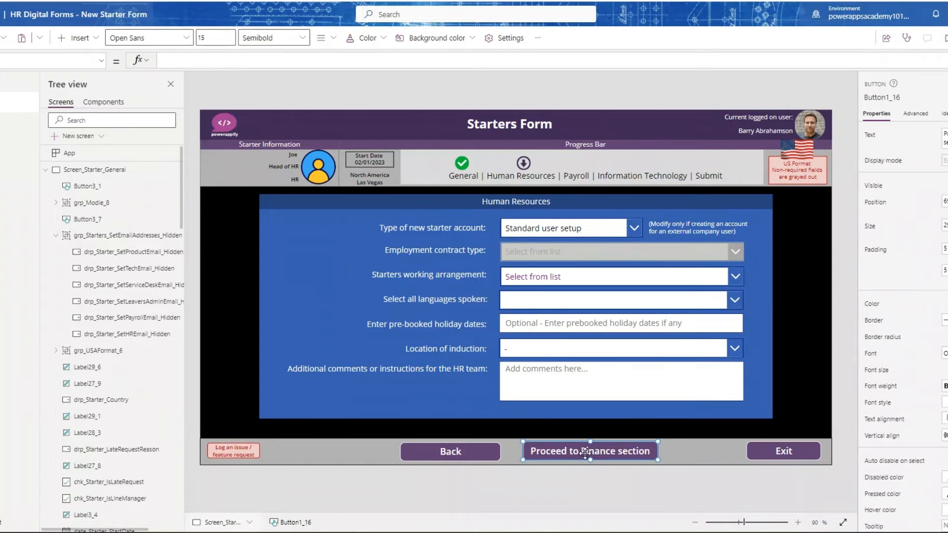
left_click(101, 61)
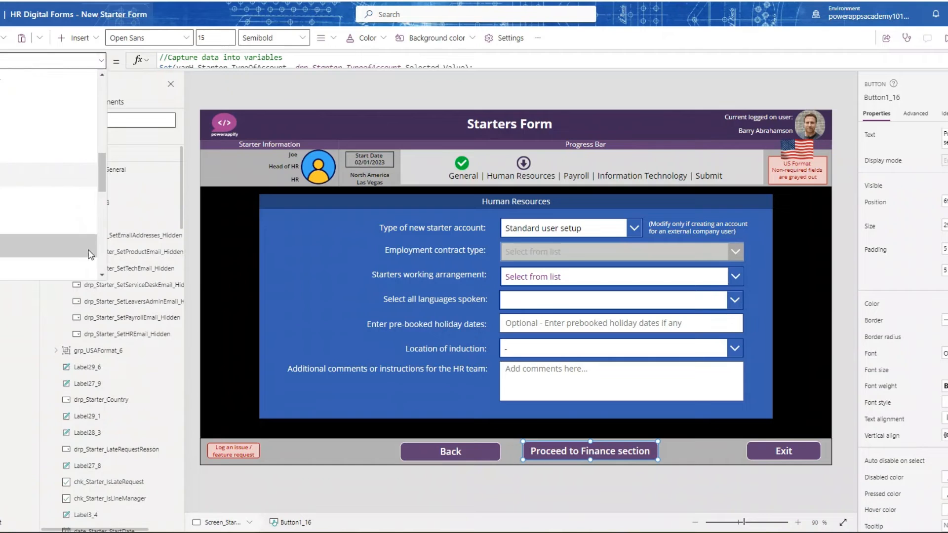
scroll(97, 120, "up", 3)
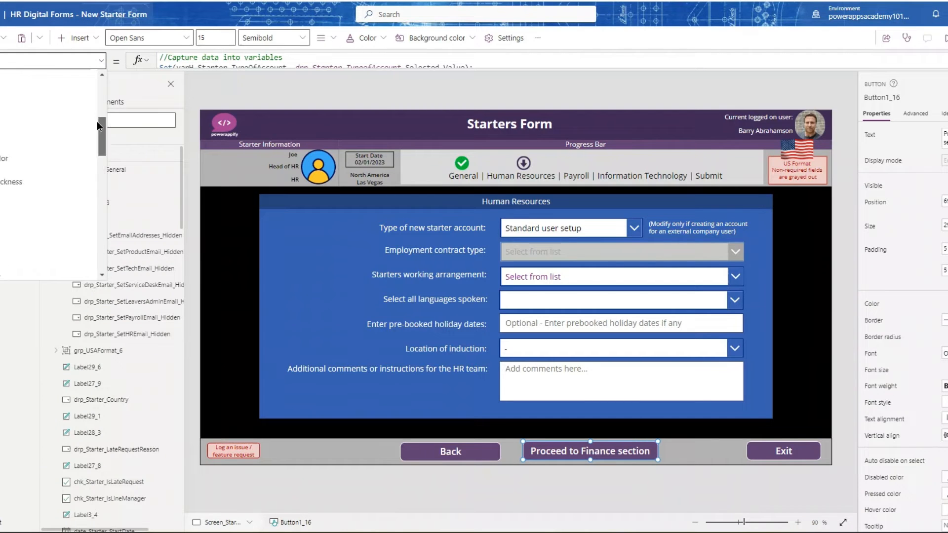
scroll(97, 120, "up", 2)
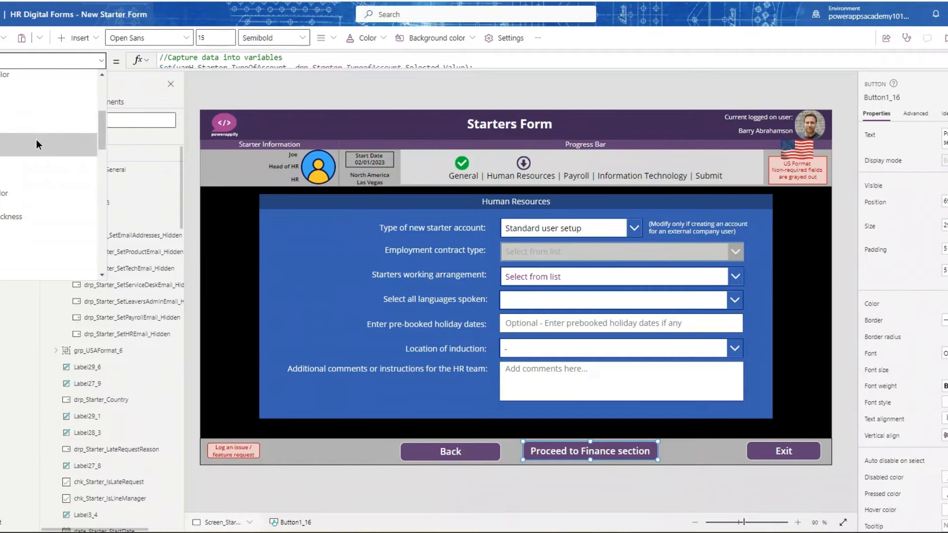
left_click(37, 143)
left_click(251, 69)
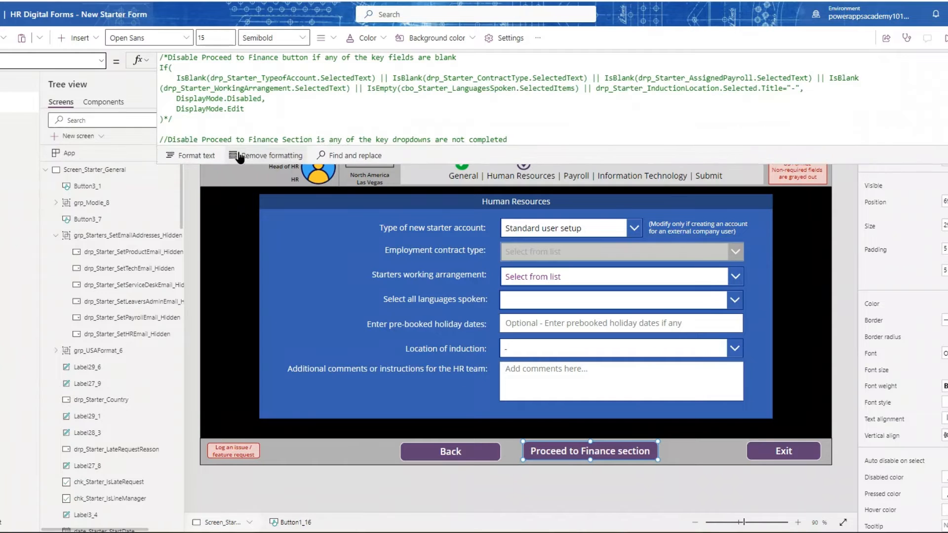
left_click_drag(238, 153, 237, 207)
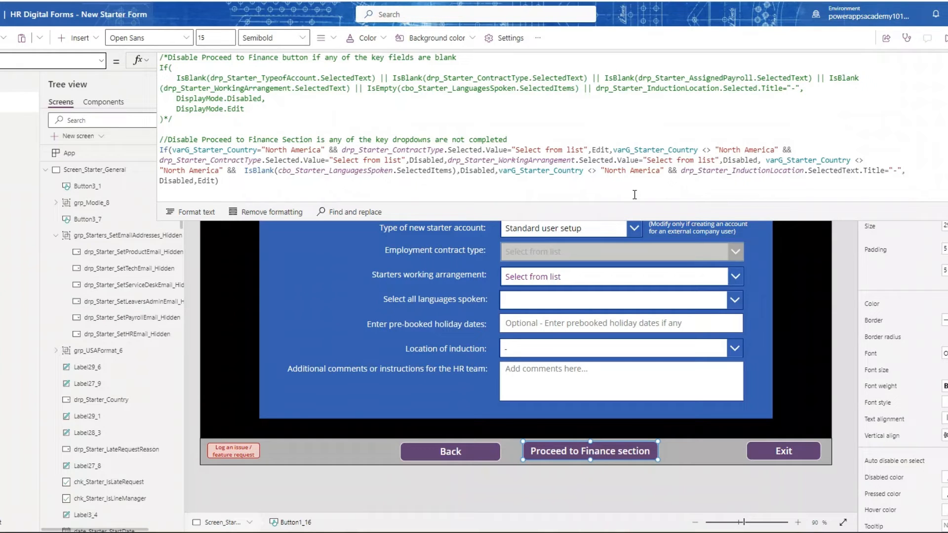
scroll(618, 145, "down", 1)
scroll(618, 145, "up", 1)
left_click(946, 60)
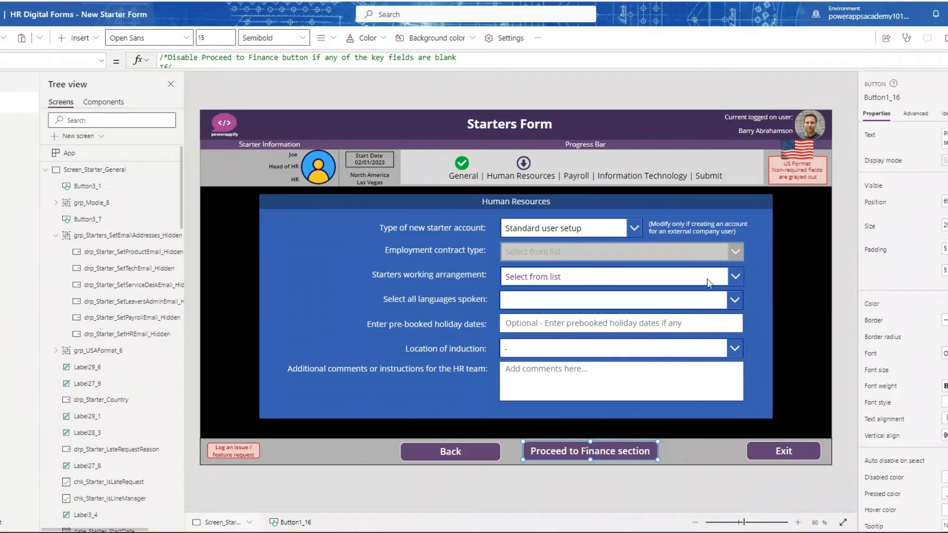
- Set the starter's working arrangement to Flexi/hybrid and proceed to the Finance section
left_click(737, 275)
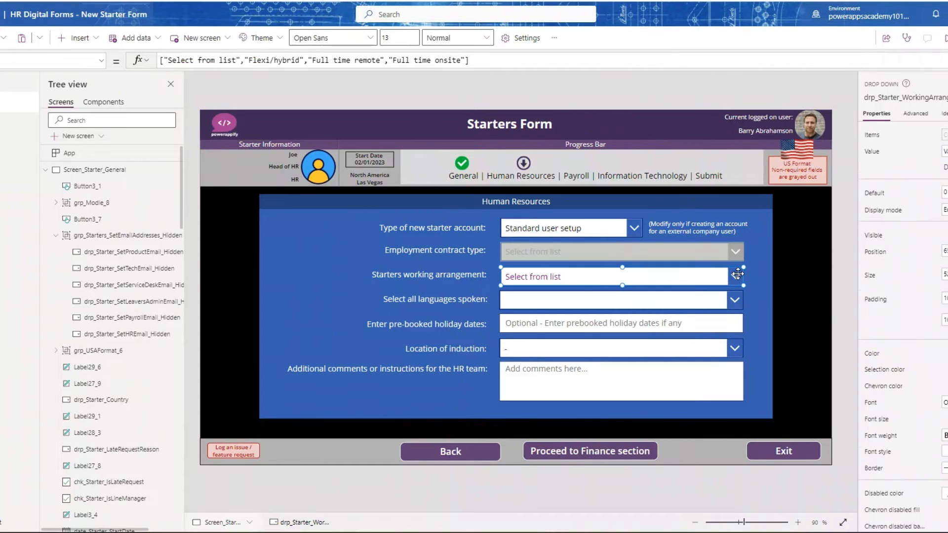
left_click(739, 274, "alt")
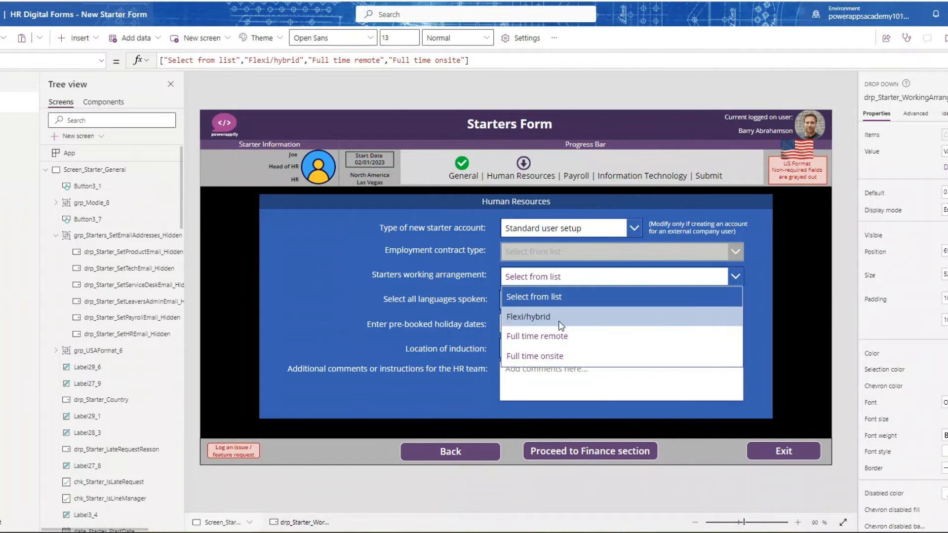
left_click(617, 317)
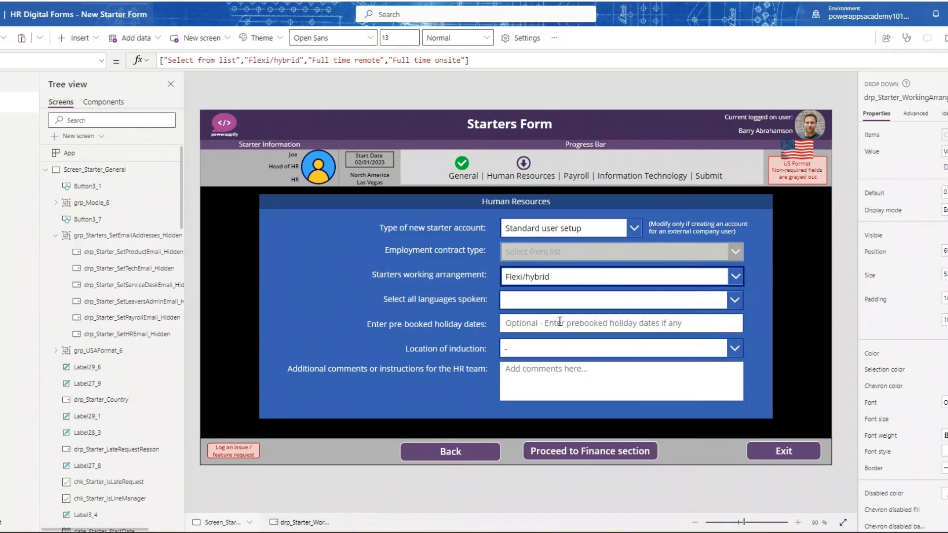
left_click(605, 454, "alt")
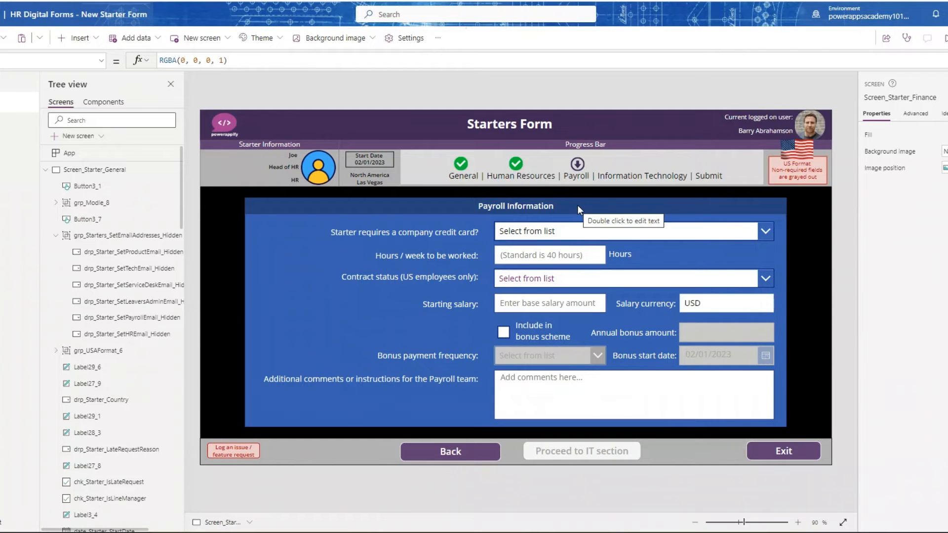
- Inspect the company credit card and weekly hours controls, then set Contract status to Exempt and view its Items formula
left_click(576, 236)
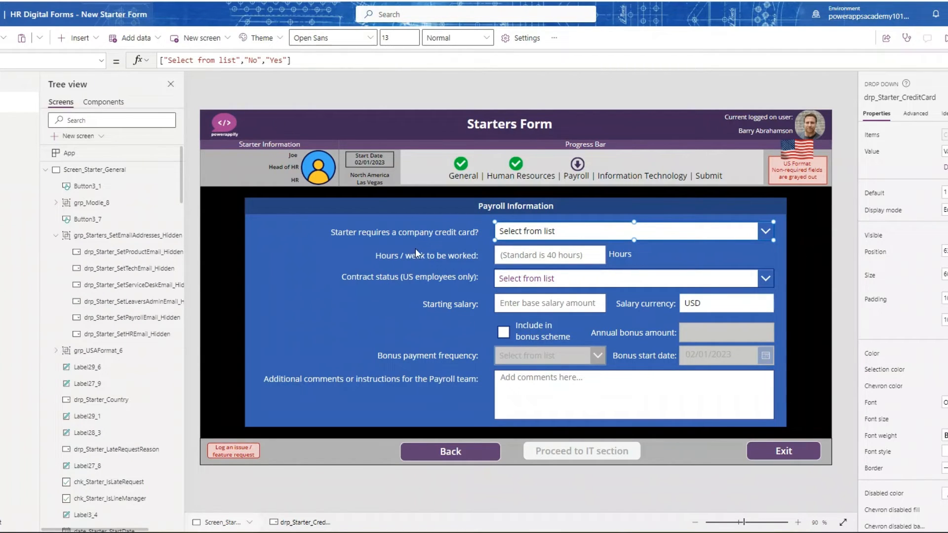
left_click(535, 253)
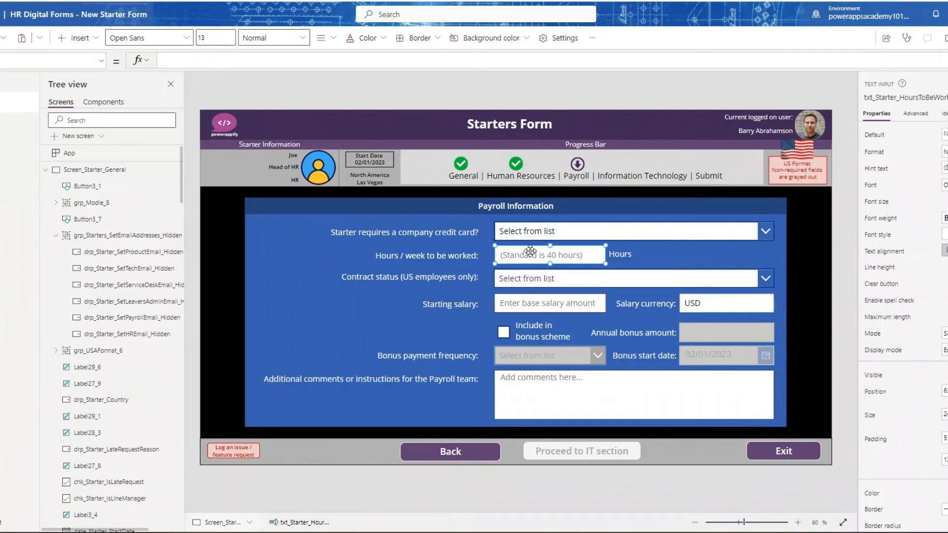
left_click(543, 281)
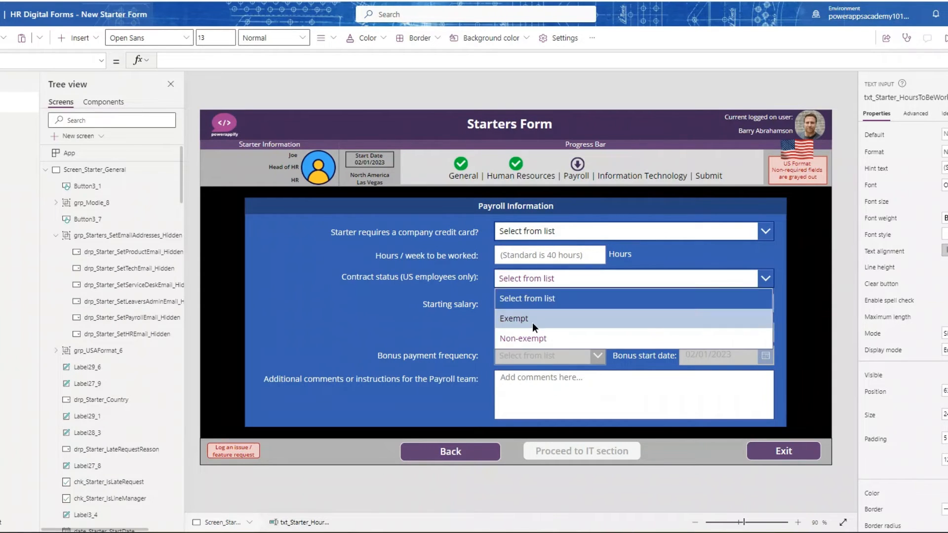
left_click(532, 318)
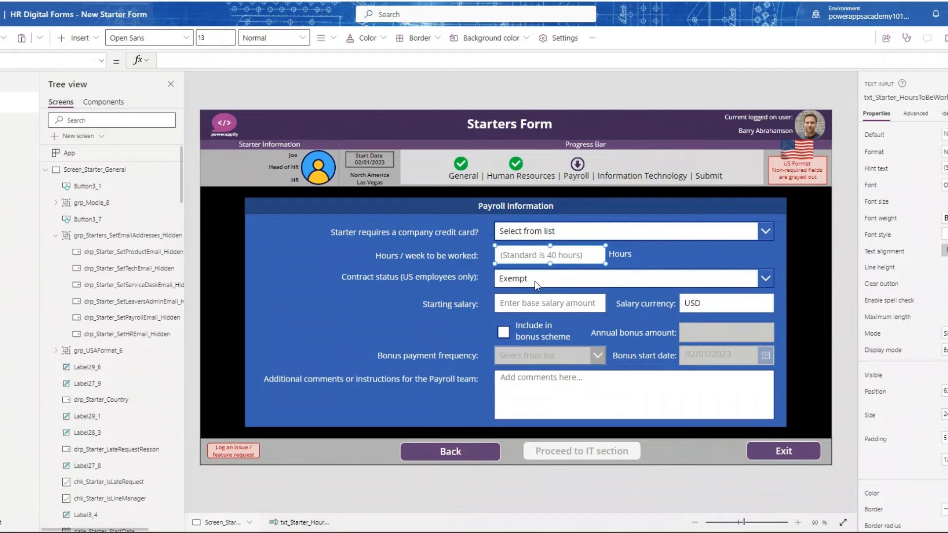
left_click(534, 279)
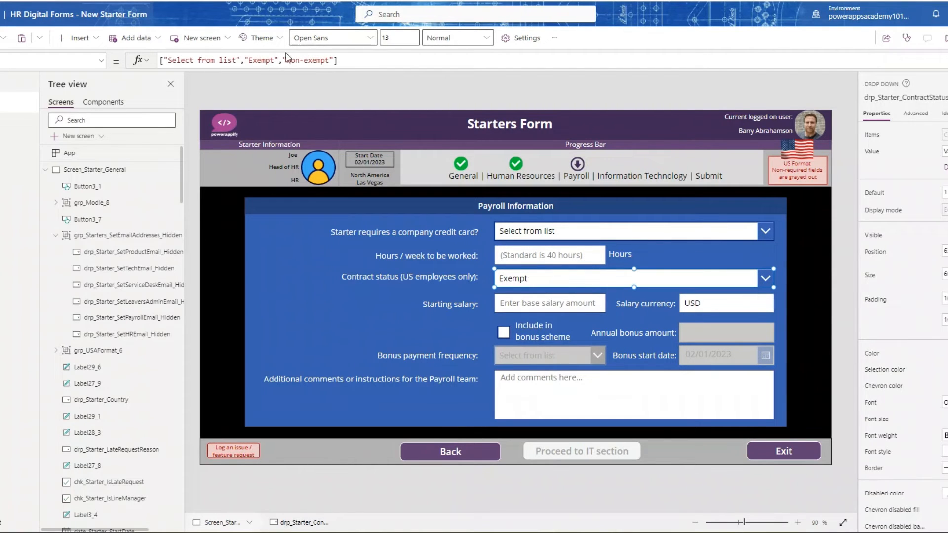
- Inspect the Items formula of the Salary currency dropdown, then enable Include in bonus scheme to view the dependent bonus fields
left_click(541, 304)
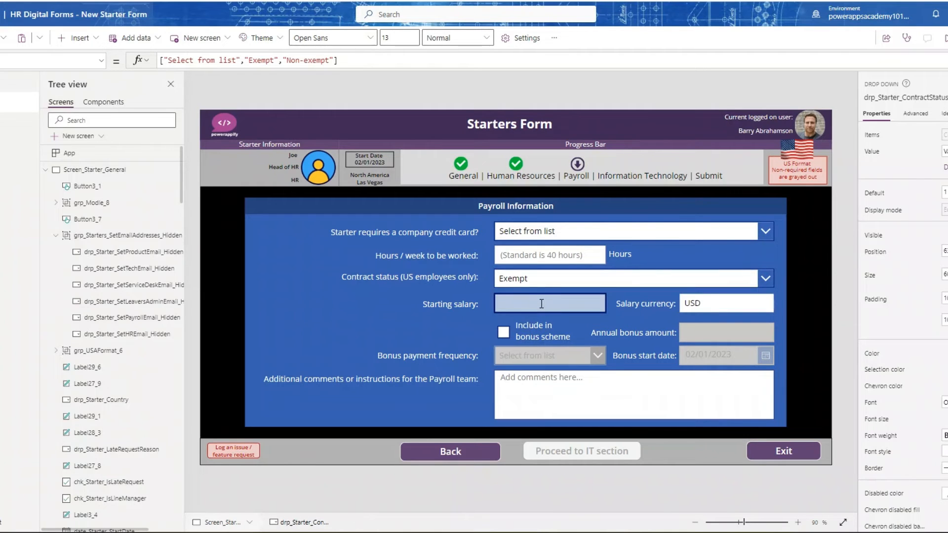
left_click(702, 304)
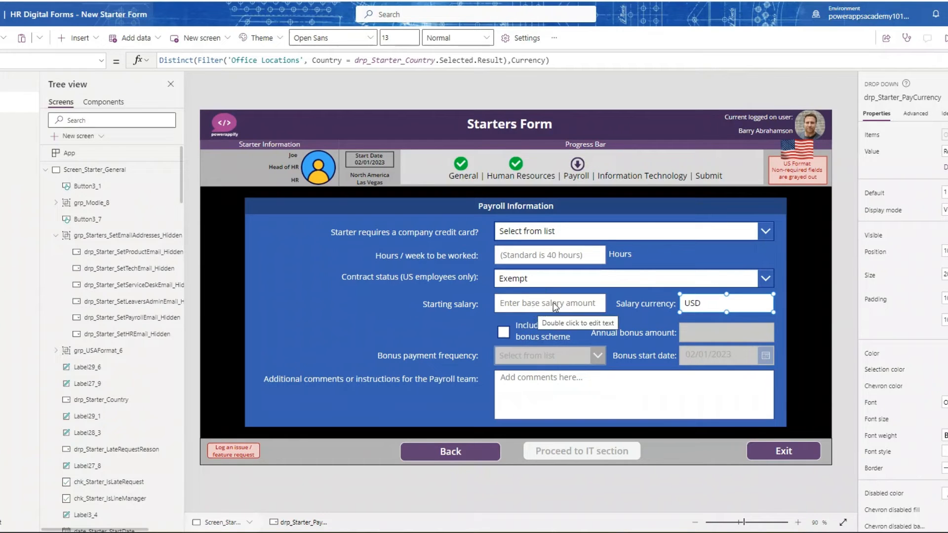
left_click(503, 333)
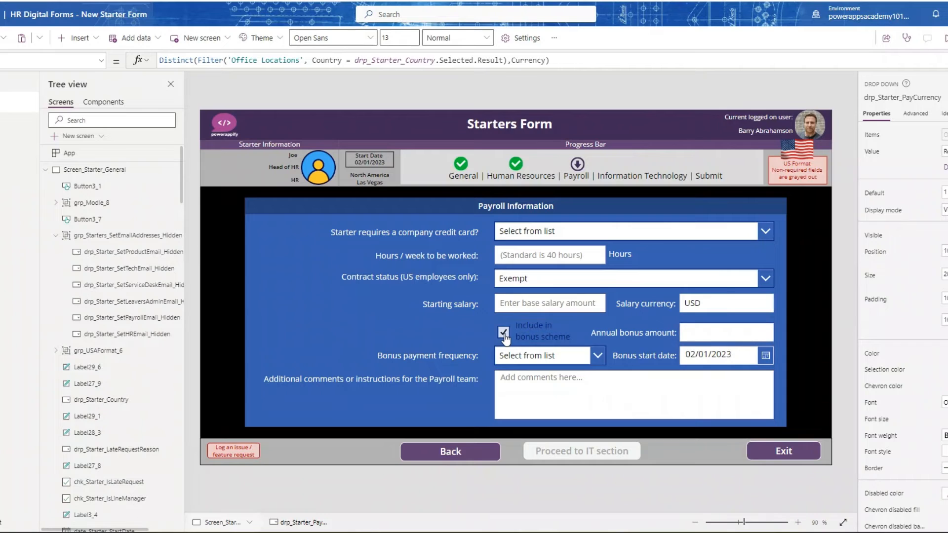
- Enter a starting salary of 80000 in app preview, then return to the editor
double_click(509, 301)
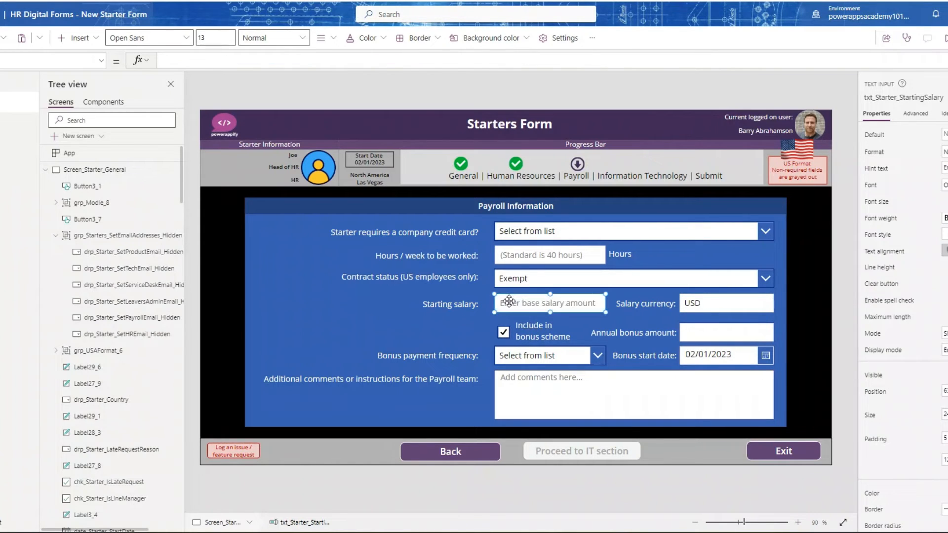
left_click(945, 38)
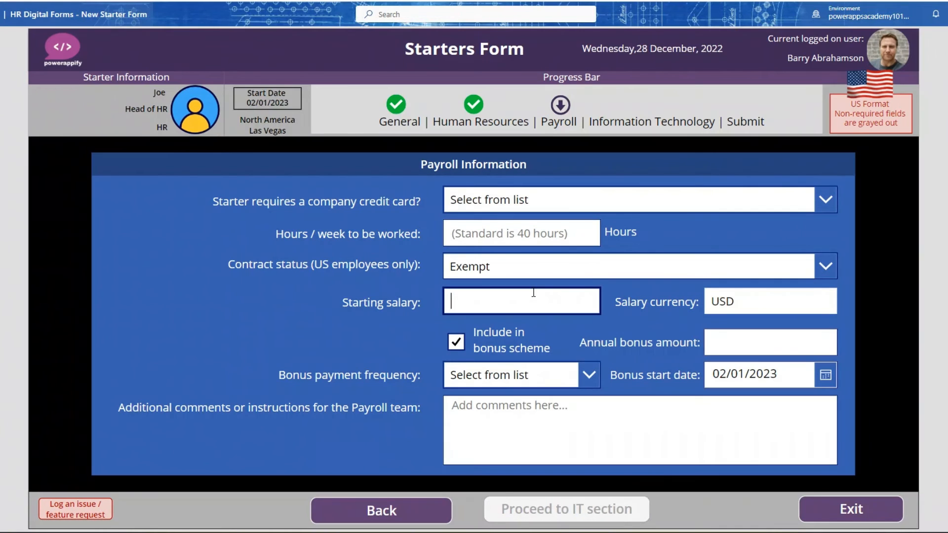
left_click(533, 292)
type("80000")
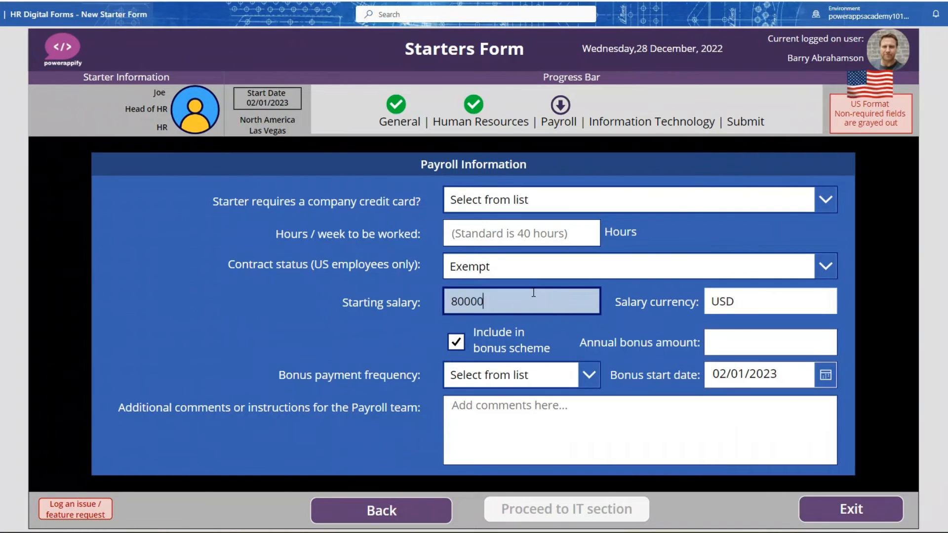
left_click(336, 332)
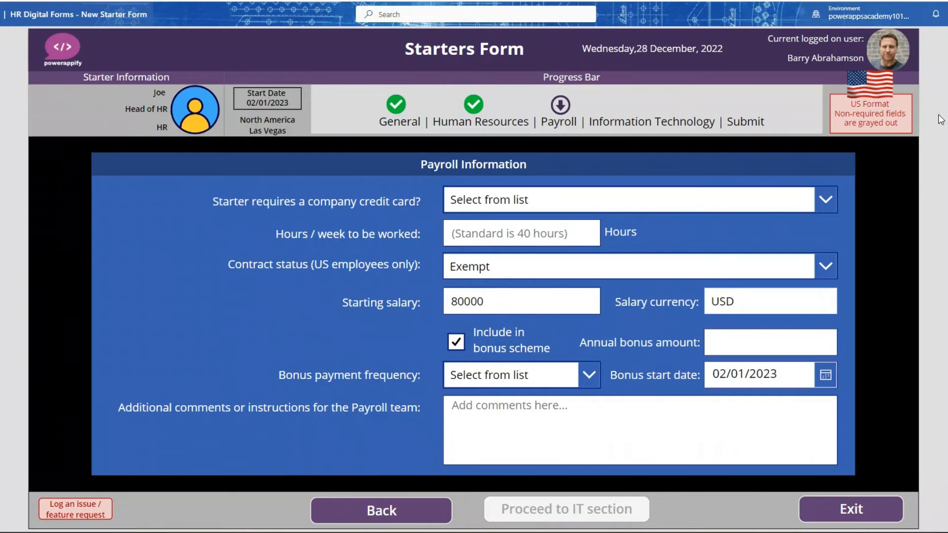
key("Escape")
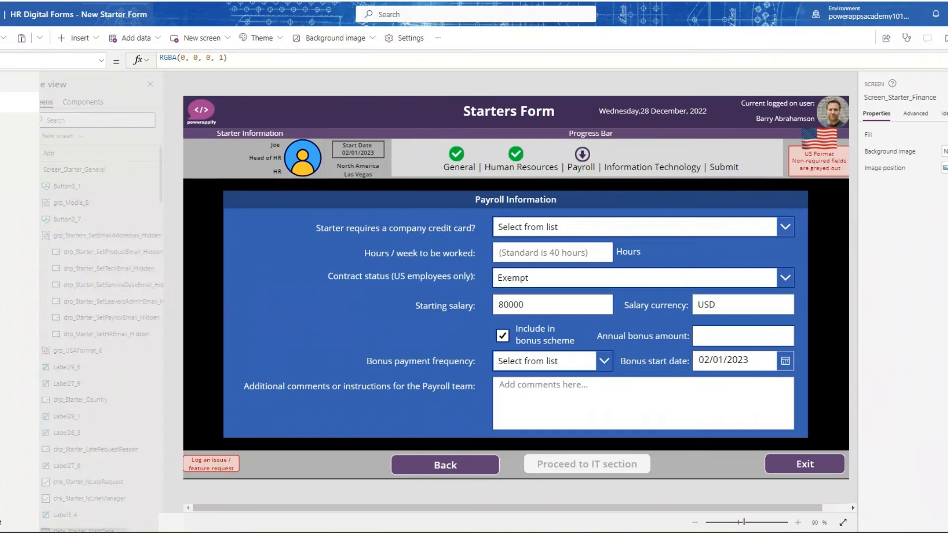
- Set the company credit card requirement to Yes and disable Include in bonus scheme
left_click(647, 228)
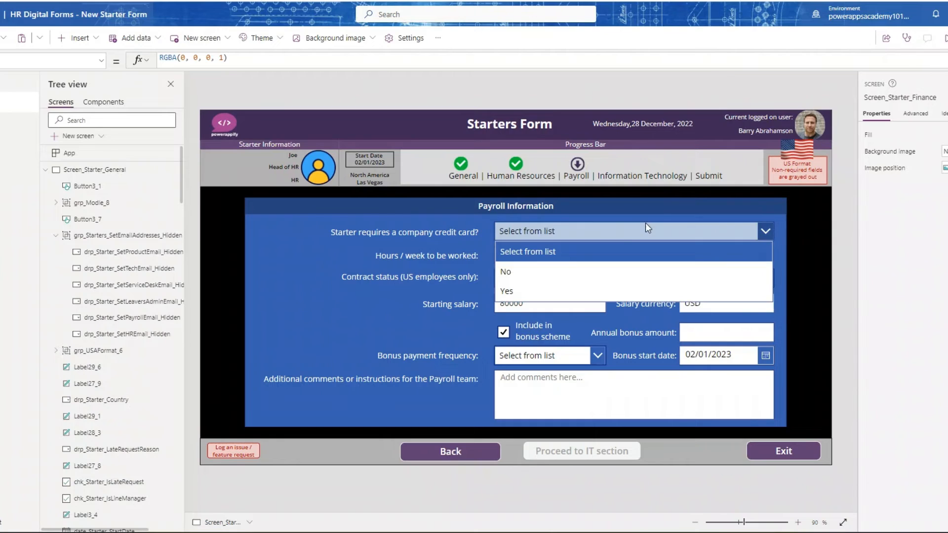
left_click(559, 290)
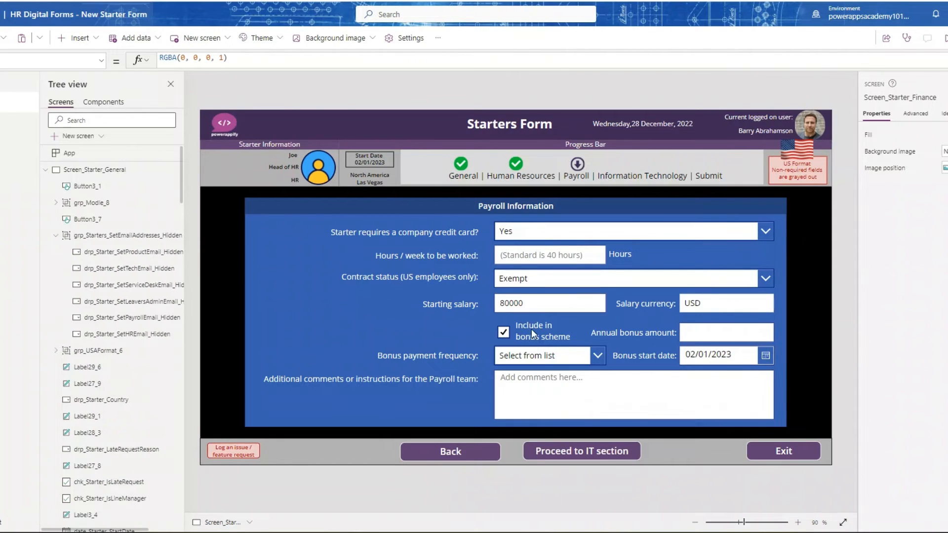
left_click(520, 338)
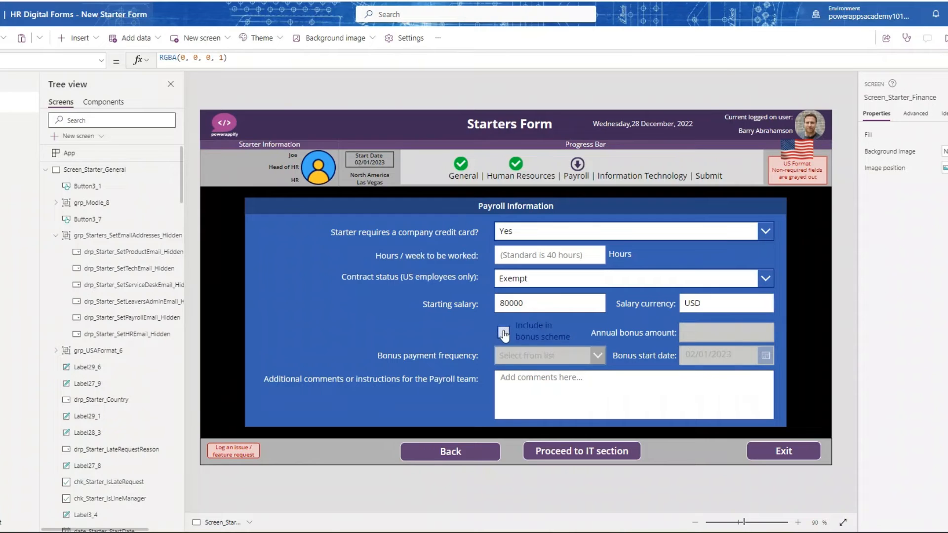
- Inspect the DisplayMode formula of the Annual bonus amount box and the data-collection formula of the Proceed to IT section button
left_click(730, 333)
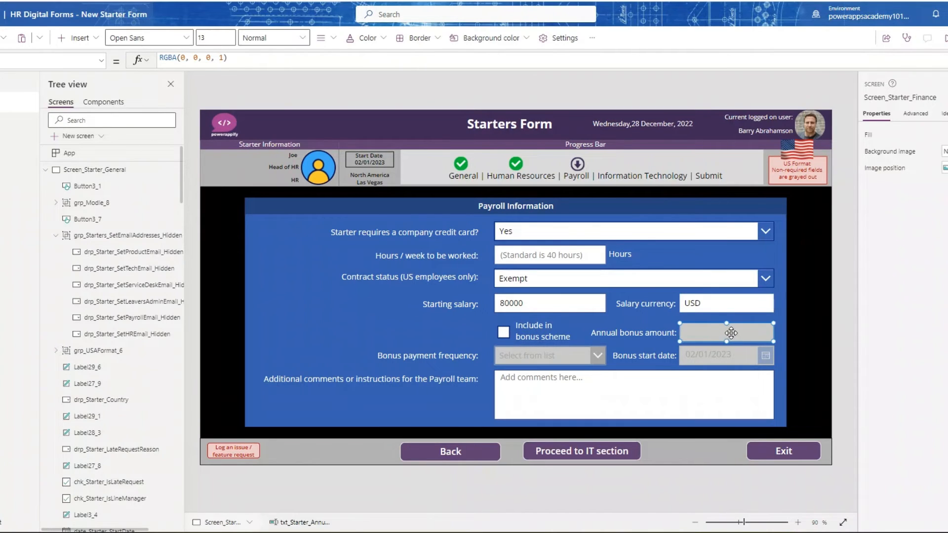
left_click(102, 60)
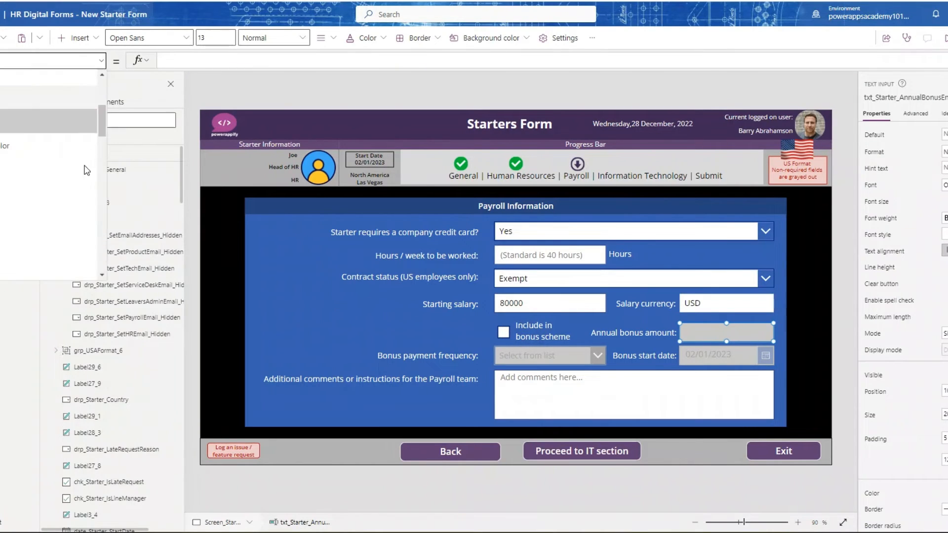
left_click(51, 216)
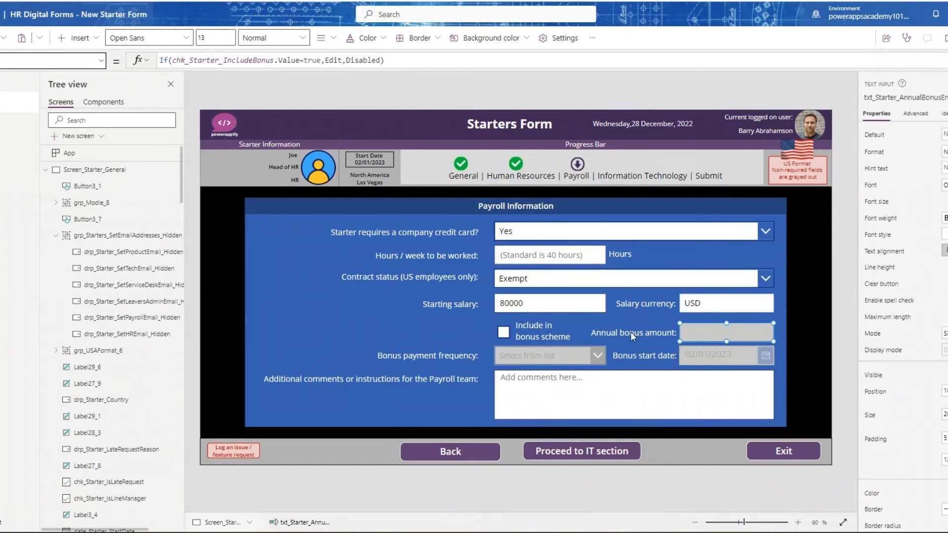
left_click(573, 445)
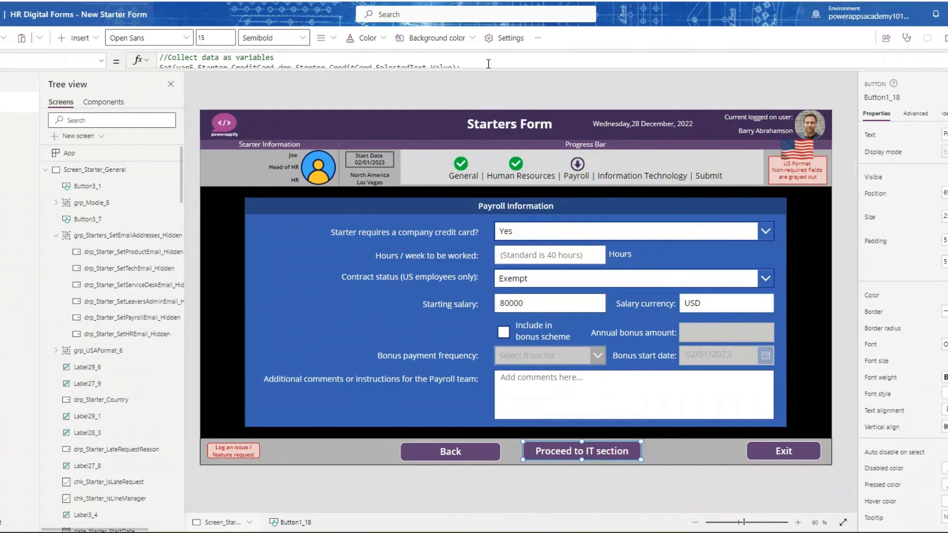
left_click_drag(486, 68, 475, 306)
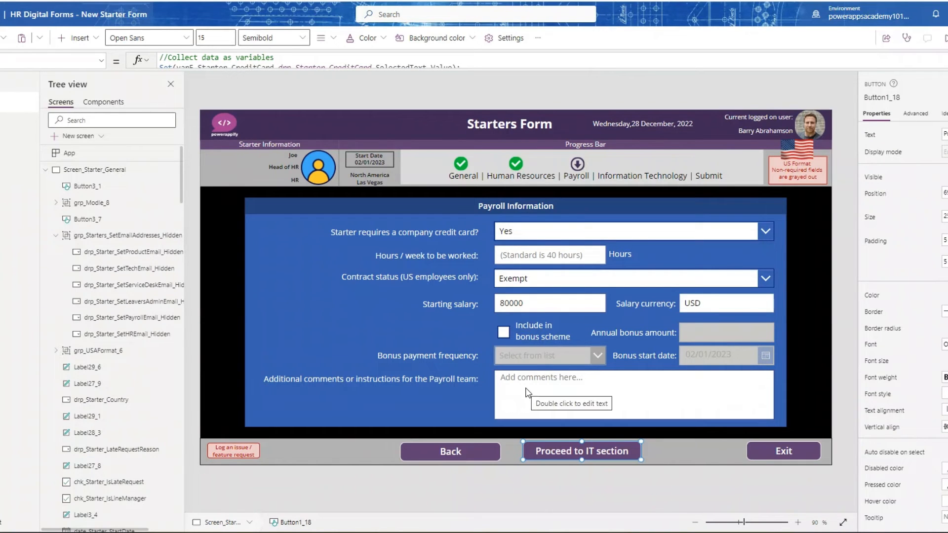
- Proceed to the Information Technology screen and inspect the user search formula of the similar job functions combo box
left_click(566, 471)
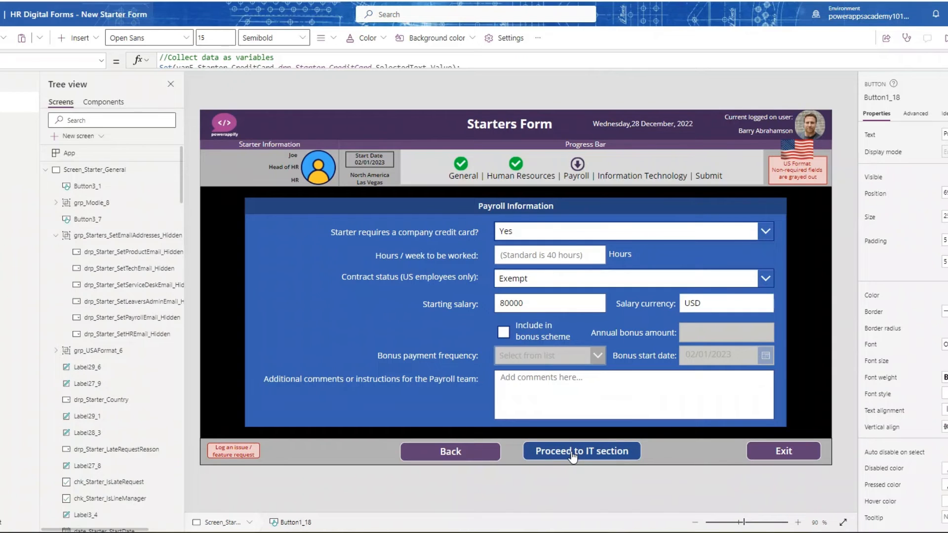
left_click(571, 456)
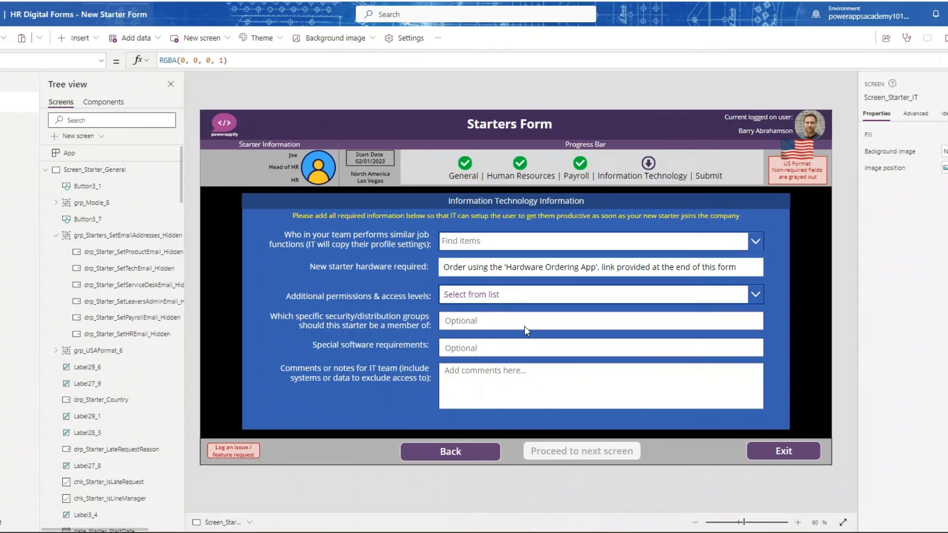
left_click(471, 241)
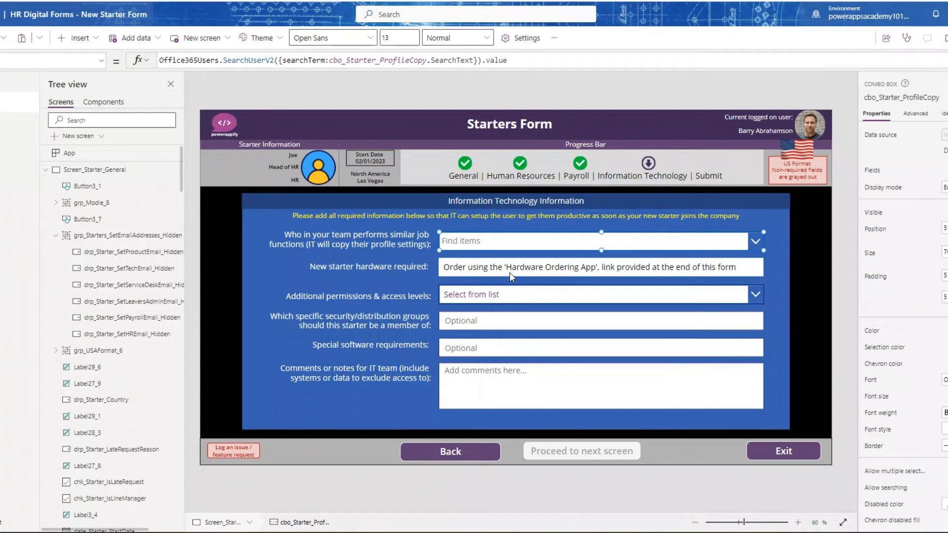
- Inspect the Items formula of the Additional permissions & access levels dropdown and set it to No additional permissions
left_click(476, 295)
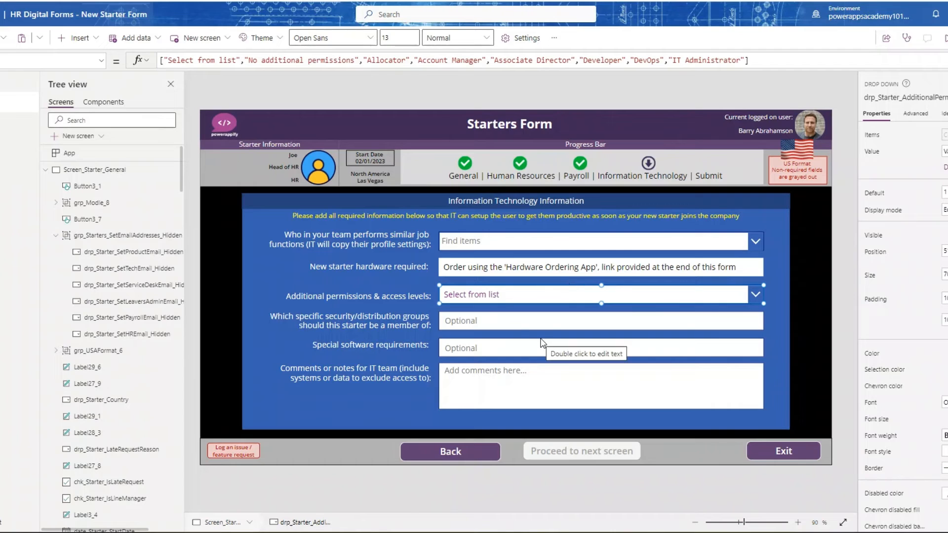
left_click(496, 292, "alt")
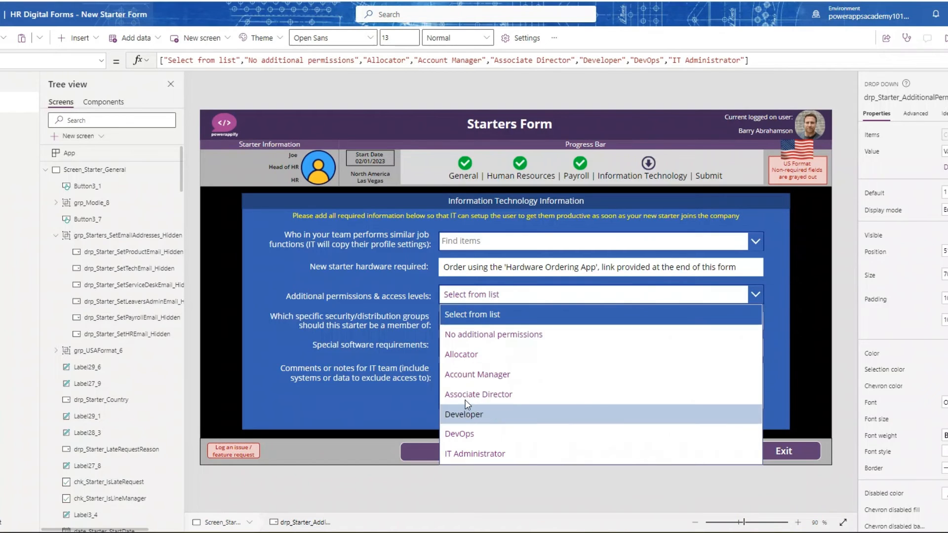
left_click(493, 334, "alt")
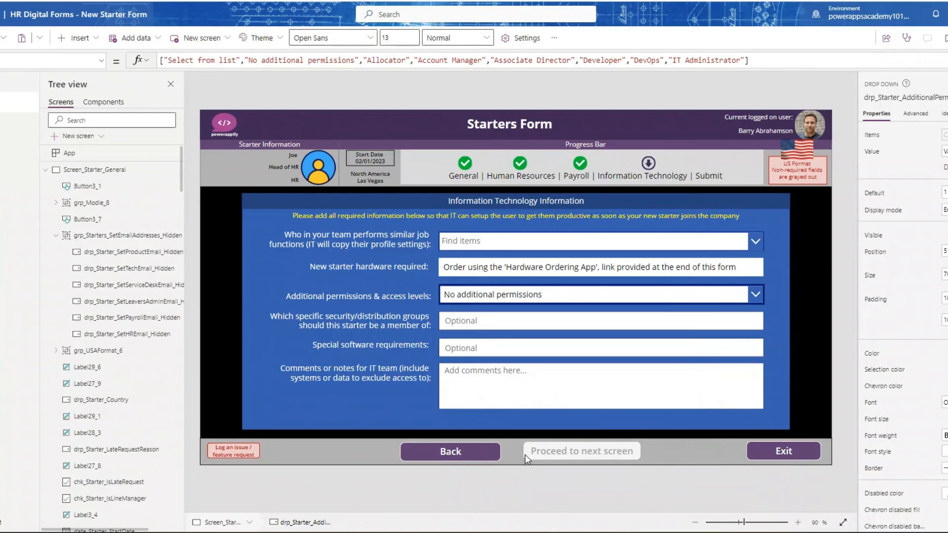
- In app preview, search for a colleague with similar job functions and select them for profile copying, then return to the editor
left_click(502, 244)
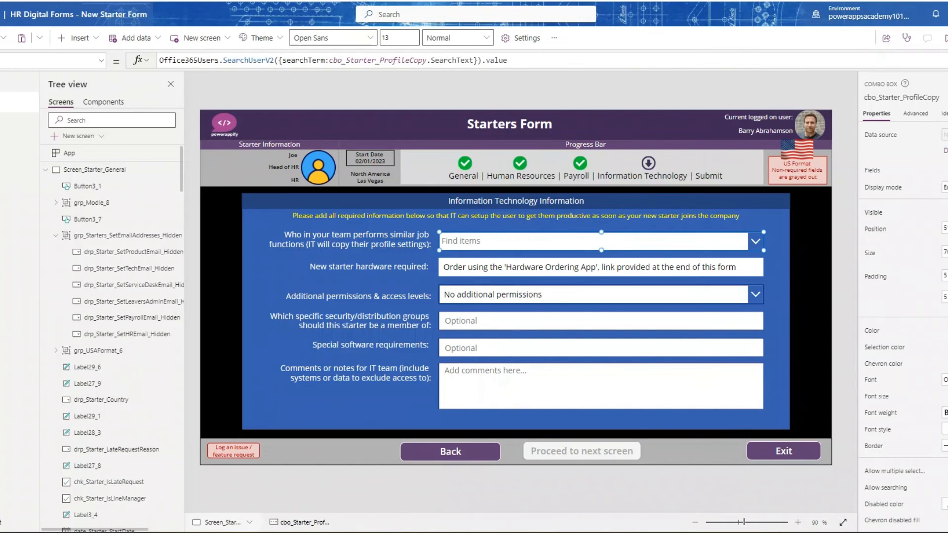
key("F5")
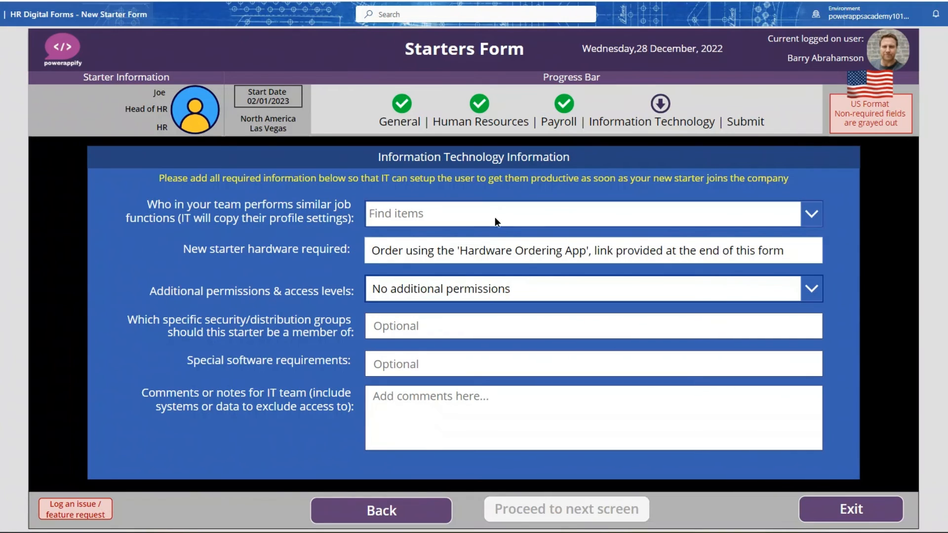
left_click(495, 218)
type("john")
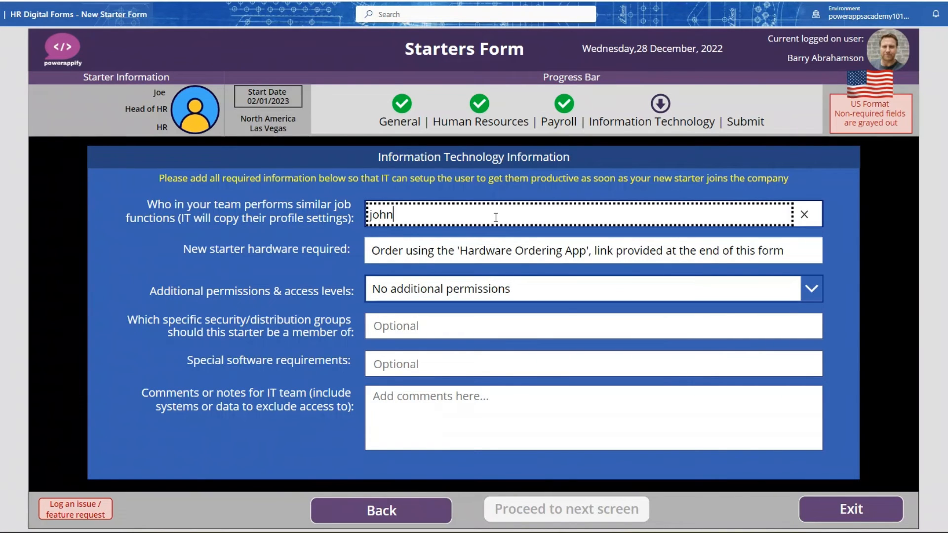
left_click(447, 274)
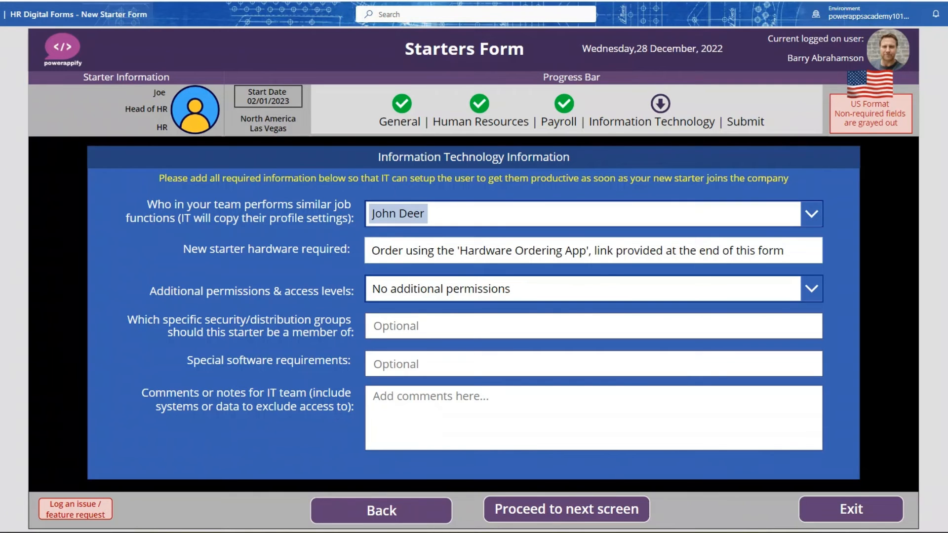
key("Escape")
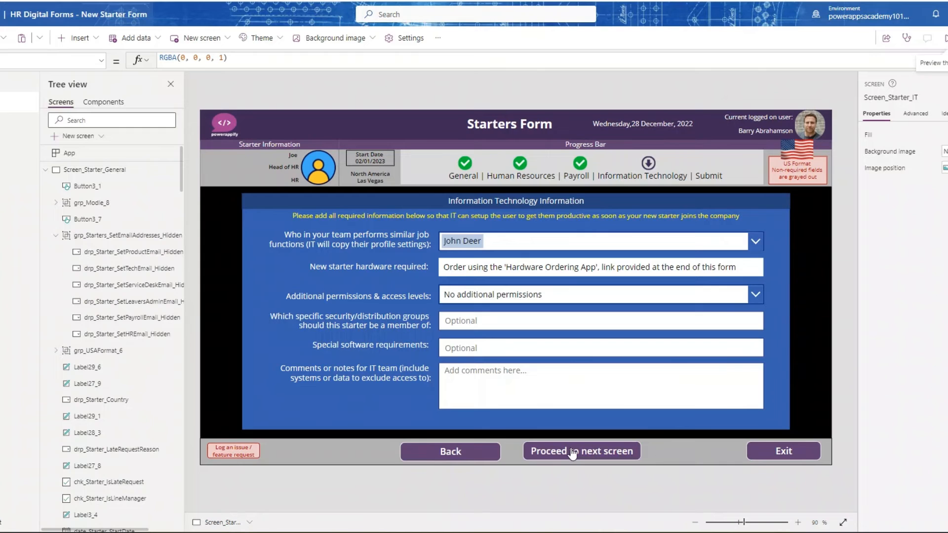
- Inspect the formula of the IT screen's Proceed to next screen button, then proceed to the final feedback screen
left_click(572, 452, "alt")
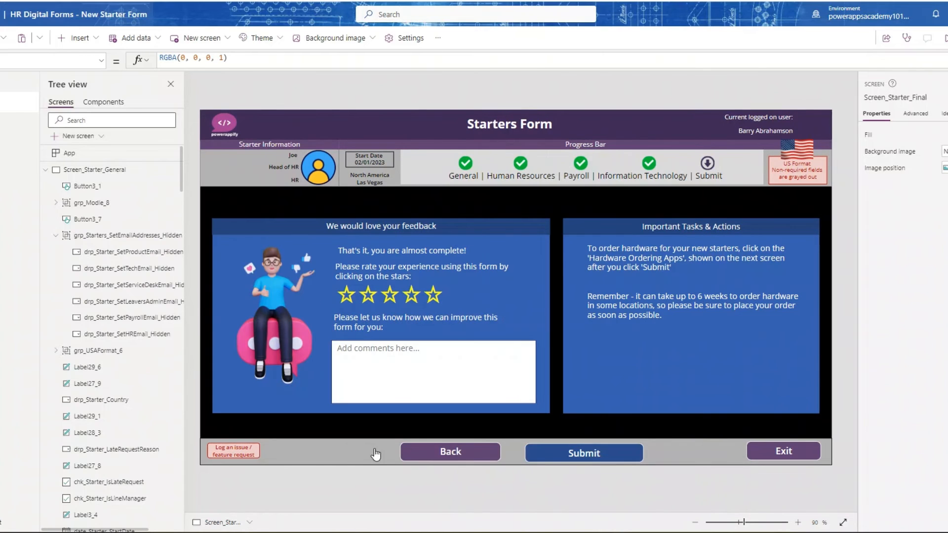
left_click(424, 453, "alt")
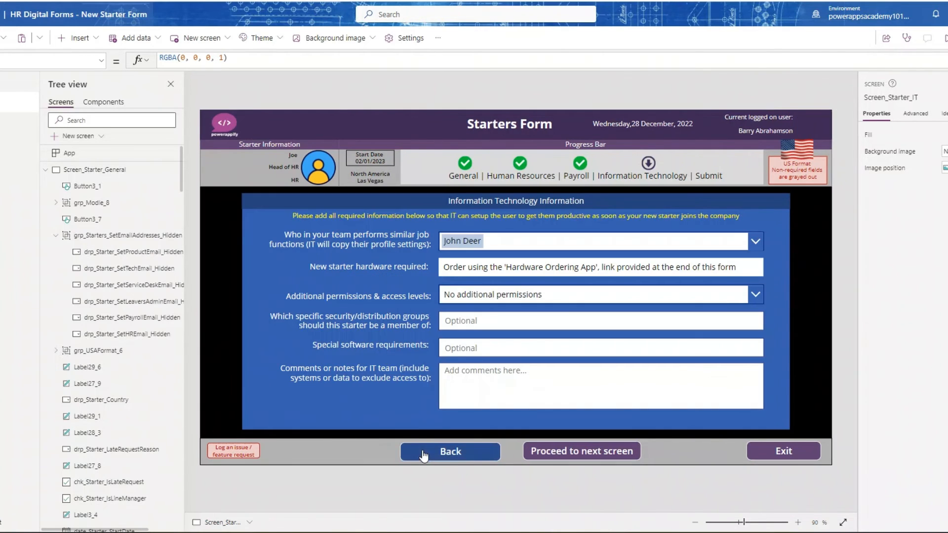
left_click(584, 452)
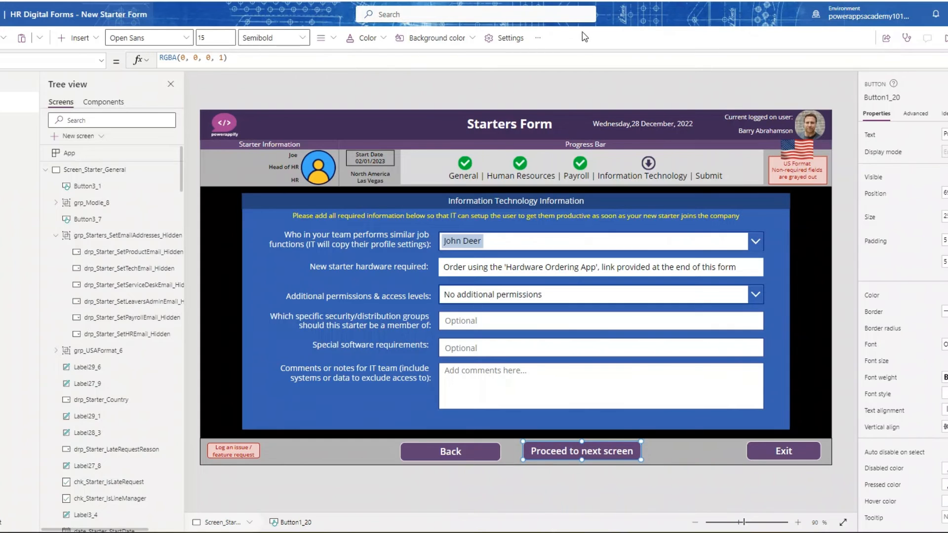
left_click_drag(560, 144, 541, 326)
key("alt")
left_click(559, 450, "alt")
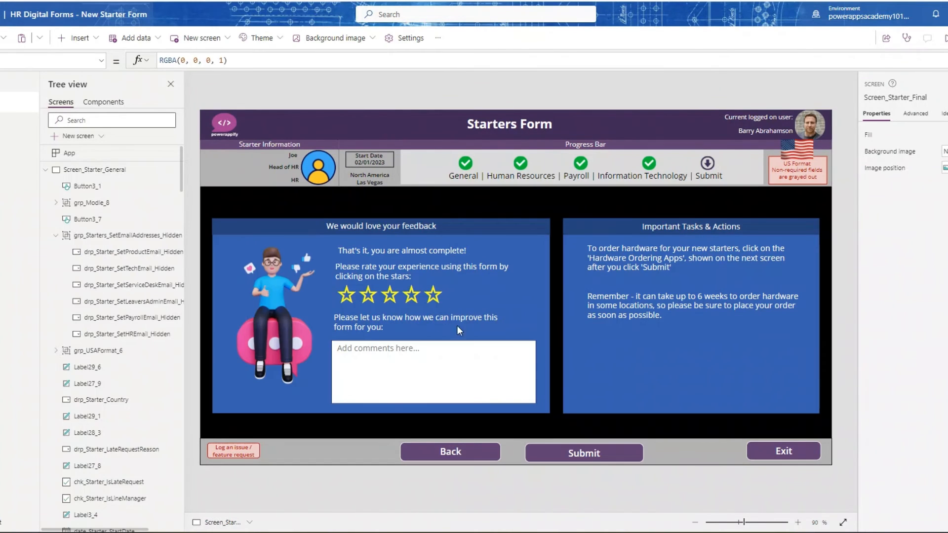
- Inspect the star rating control, locate Rating among the insertable Input controls, and inspect the improvement comments text box
left_click(450, 296)
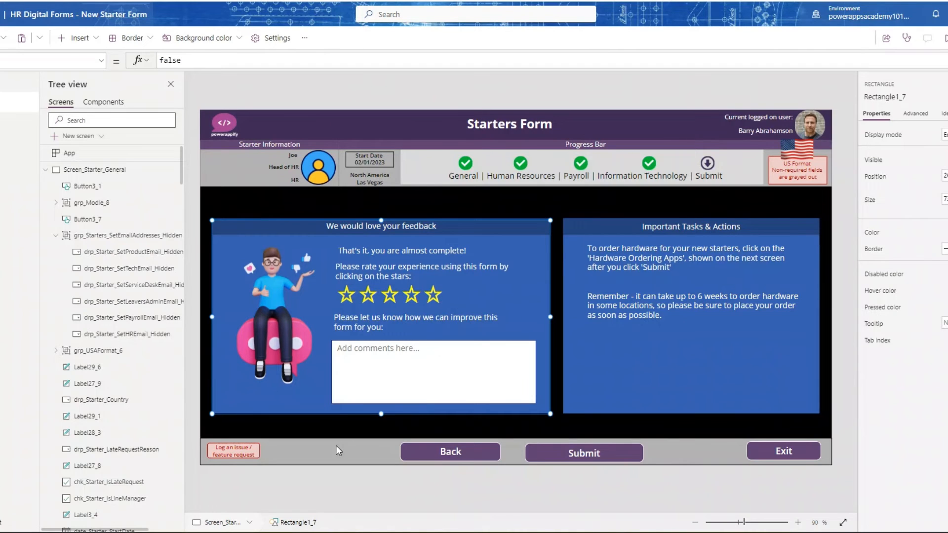
left_click(335, 425)
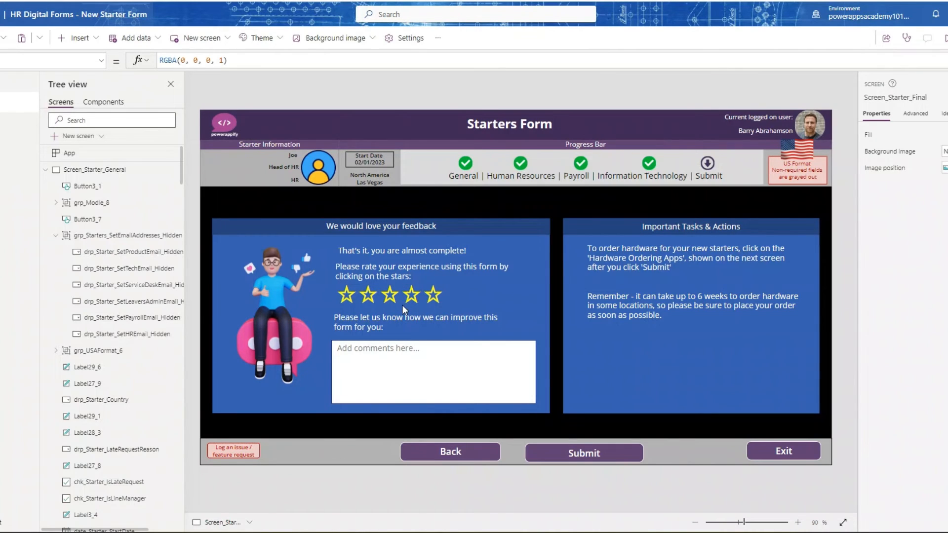
left_click(402, 303)
left_click(395, 297)
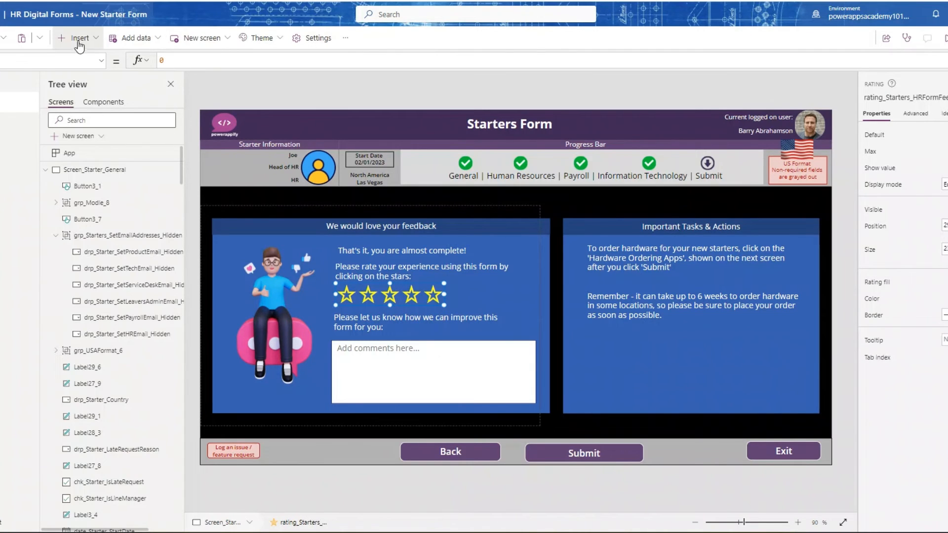
left_click(101, 44)
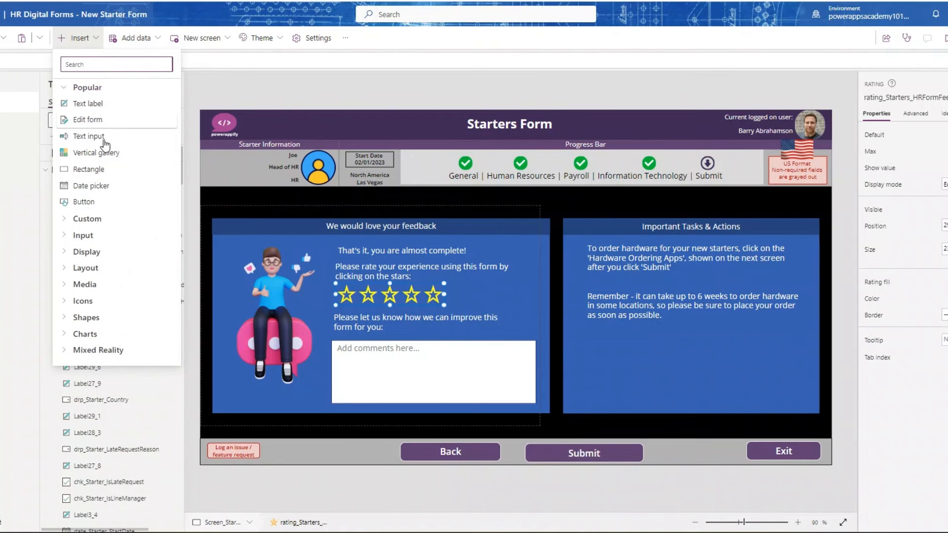
left_click(66, 236)
scroll(77, 273, "down", 2)
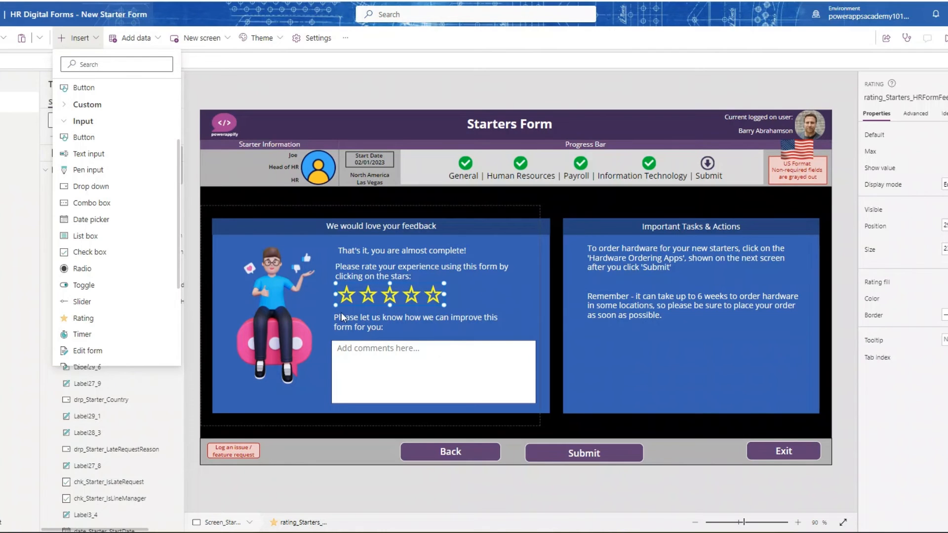
left_click(435, 377)
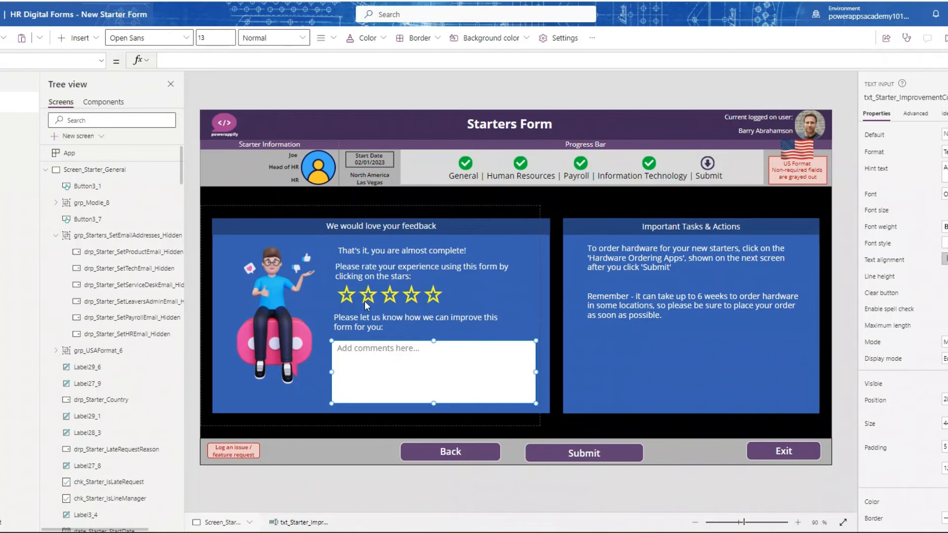
- Examine the Patch code in the Submit button's formula and open the HR_DIGITAL_FORMS SharePoint list it writes to
left_click(555, 452)
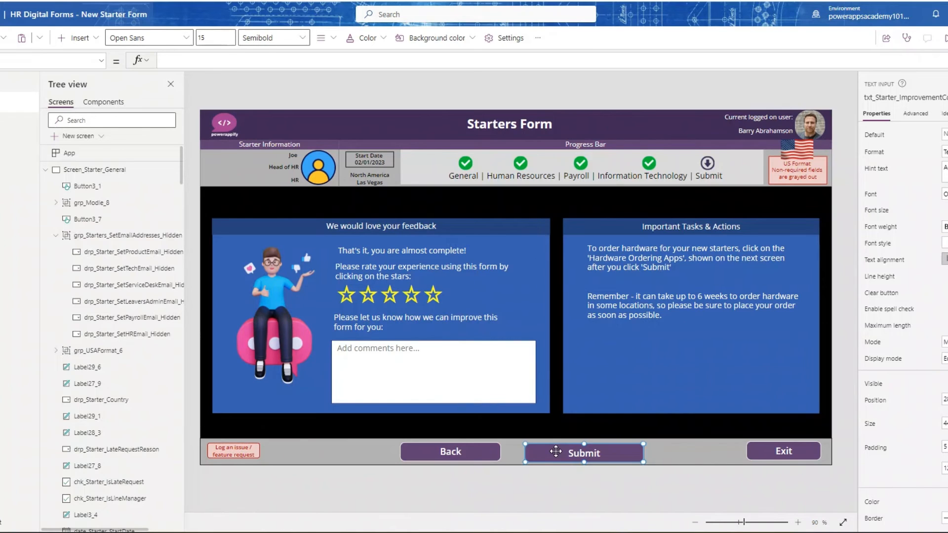
left_click_drag(501, 69, 470, 381)
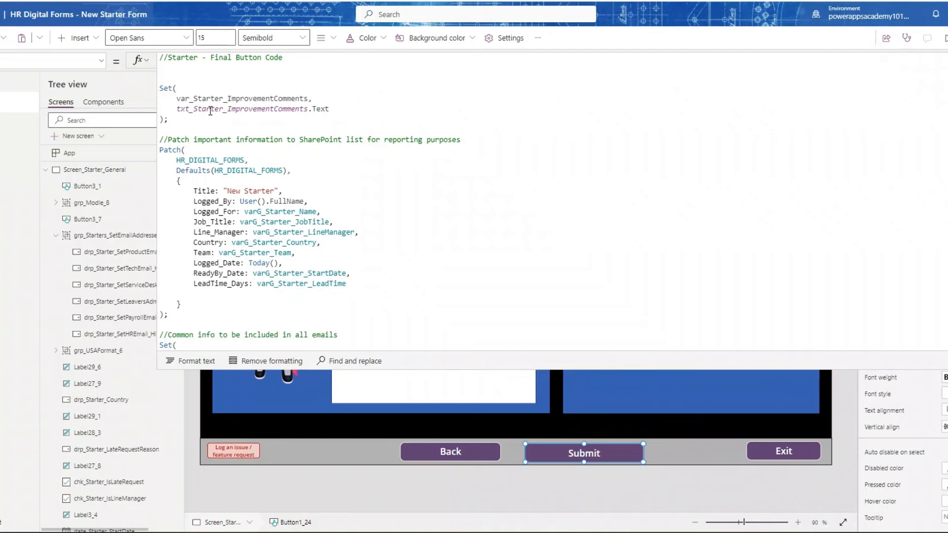
scroll(298, 123, "down", 1)
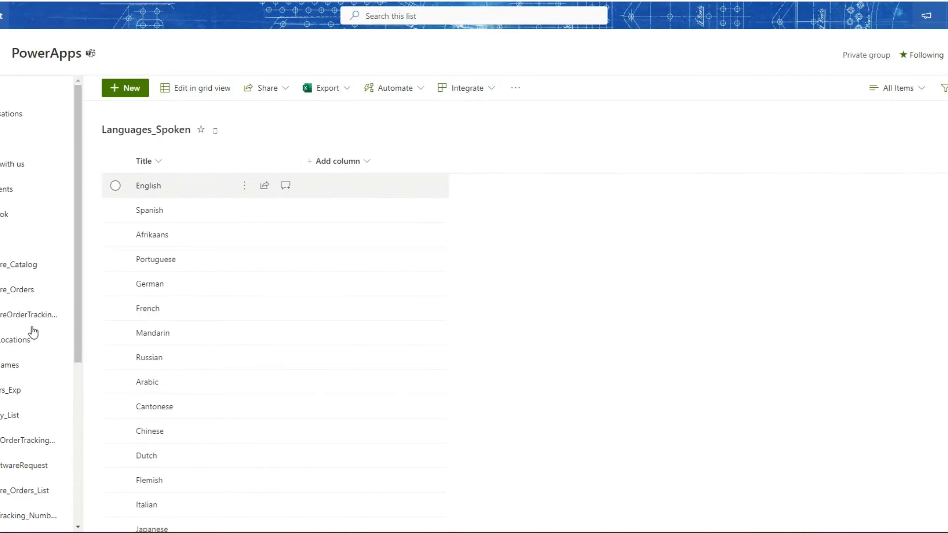
scroll(33, 332, "down", 5)
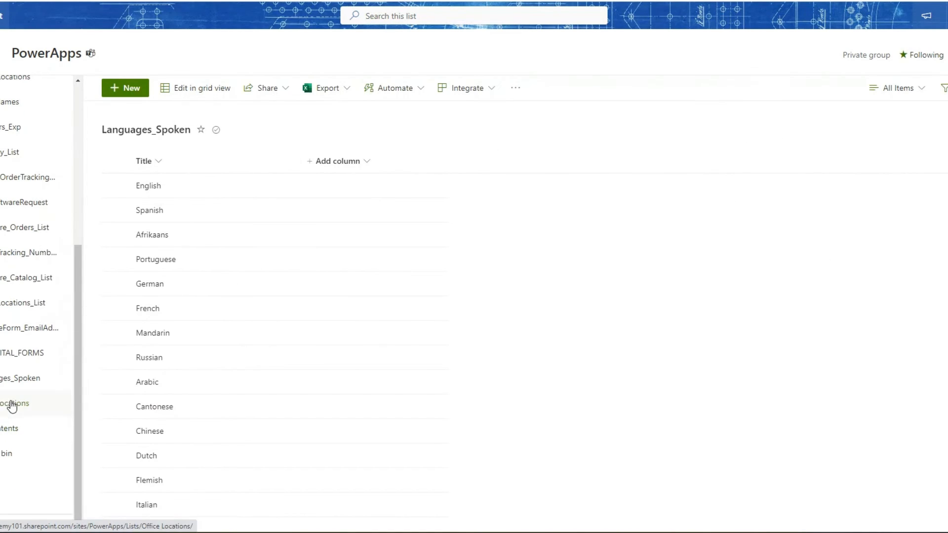
left_click(18, 355)
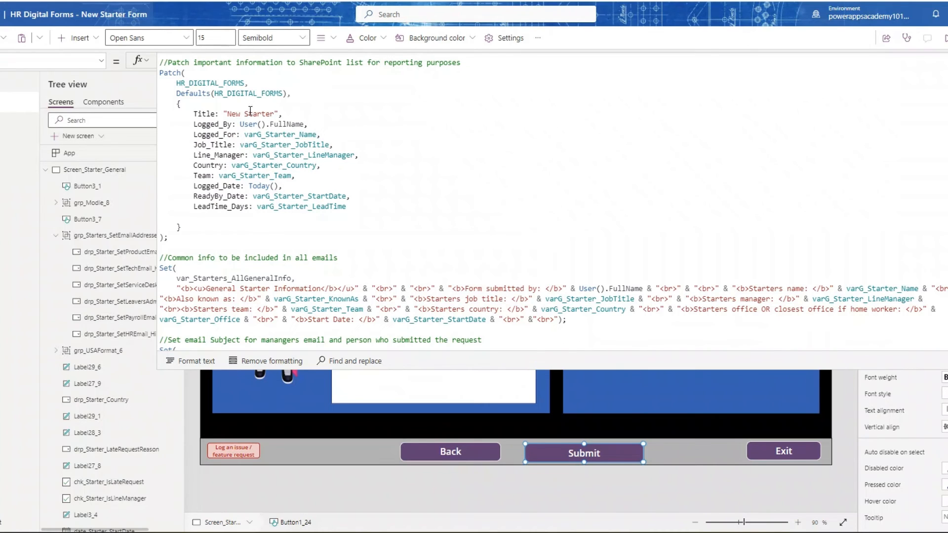
- Back in the Submit button's formula, examine the Patch fields and the var_Starters_AllGeneralInfo text common to all emails
scroll(462, 179, "down", 1)
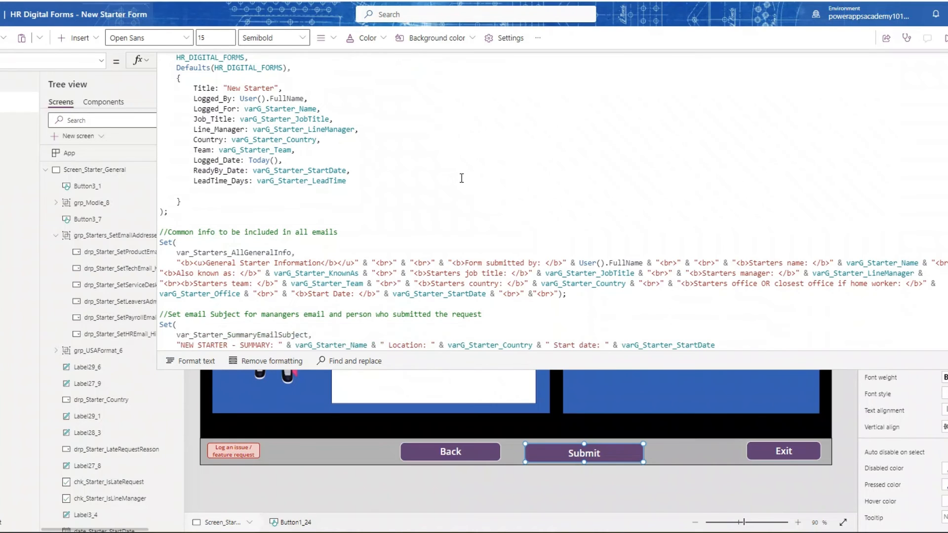
scroll(458, 175, "down", 1)
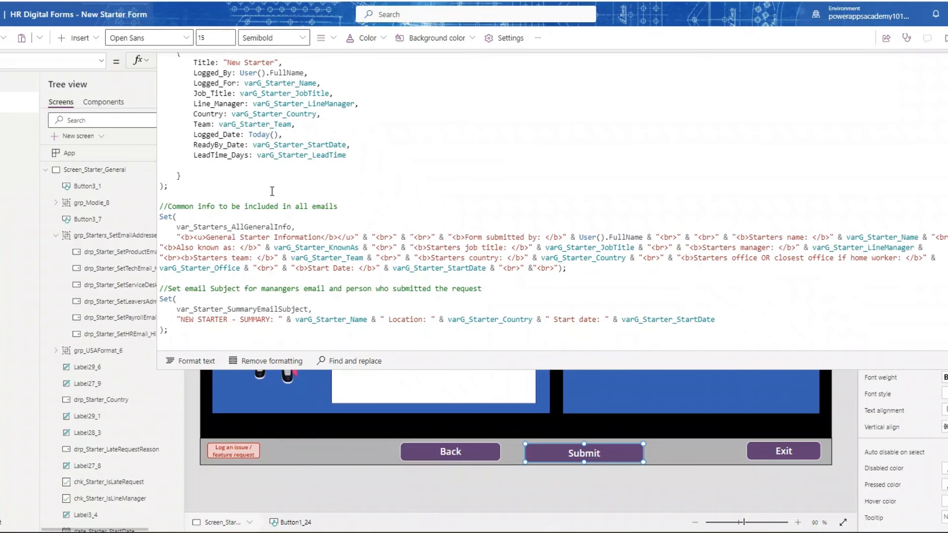
scroll(244, 196, "down", 2)
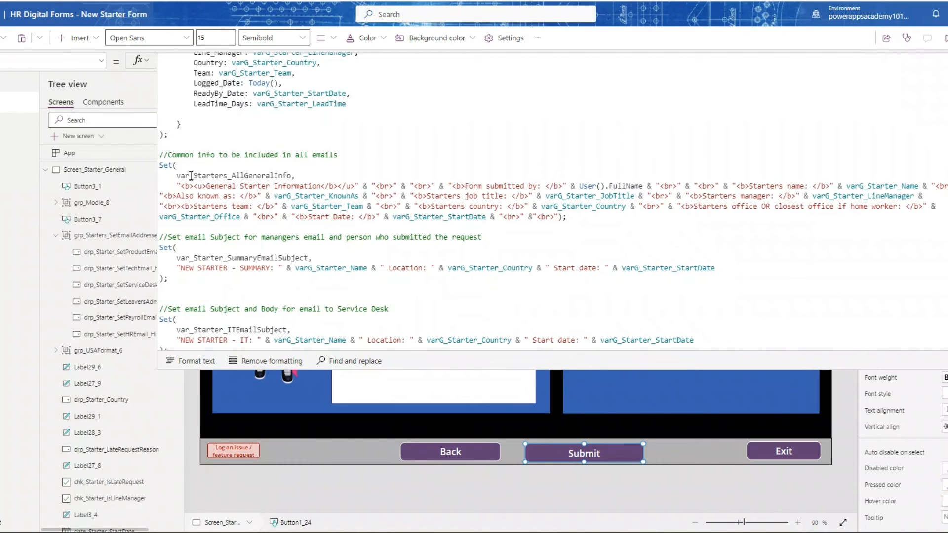
left_click(233, 196)
type(":")
scroll(412, 201, "down", 1)
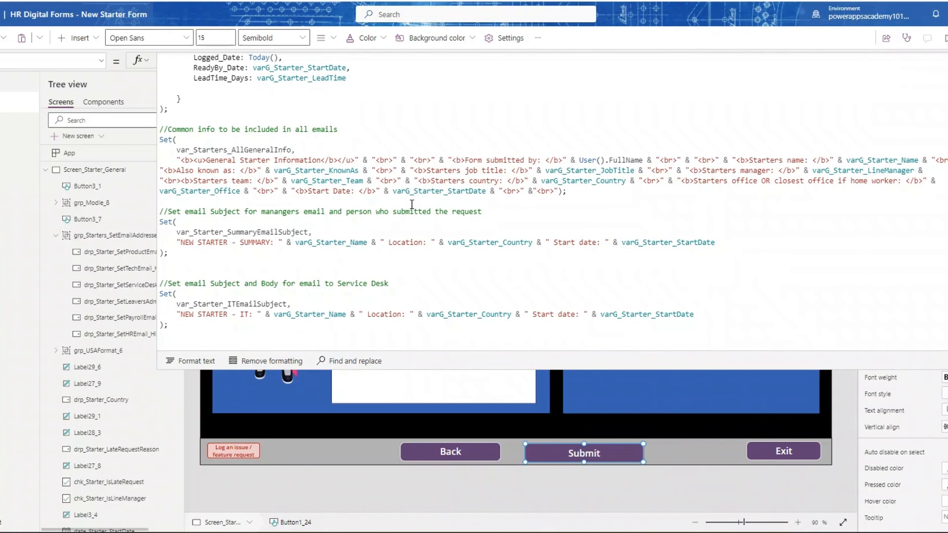
- Examine the code that sets the summary email subject and the Service Desk, HR and Finance/Payroll email subjects and bodies
scroll(223, 228, "down", 1)
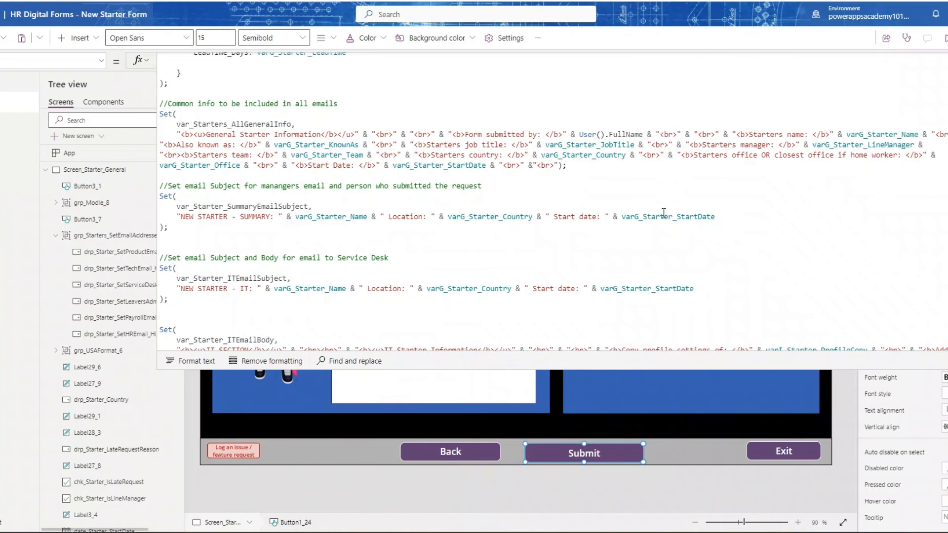
scroll(674, 229, "down", 1)
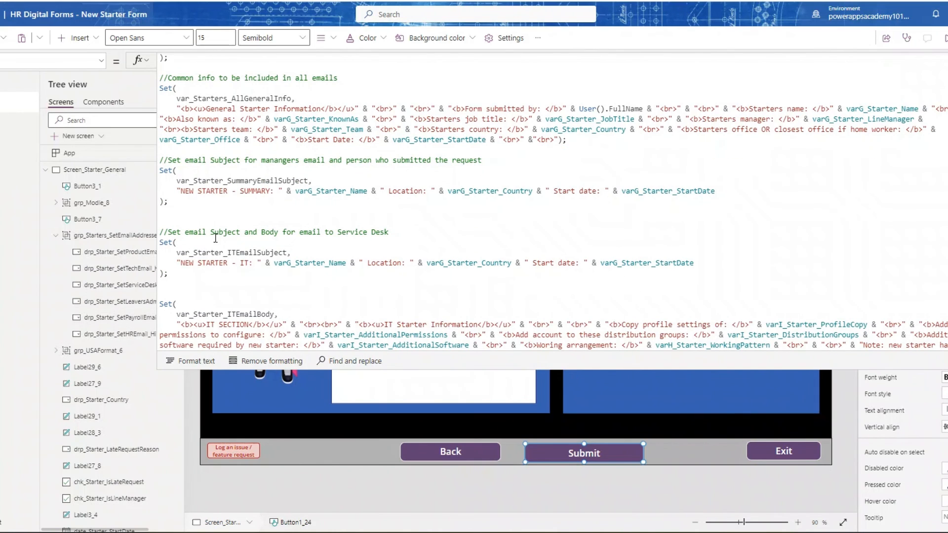
scroll(258, 208, "down", 1)
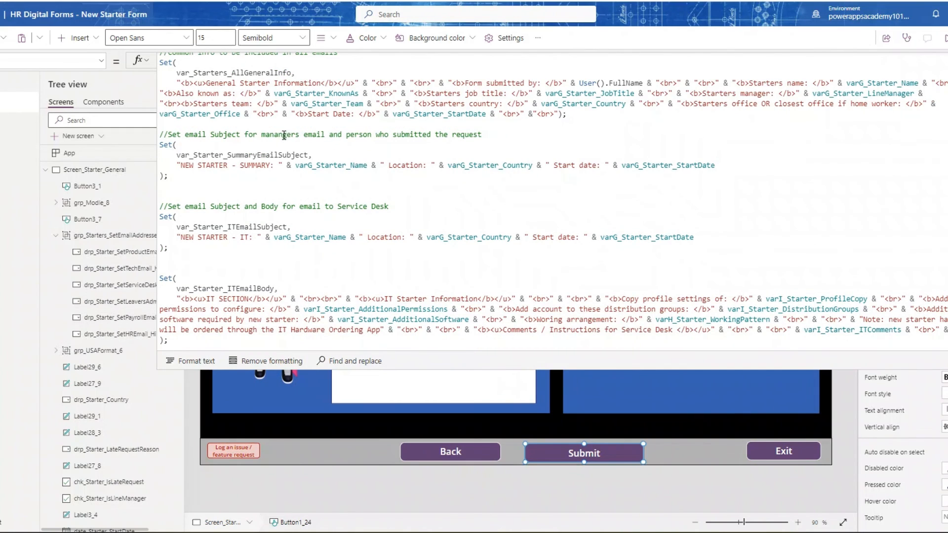
scroll(285, 135, "up", 1)
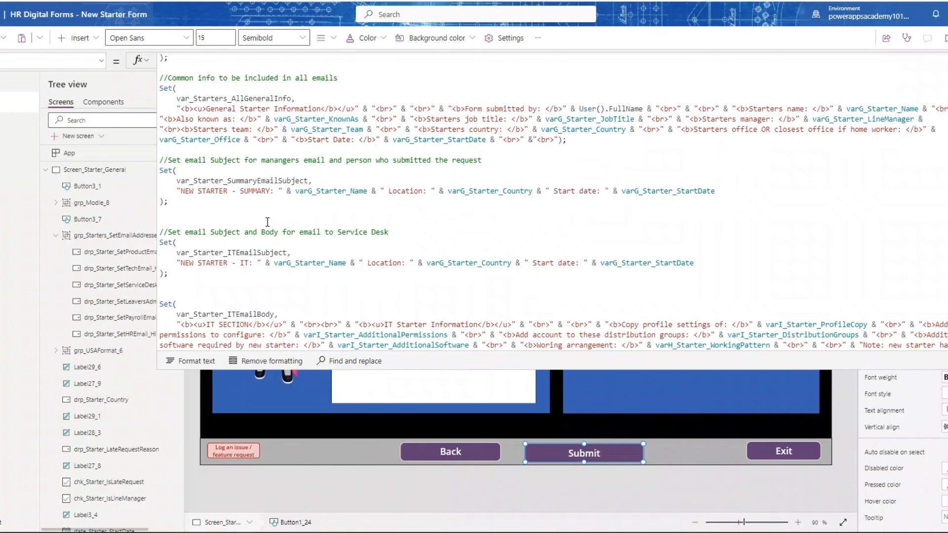
scroll(267, 222, "down", 3)
scroll(267, 249, "down", 1)
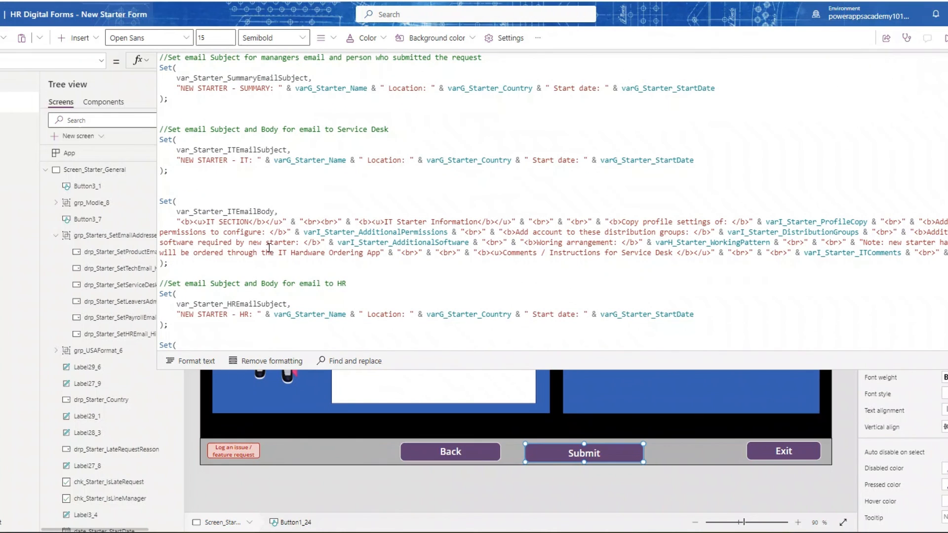
scroll(294, 291, "down", 2)
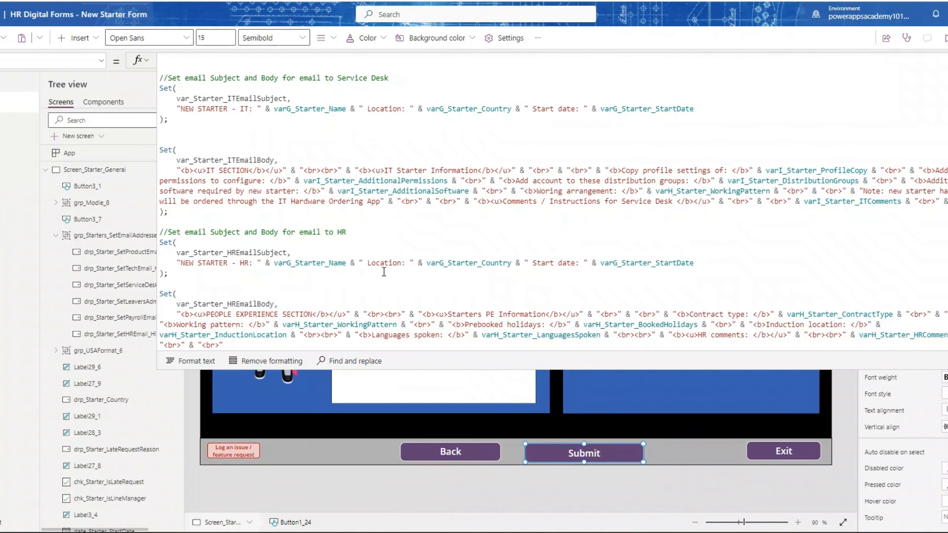
scroll(296, 276, "down", 4)
scroll(337, 247, "down", 1)
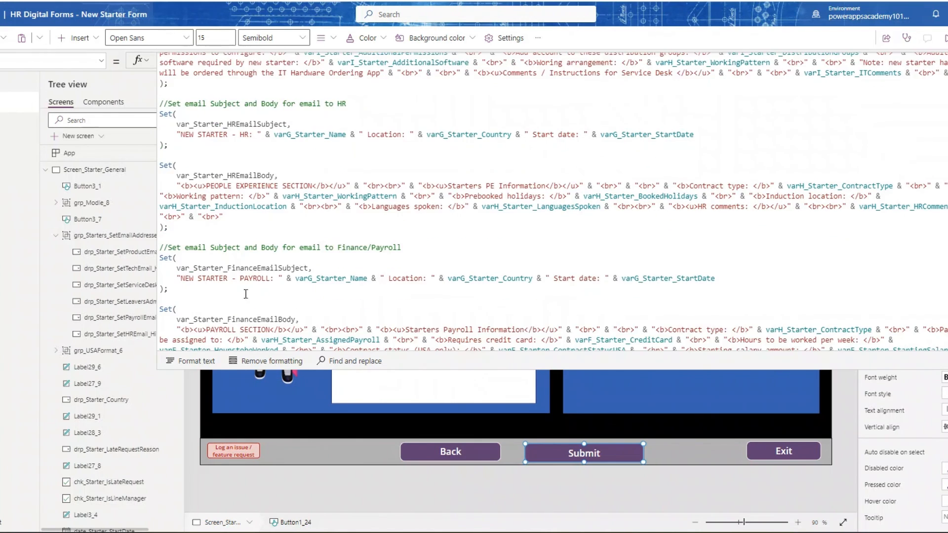
scroll(345, 267, "down", 1)
scroll(302, 279, "down", 4)
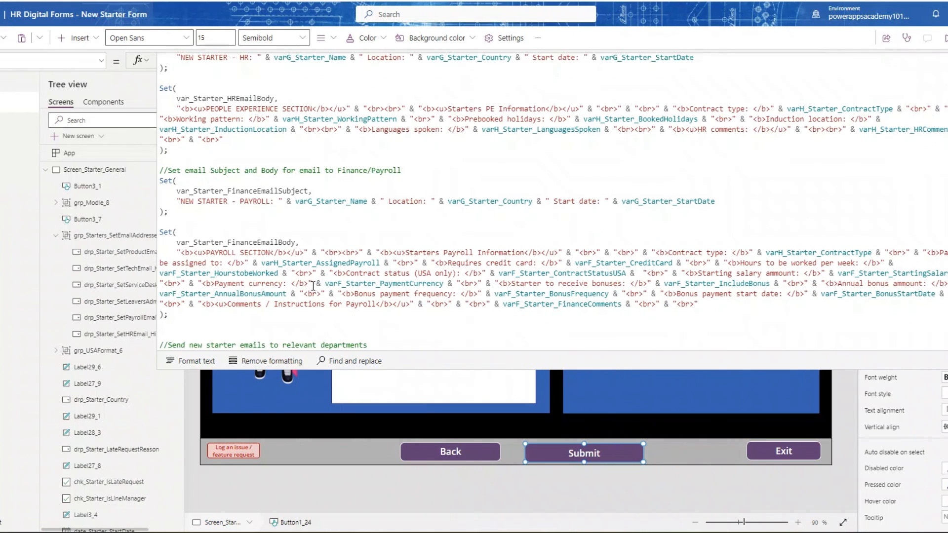
- Examine the Office365Outlook.SendEmailV2 calls for departments, improvement comments and ratings, plus the closing Navigate to Screen_Starter_Success
scroll(190, 292, "down", 2)
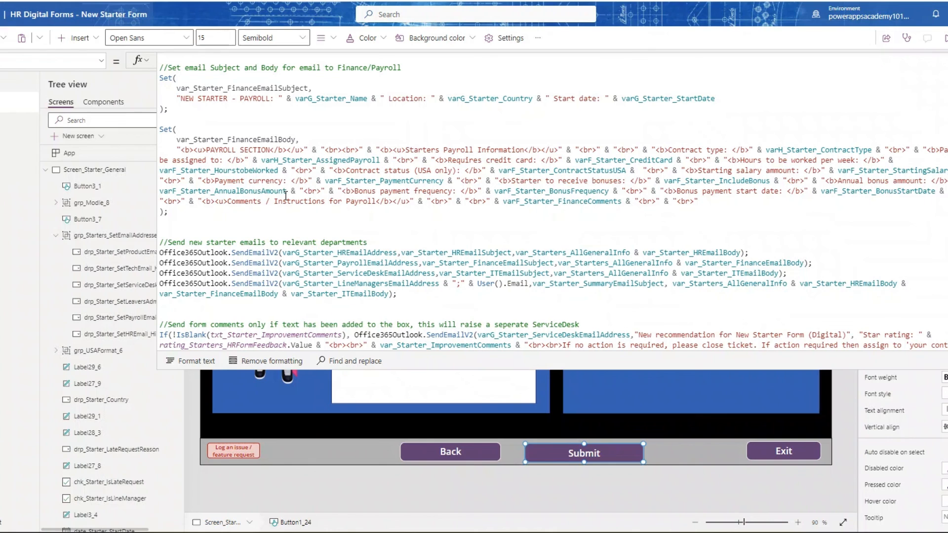
scroll(242, 254, "down", 2)
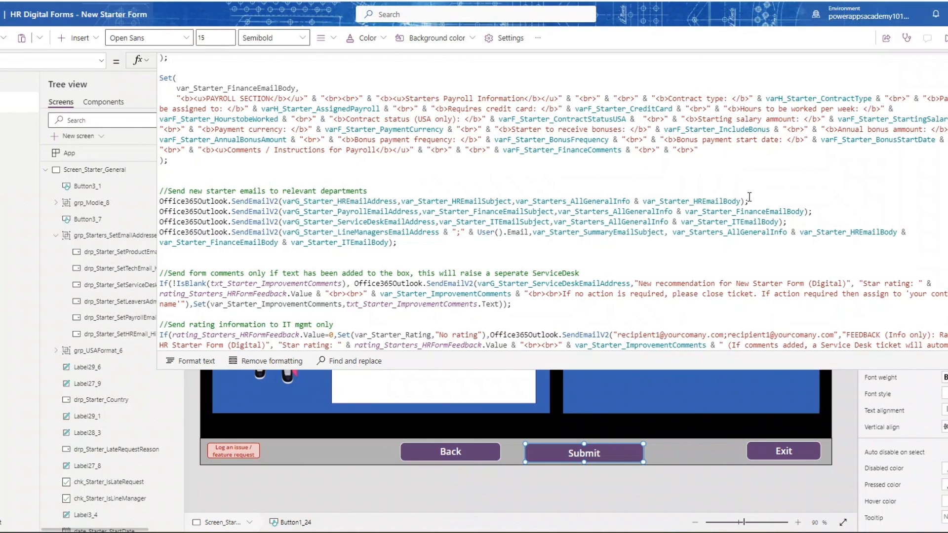
scroll(304, 232, "down", 1)
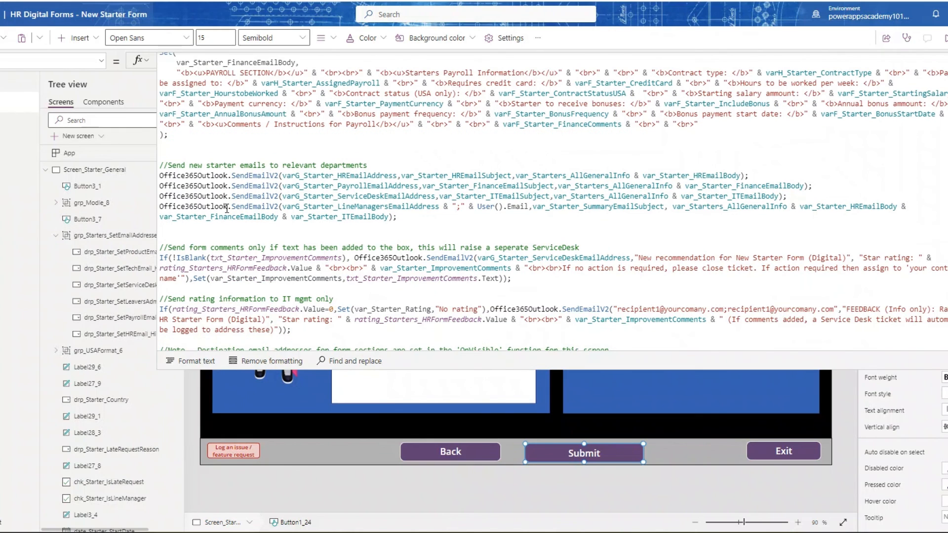
scroll(304, 231, "down", 2)
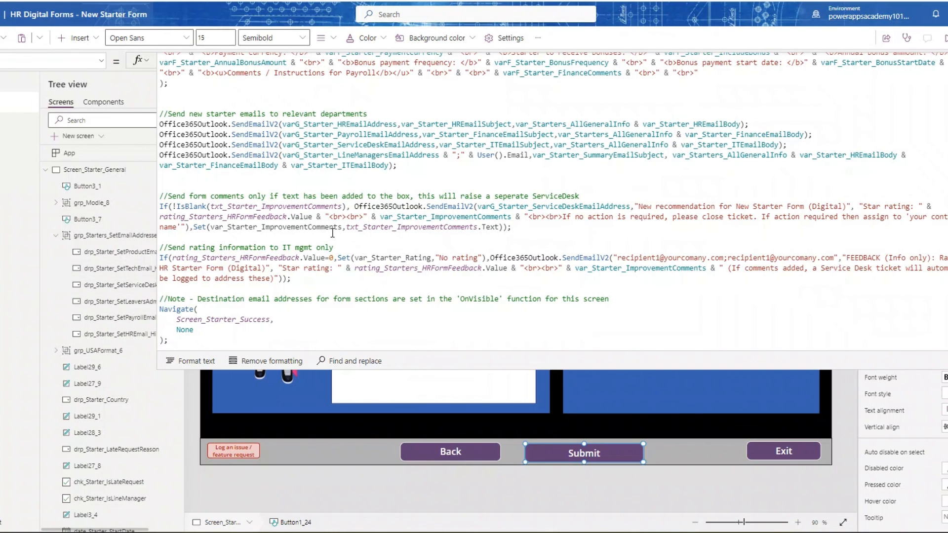
scroll(319, 226, "down", 1)
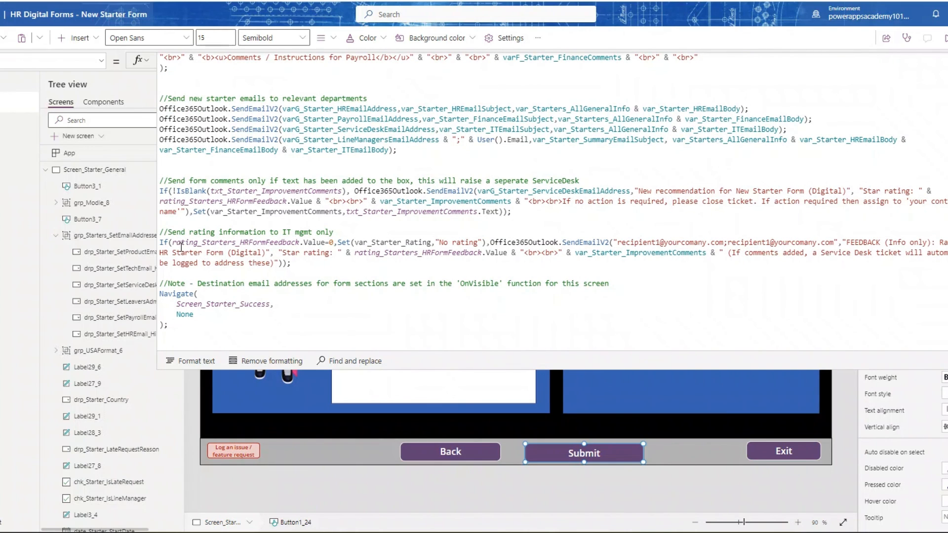